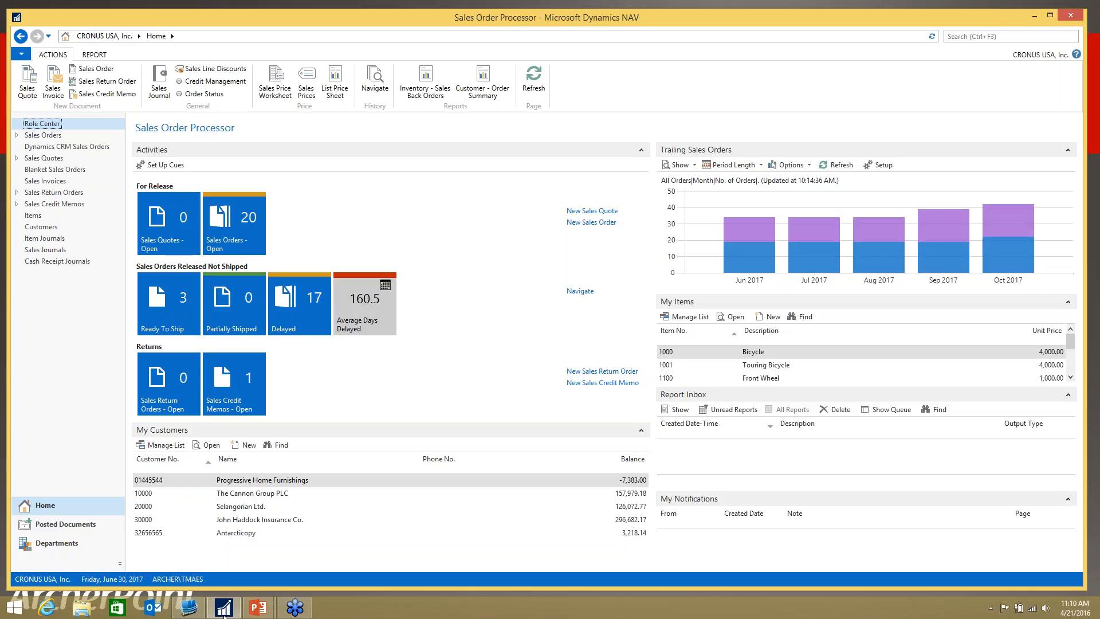
# Step: Find and open the General Ledger Setup, review its General settings including Bank Recon. with Auto. Match, and close it
pyautogui.click(985, 36)
pyautogui.write('Gener')
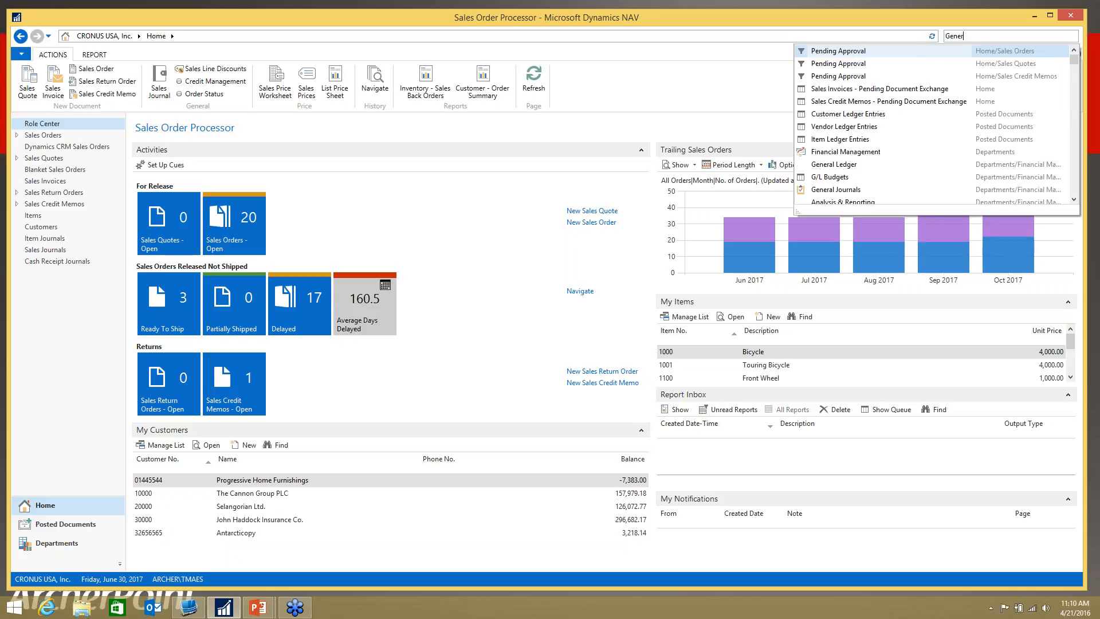
pyautogui.write('al Ledger')
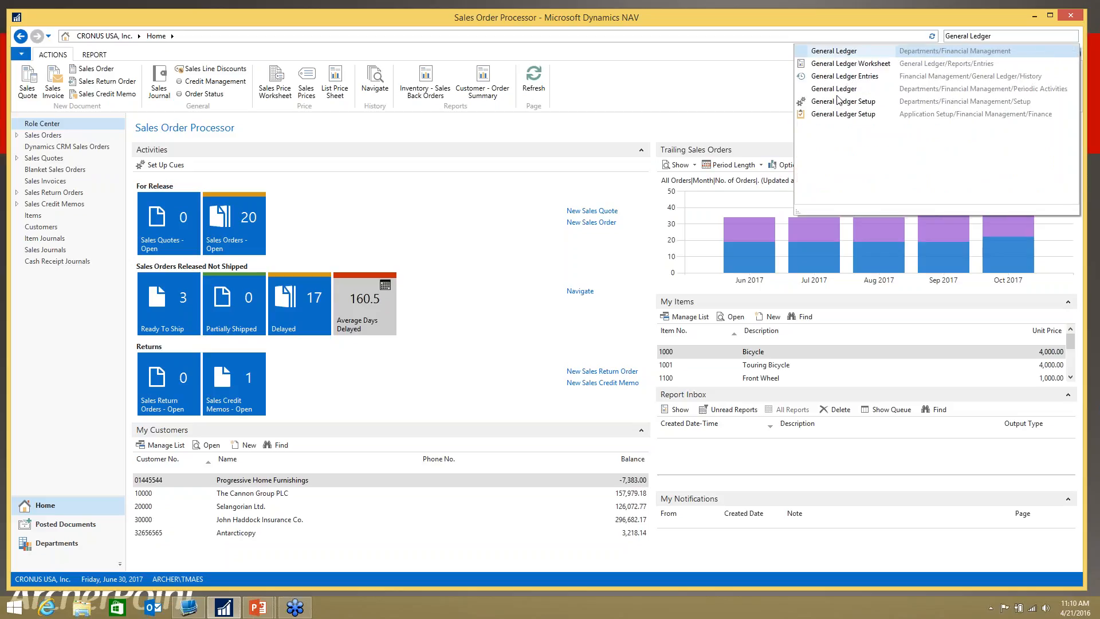
pyautogui.click(836, 103)
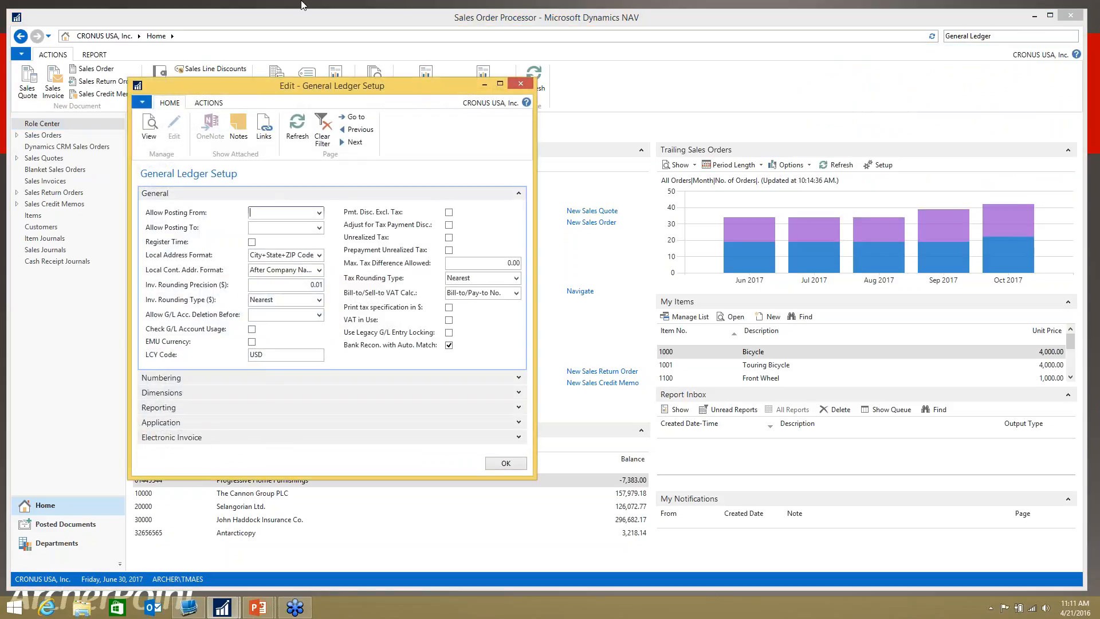
pyautogui.moveTo(311, 91); pyautogui.dragTo(515, 59)
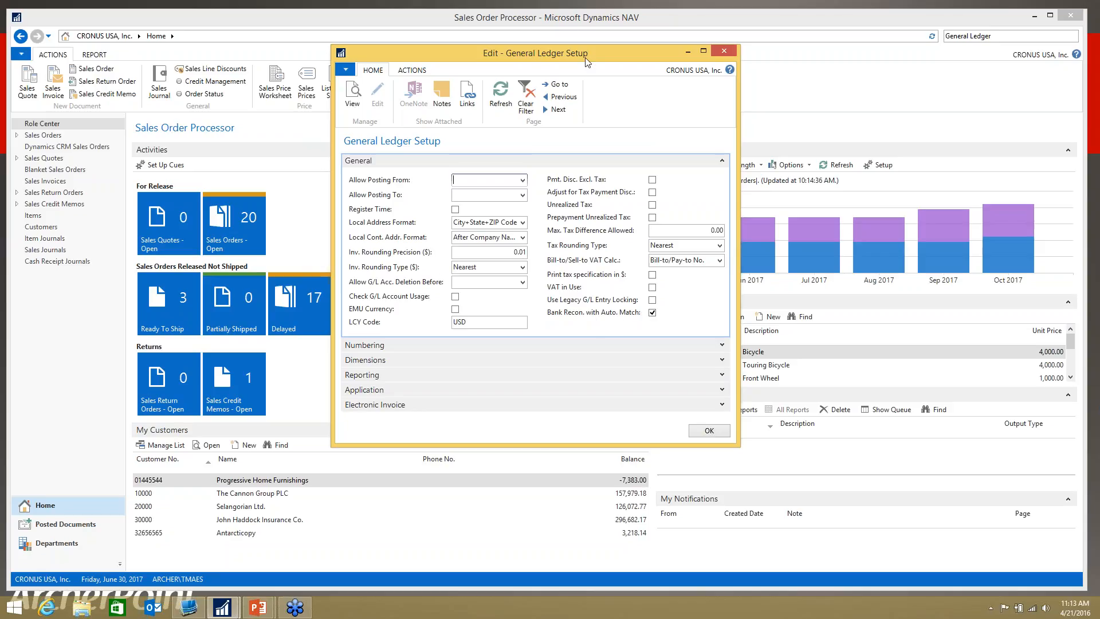
pyautogui.click(709, 431)
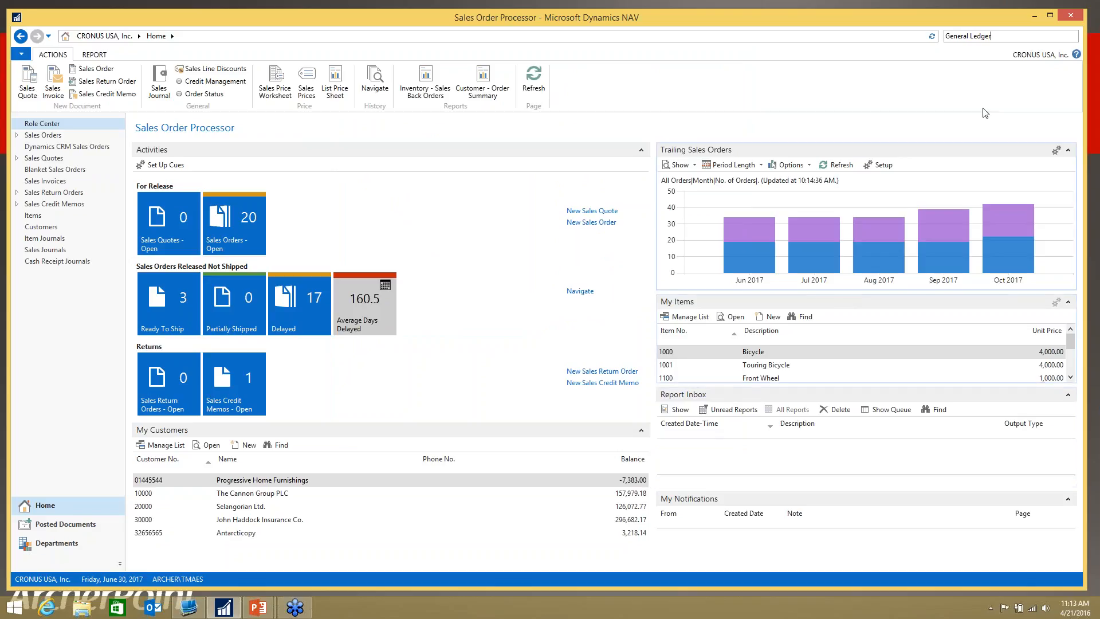
# Step: Find the Bank Accounts list and open the ABC BANK account card for viewing
pyautogui.moveTo(995, 39); pyautogui.dragTo(940, 36)
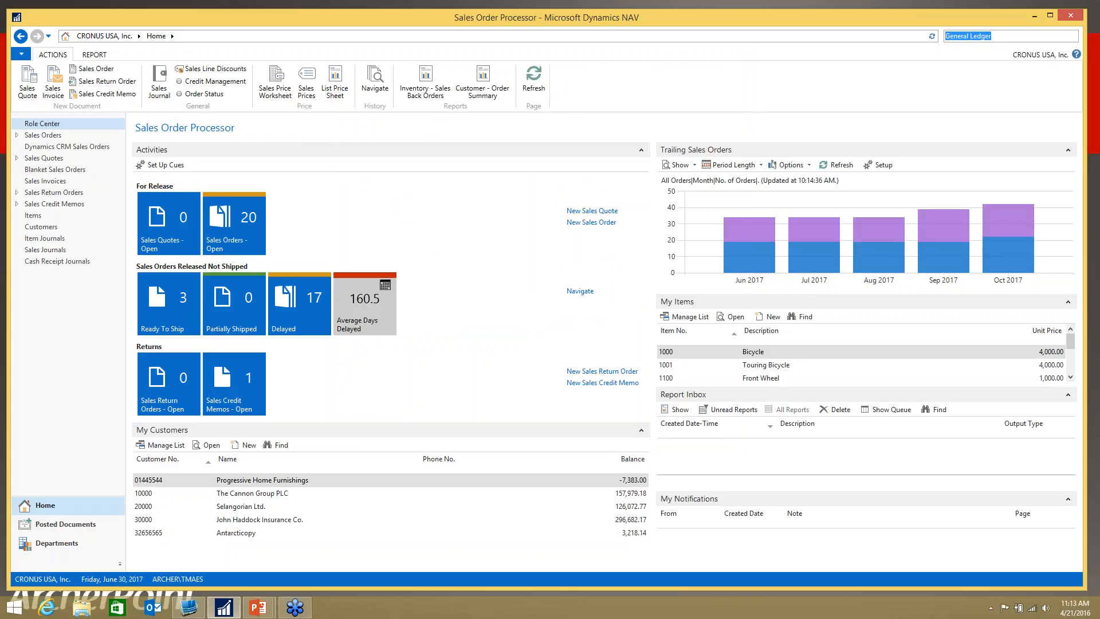
pyautogui.write('bank account')
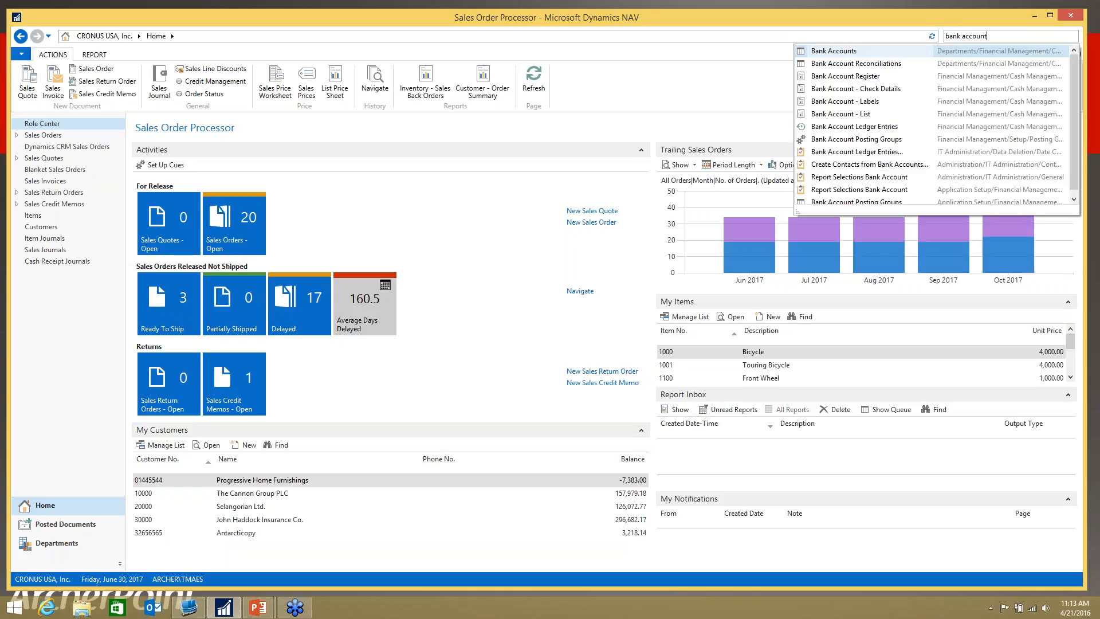
pyautogui.click(850, 52)
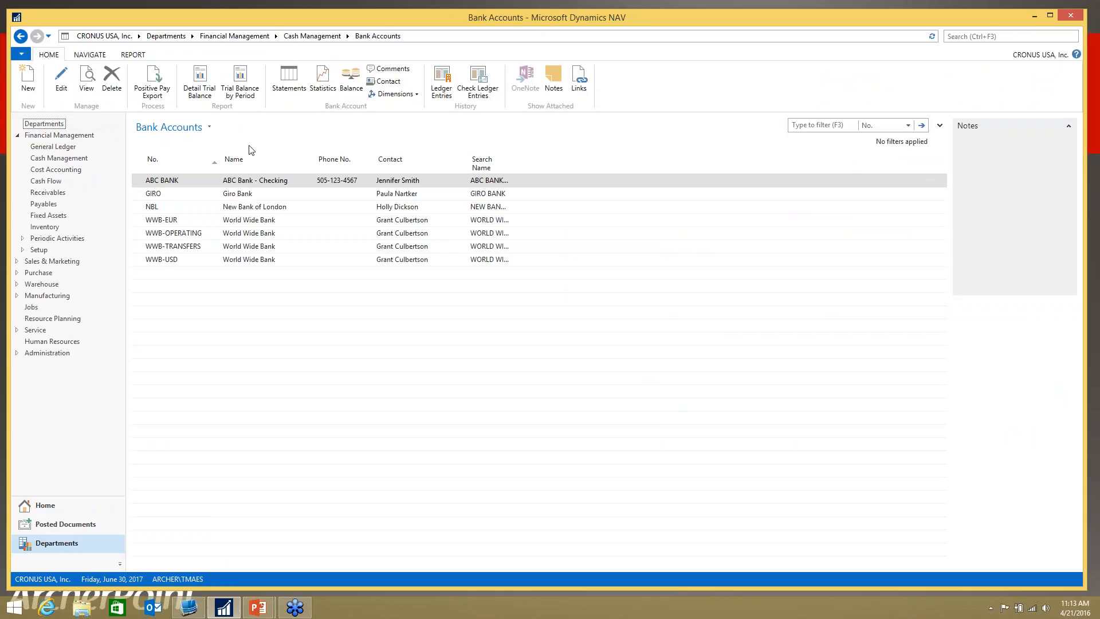
pyautogui.rightClick(166, 185)
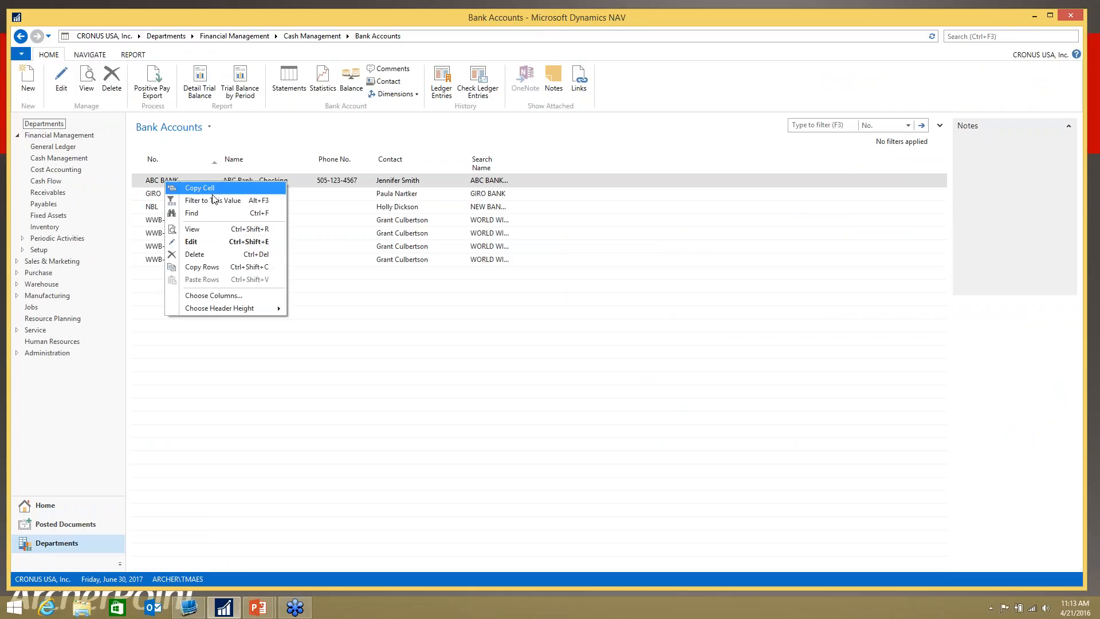
pyautogui.click(201, 231)
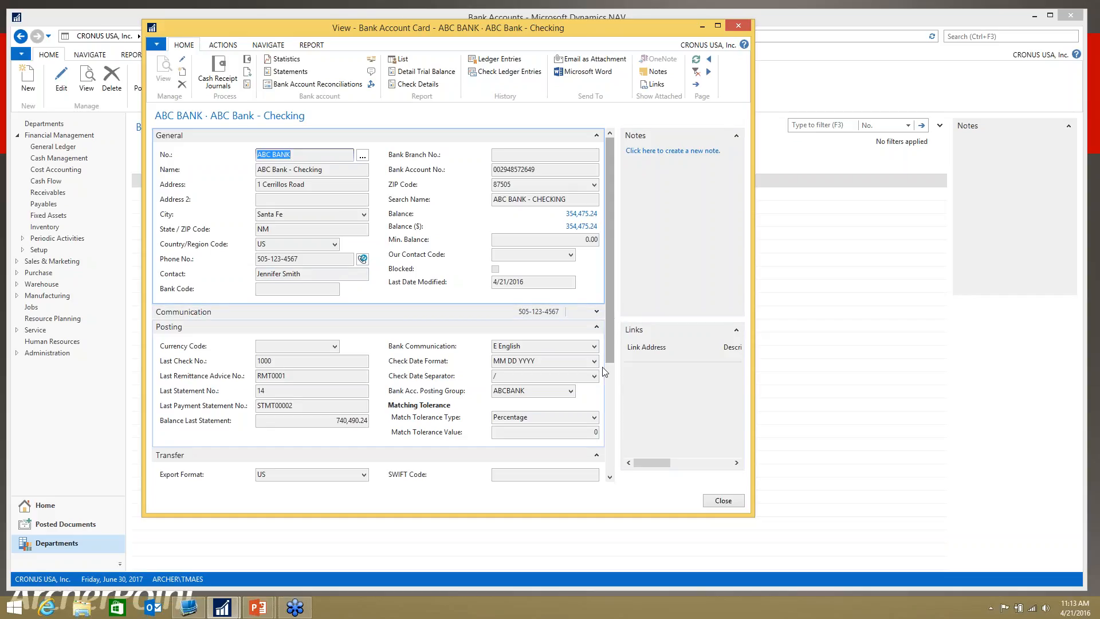
# Step: Examine the available Bank Statement Import Format options in the Transfer section of the ABC BANK card
pyautogui.click(609, 477)
pyautogui.click(610, 478)
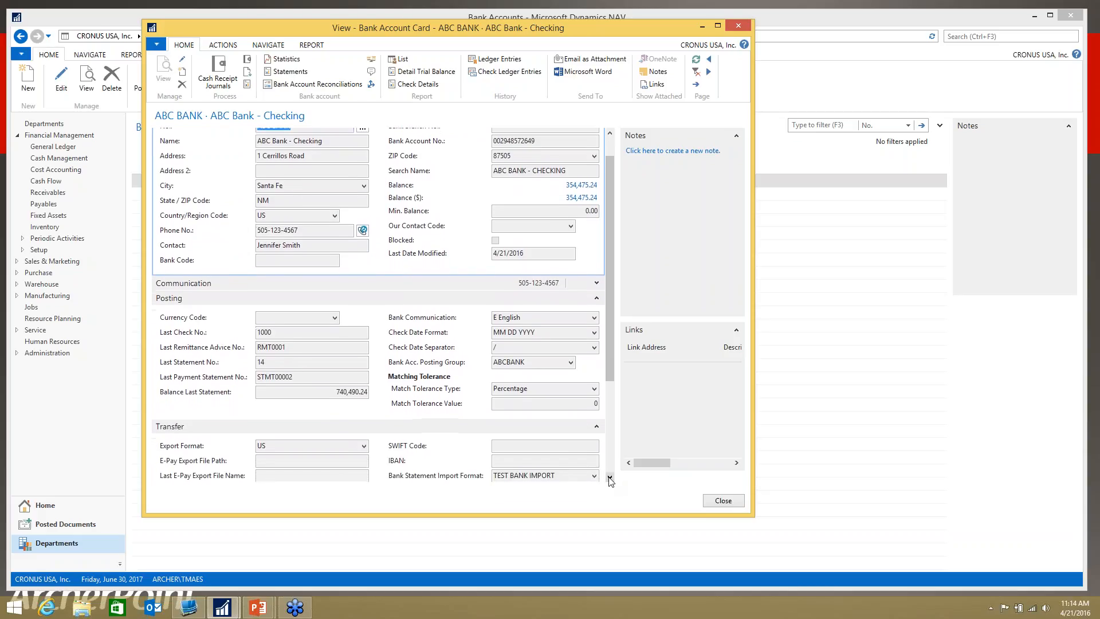
pyautogui.click(609, 478)
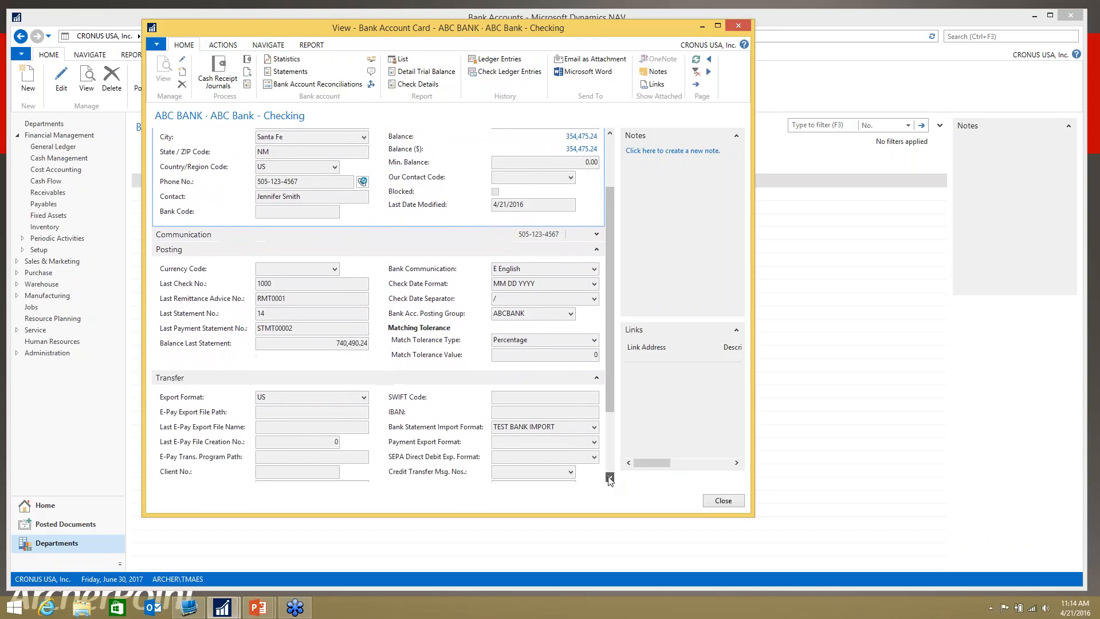
pyautogui.click(610, 477)
pyautogui.click(609, 477)
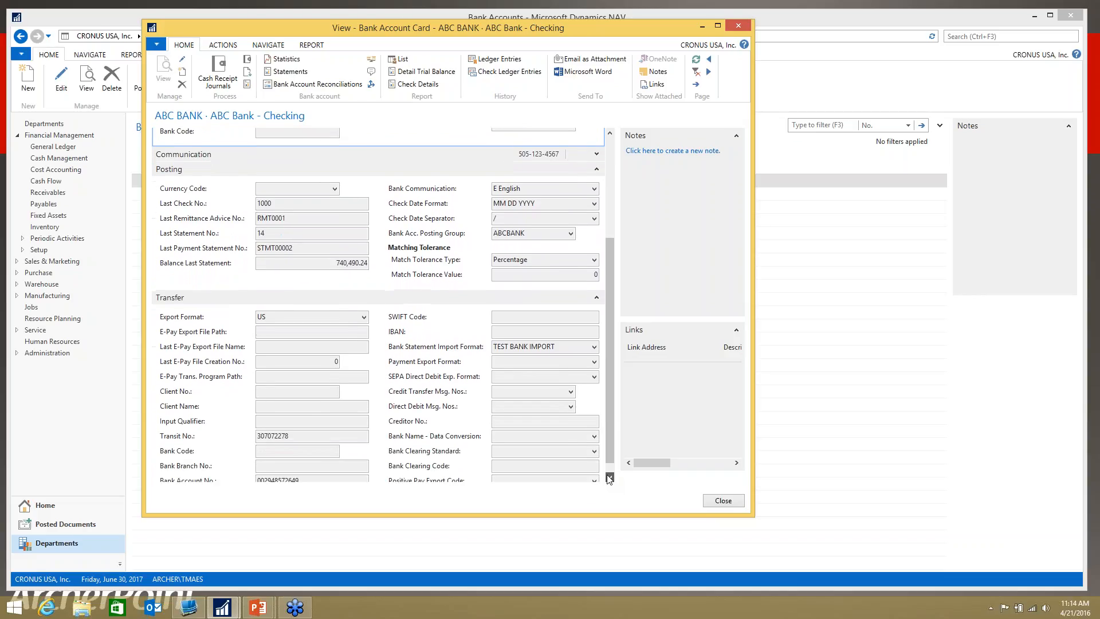
pyautogui.click(609, 478)
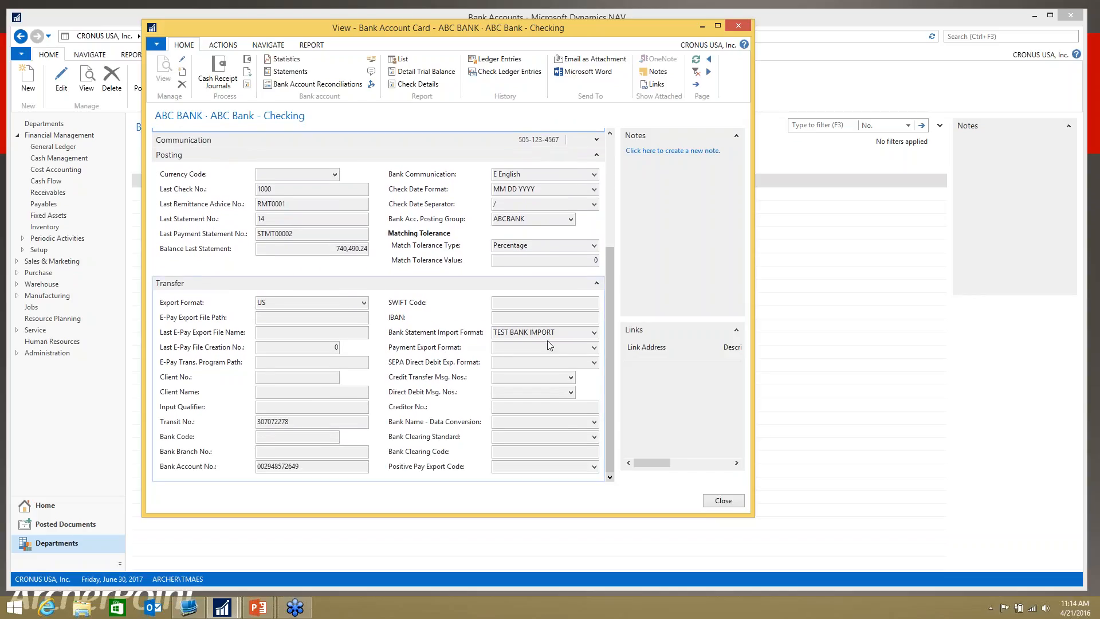
pyautogui.click(595, 333)
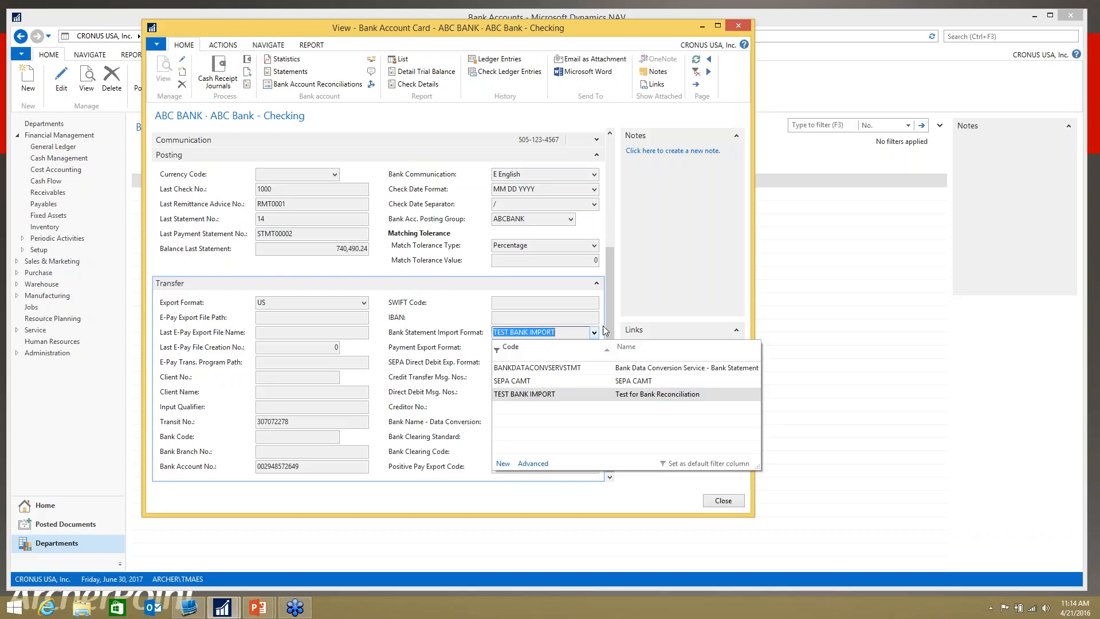
pyautogui.click(605, 331)
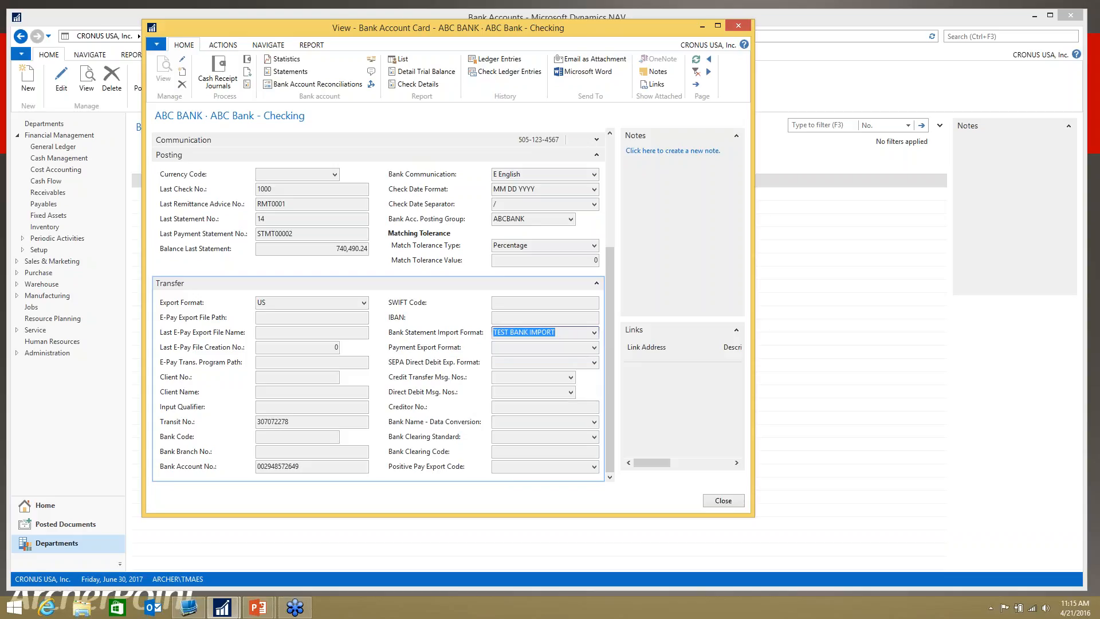
# Step: Look through the banks offered for Bank Name - Data Conversion, recheck the statement import format, and close the ABC BANK card
pyautogui.click(594, 423)
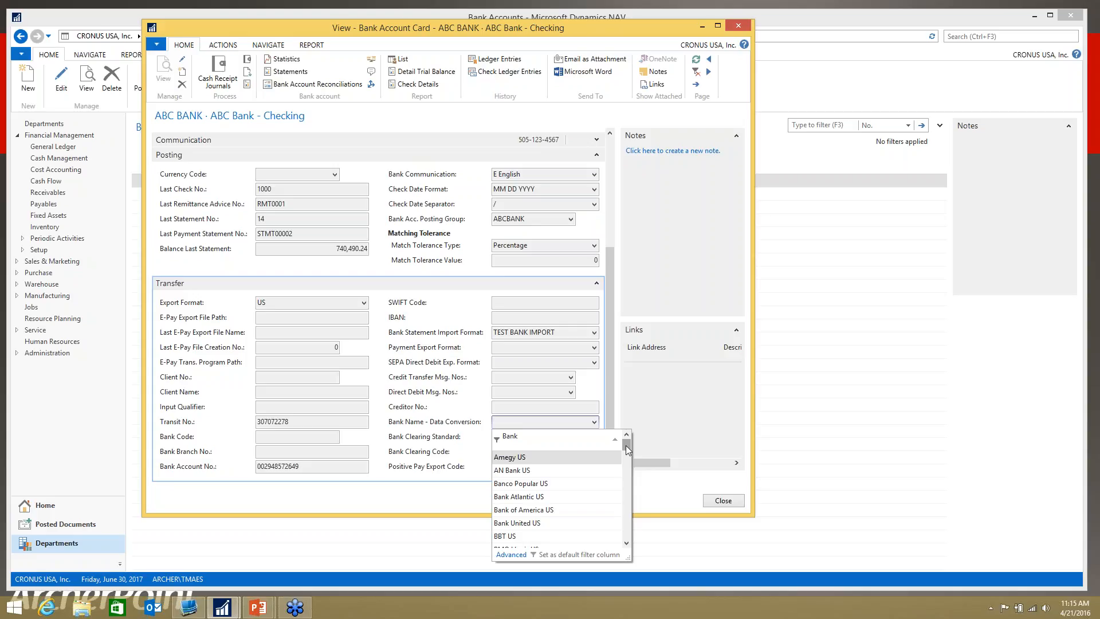
pyautogui.moveTo(626, 445); pyautogui.dragTo(624, 537)
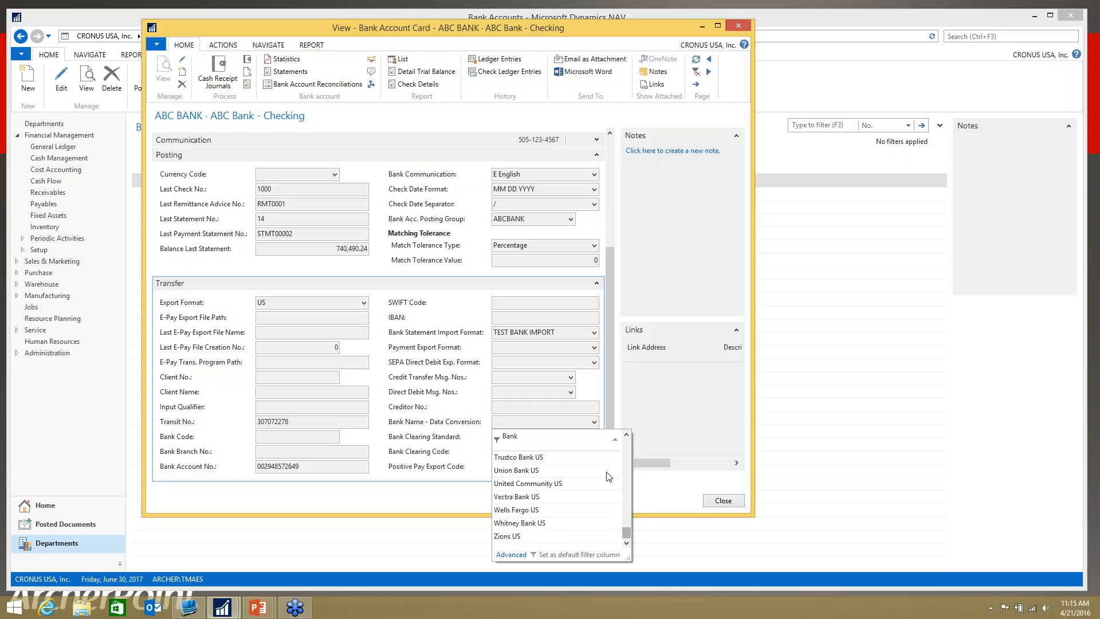
pyautogui.click(577, 333)
pyautogui.moveTo(573, 333); pyautogui.dragTo(484, 328)
pyautogui.click(568, 333)
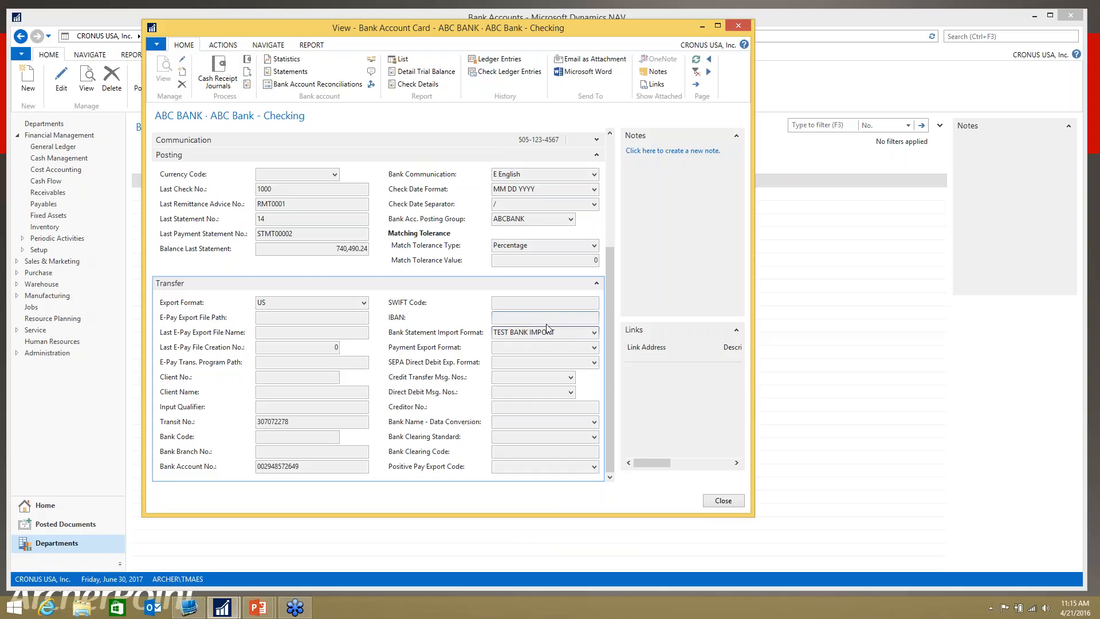
pyautogui.moveTo(556, 332); pyautogui.dragTo(485, 329)
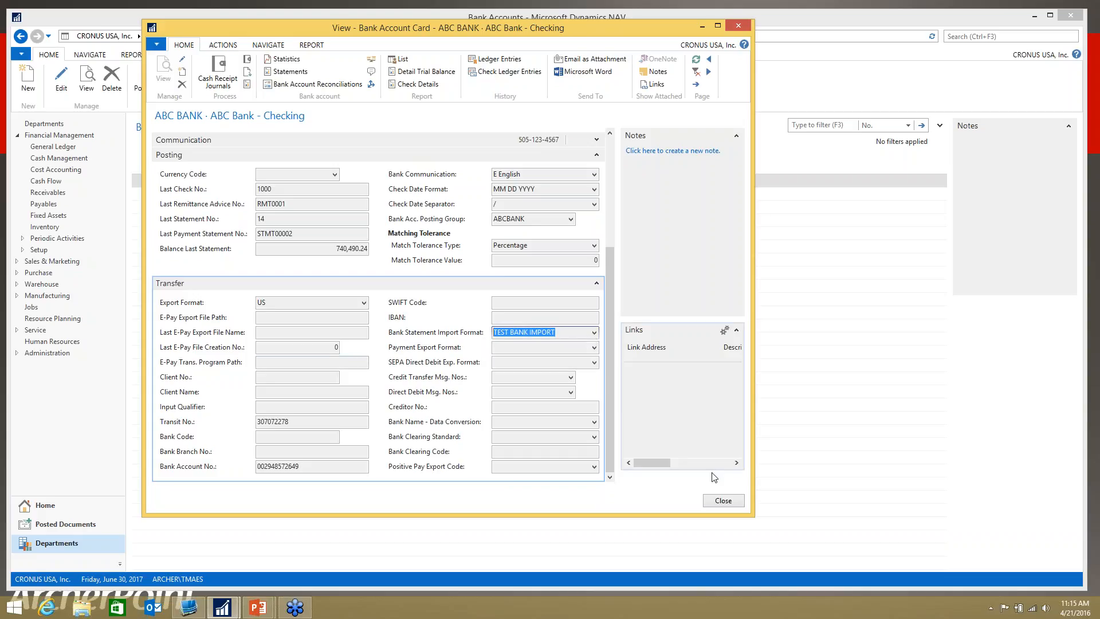
pyautogui.click(723, 501)
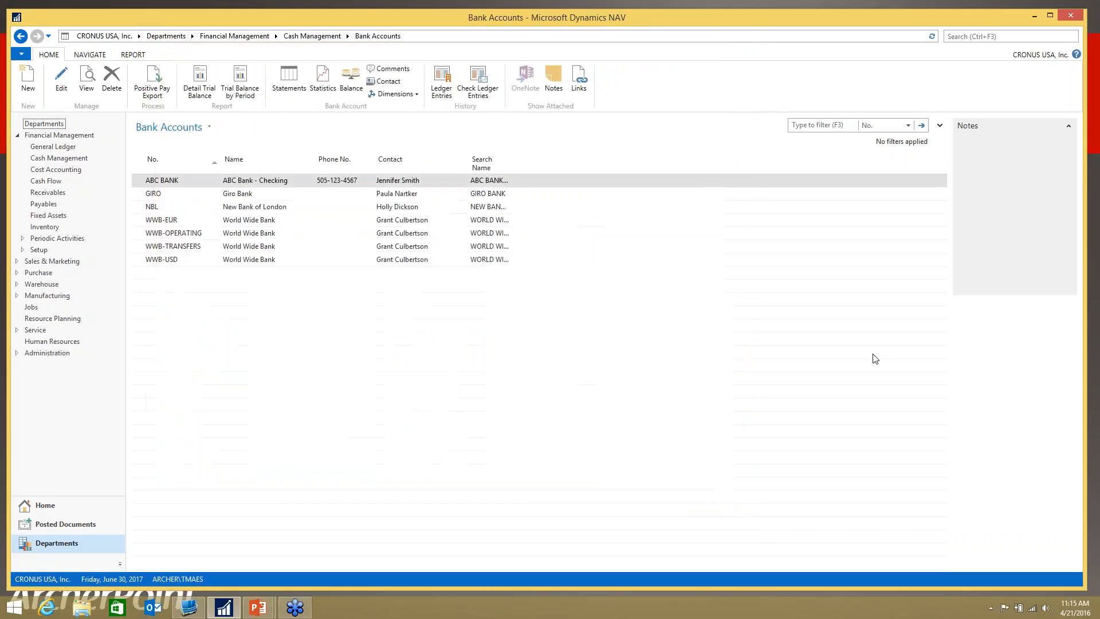
# Step: Open Bank Account Reconciliations through a search for bank account and create a new reconciliation for ABC BANK
pyautogui.click(965, 36)
pyautogui.write('bank account')
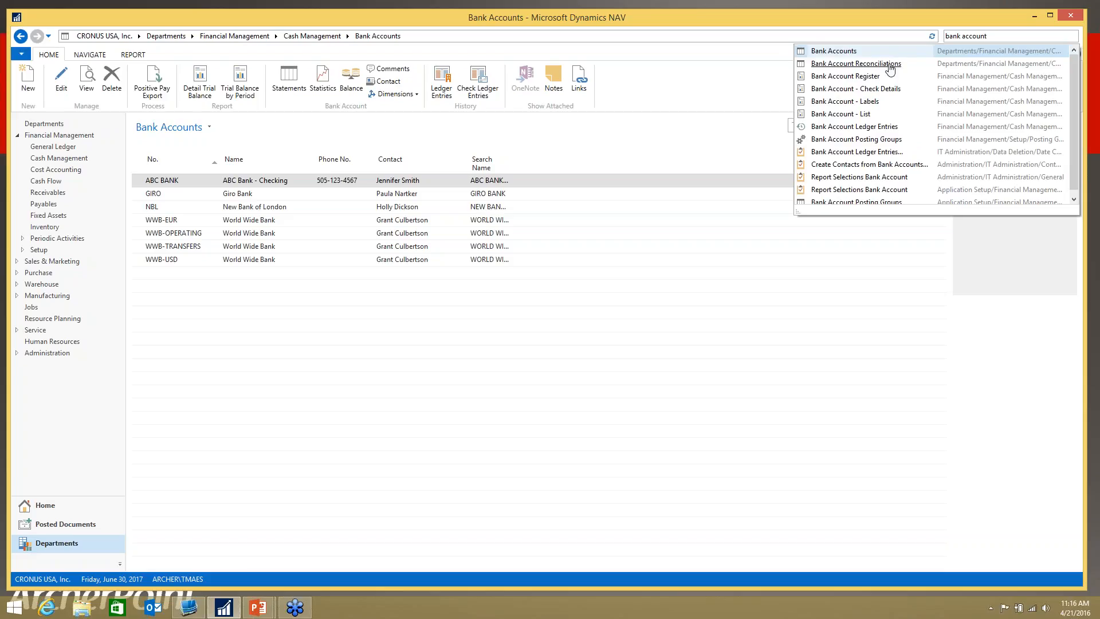
pyautogui.click(889, 64)
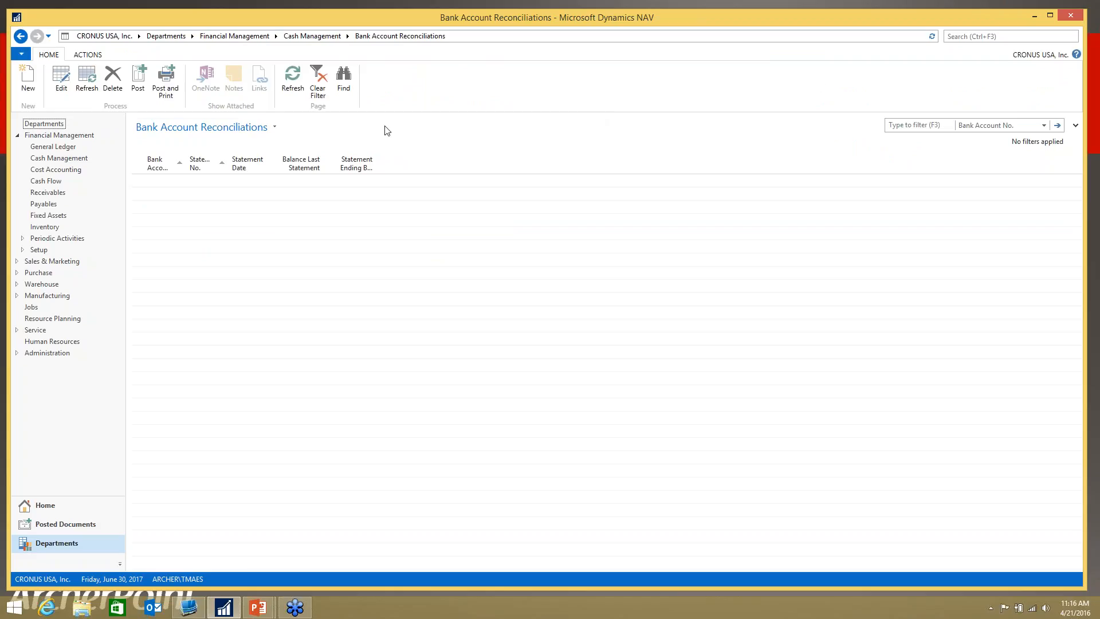
pyautogui.click(32, 86)
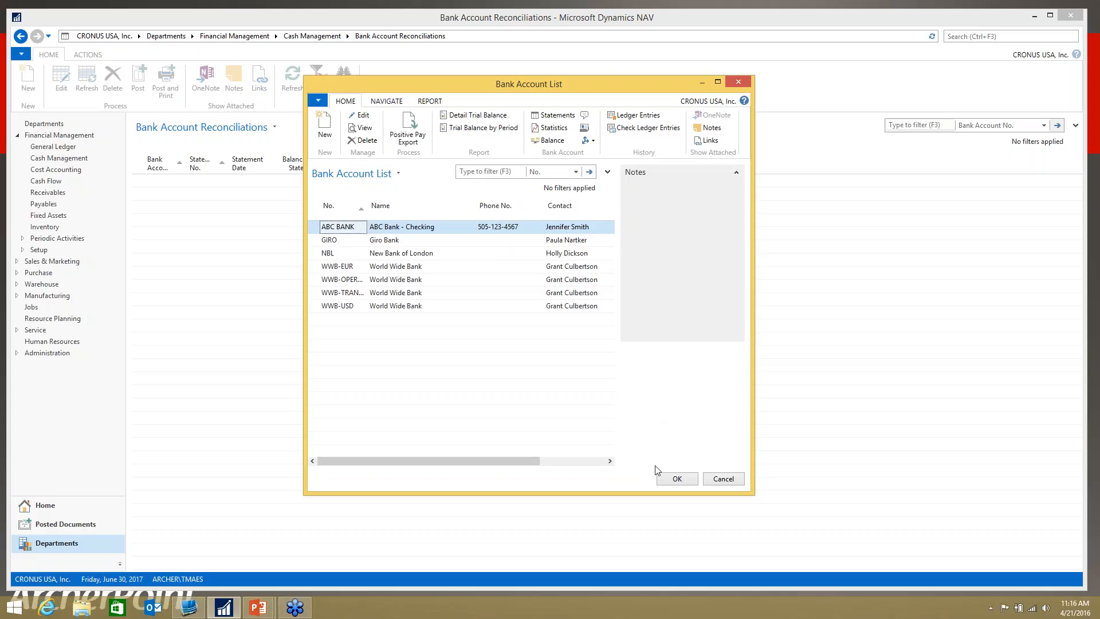
pyautogui.click(670, 481)
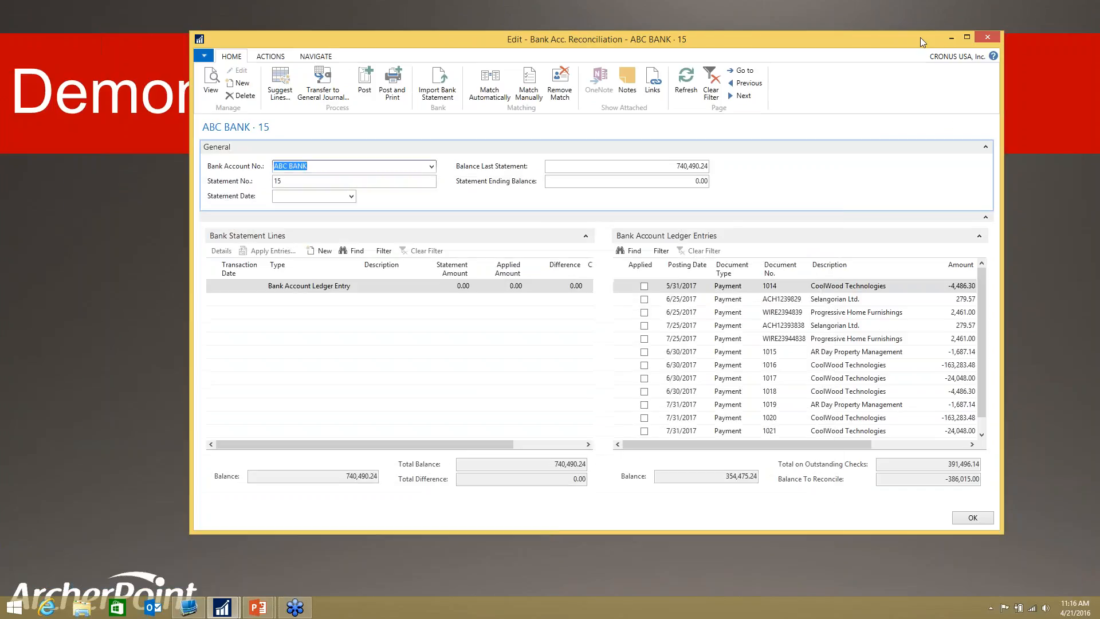
# Step: Enlarge the reconciliation window for ABC BANK and set the statement date to 6/30/2017
pyautogui.moveTo(920, 37); pyautogui.dragTo(858, 19)
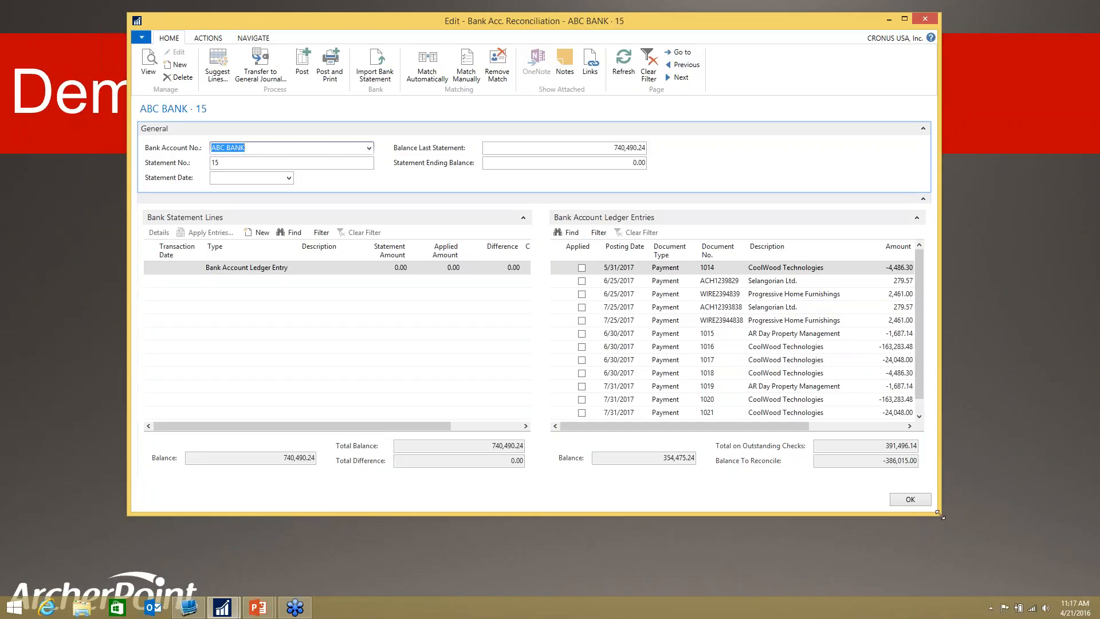
pyautogui.moveTo(939, 513); pyautogui.dragTo(1011, 551)
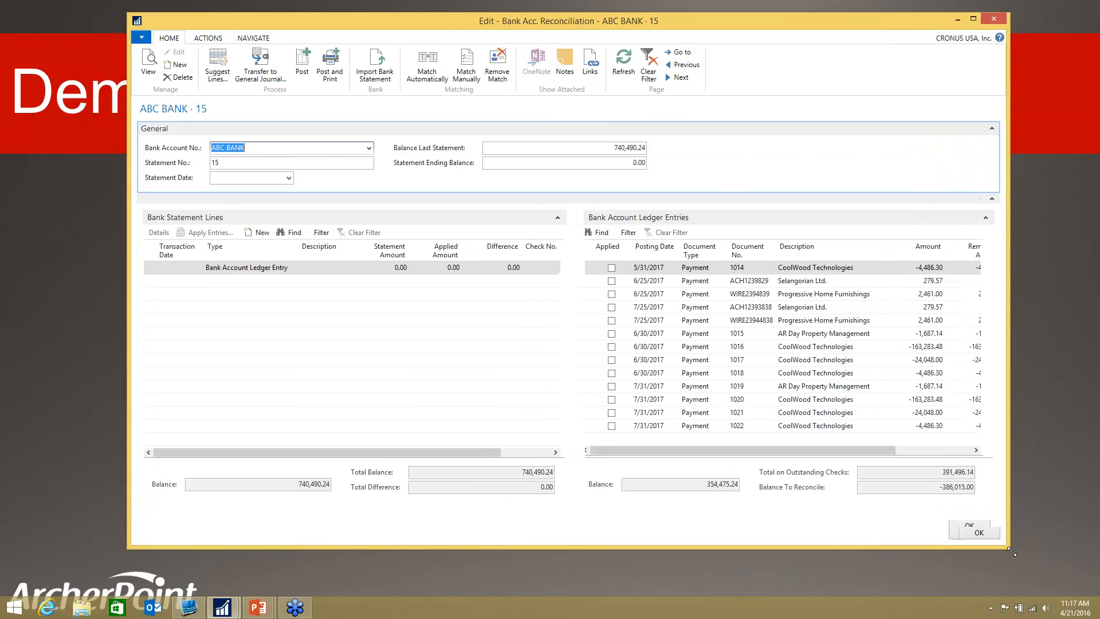
pyautogui.moveTo(657, 17); pyautogui.dragTo(642, 12)
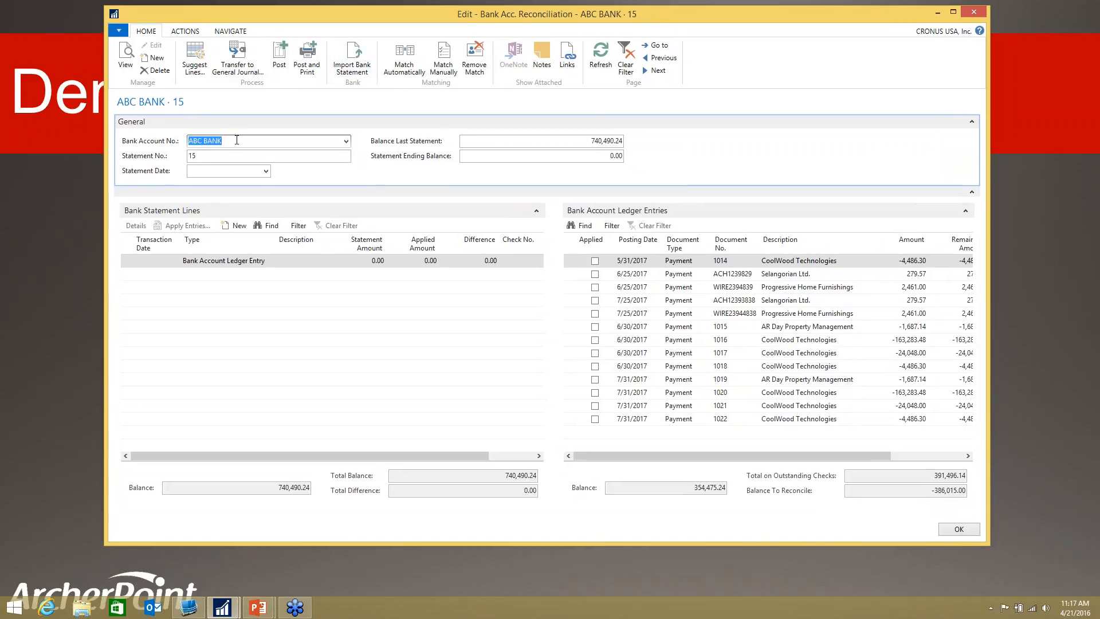
pyautogui.click(233, 155)
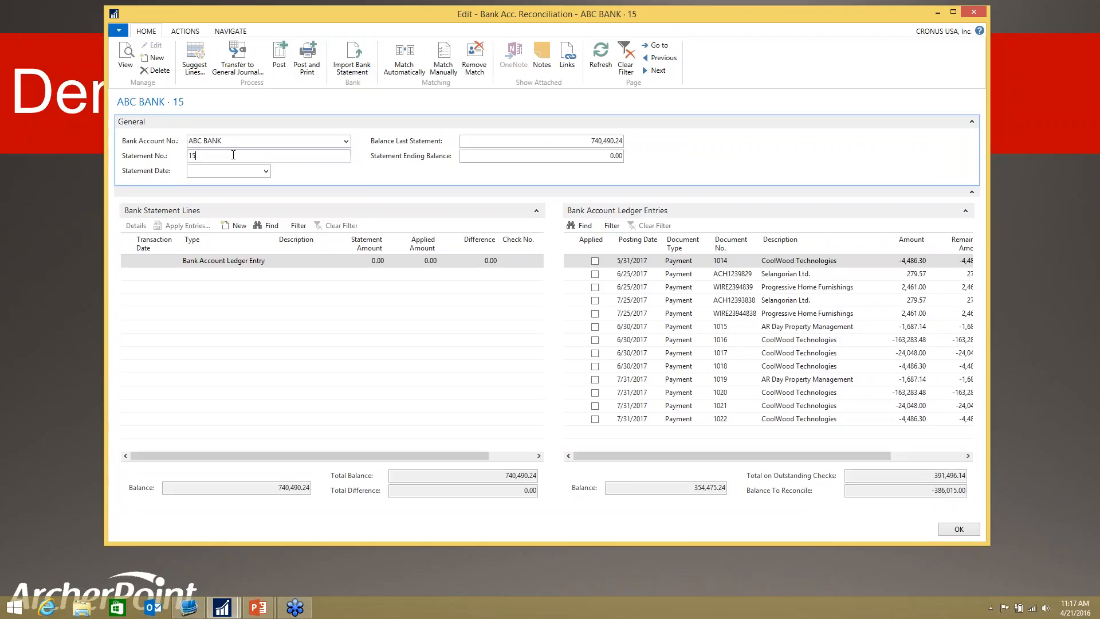
pyautogui.click(225, 170)
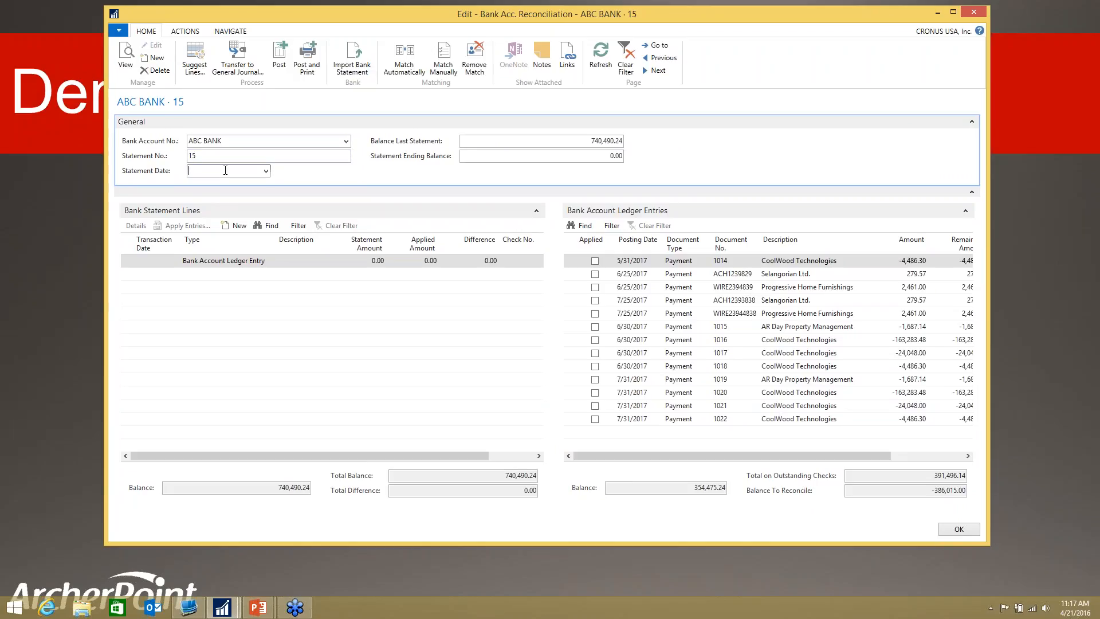
pyautogui.write('06')
pyautogui.write('30/2017')
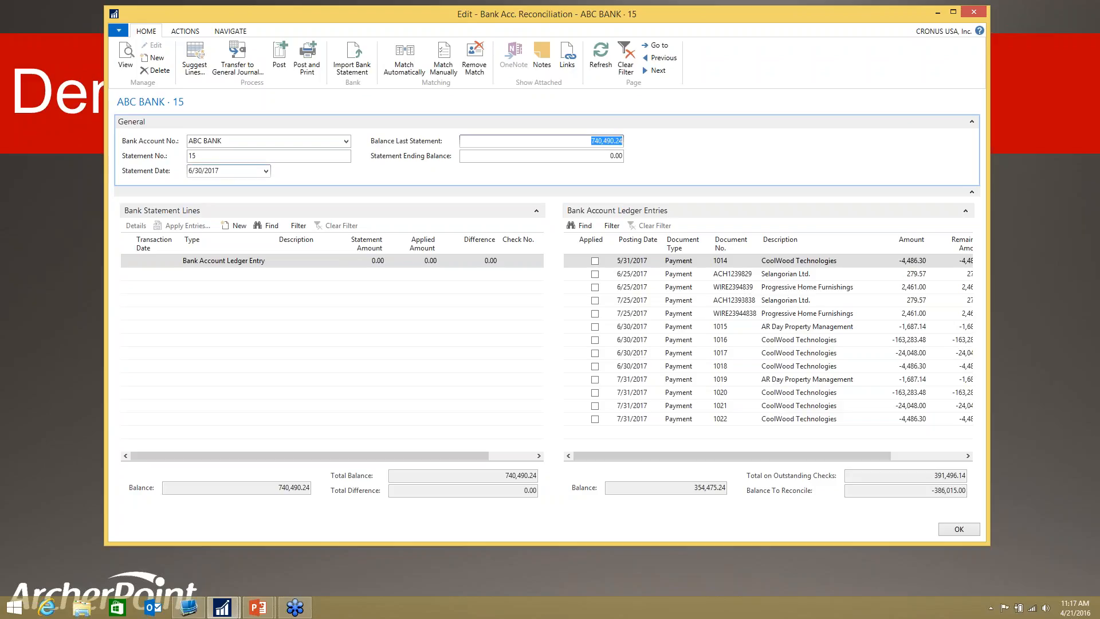
pyautogui.press('super+c')
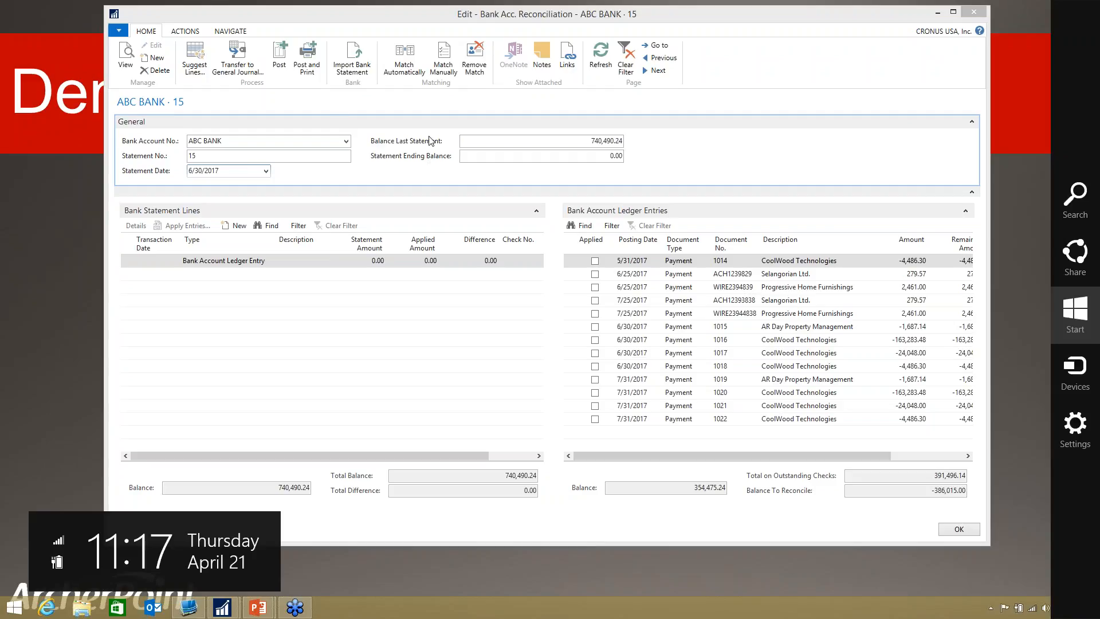
pyautogui.press('Escape')
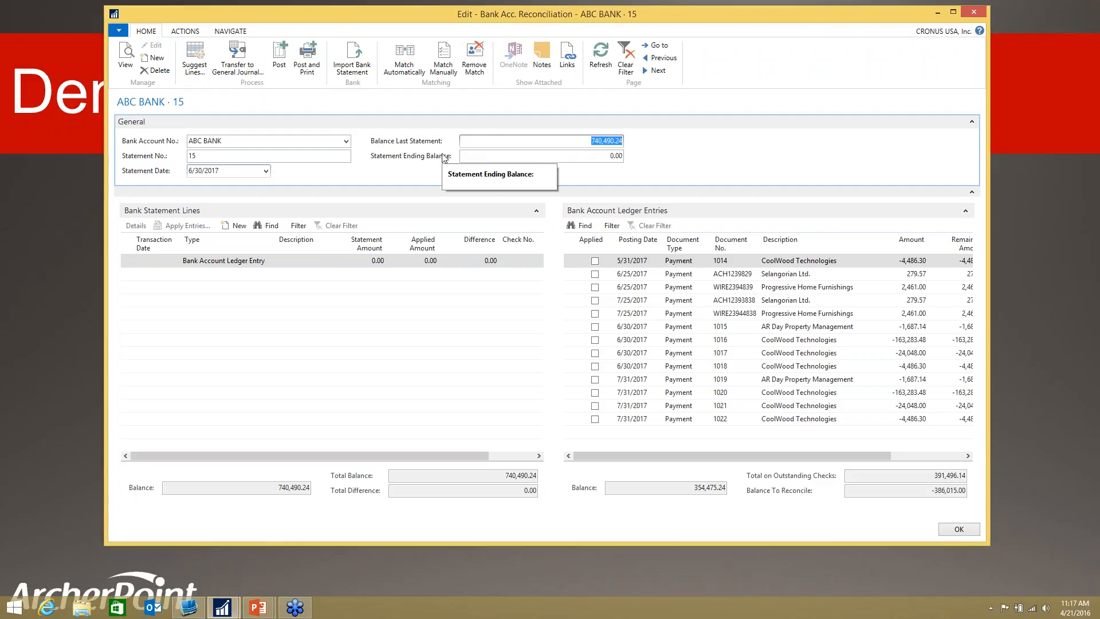
# Step: Set the Statement Ending Balance of the ABC BANK reconciliation to 549,825.89
pyautogui.click(512, 158)
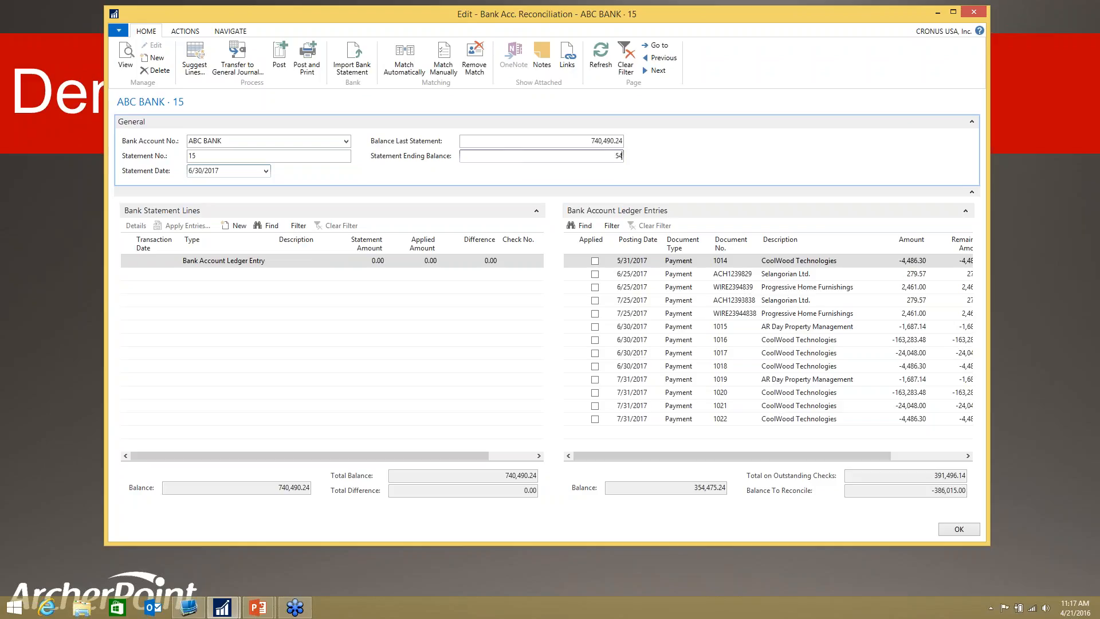
pyautogui.write('9825.89')
pyautogui.press('Tab')
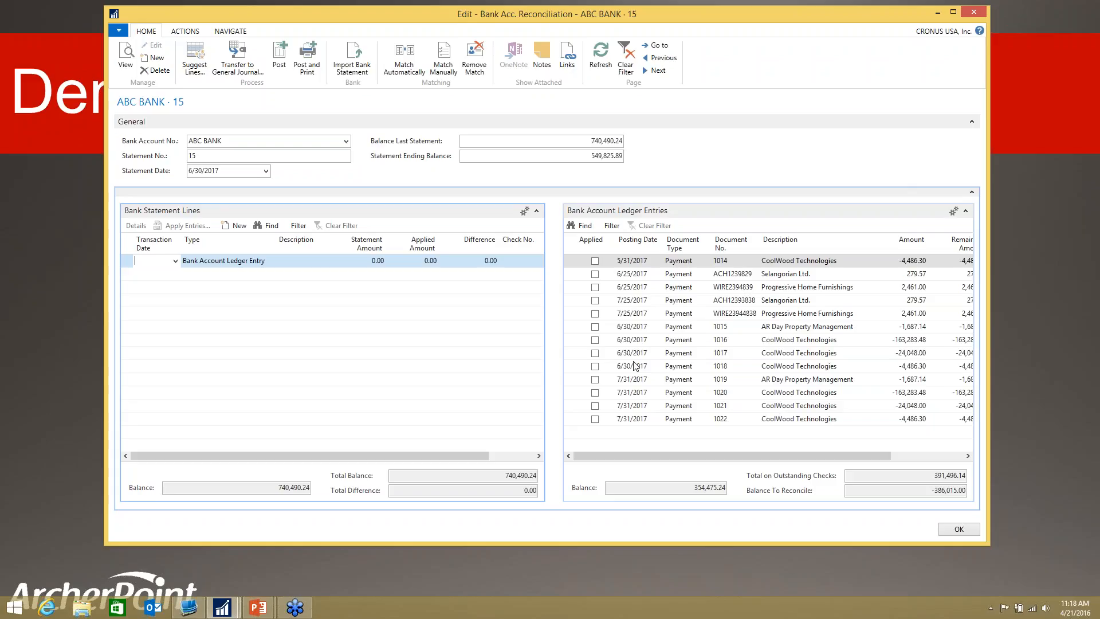
# Step: Filter the bank account ledger entries to posting dates up to and including 06/30/17
pyautogui.click(616, 229)
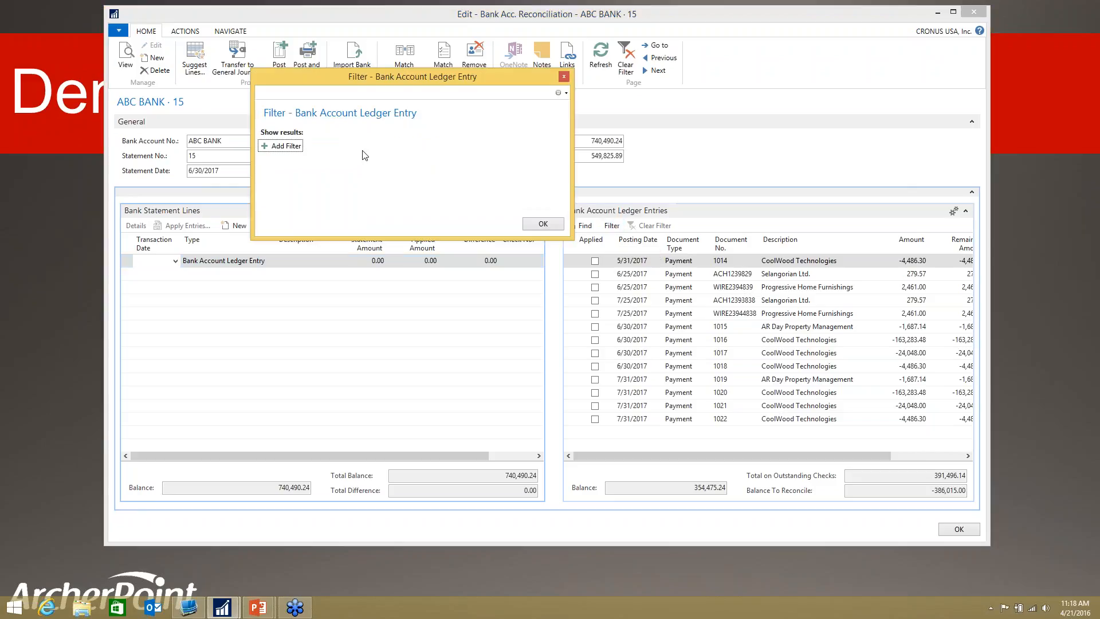
pyautogui.click(290, 146)
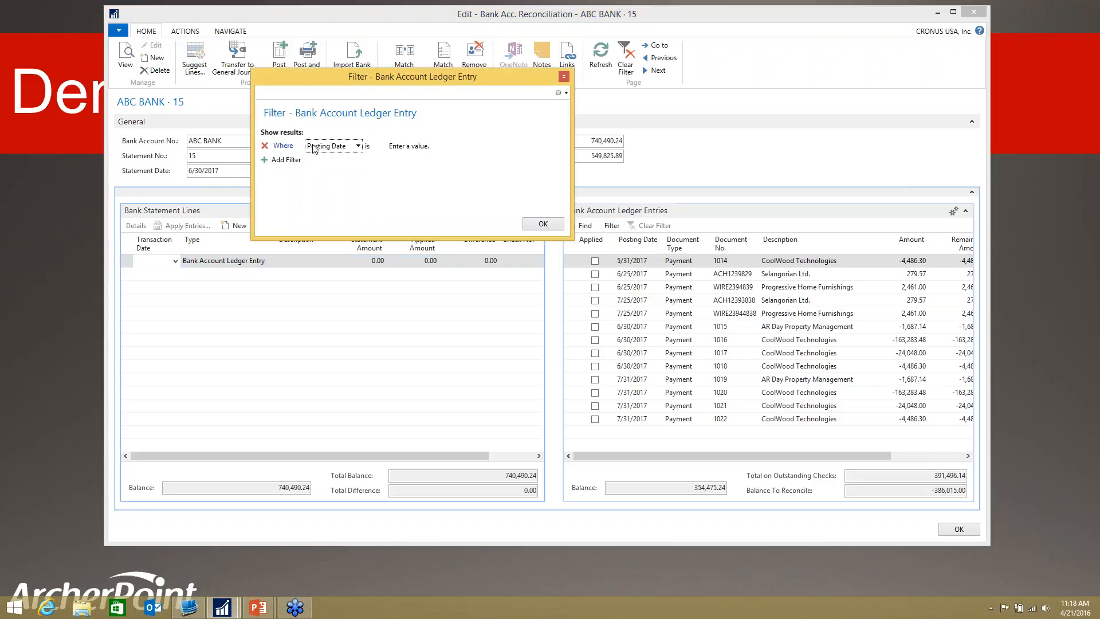
pyautogui.click(414, 148)
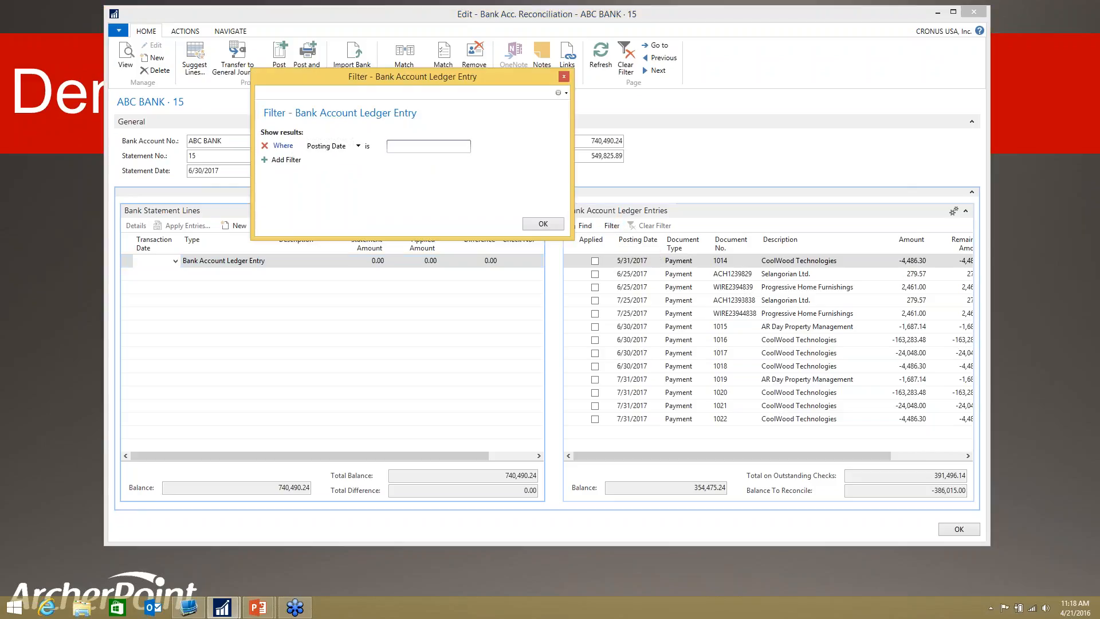
pyautogui.write('..063017')
pyautogui.click(543, 224)
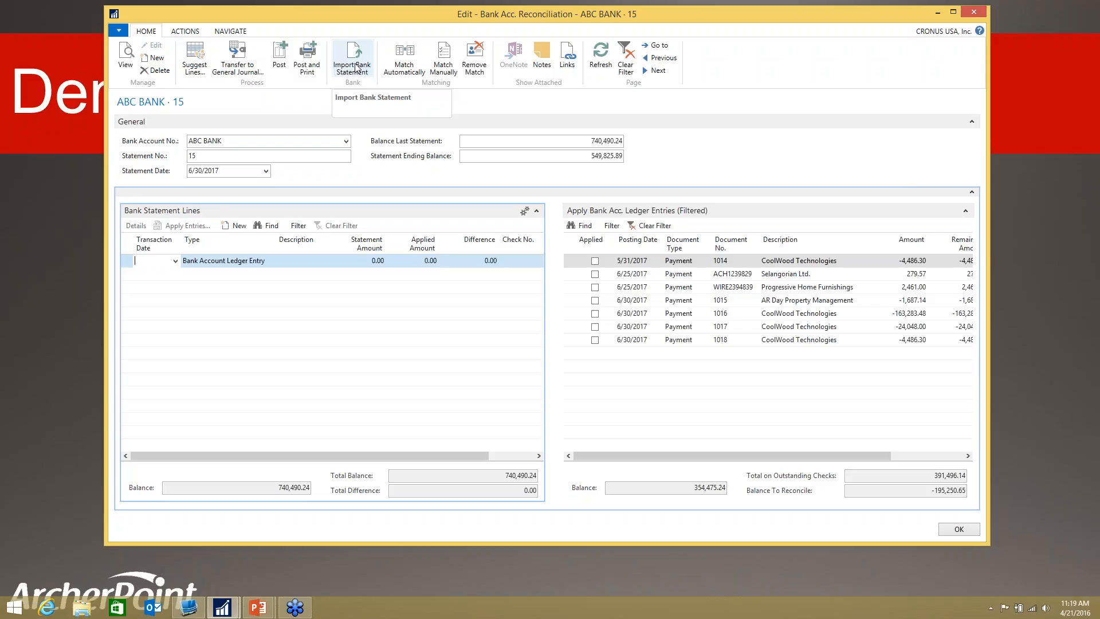
# Step: Import the bank statement file ABCBANK_Statement_06302017.csv into the ABC BANK reconciliation
pyautogui.press('super+c')
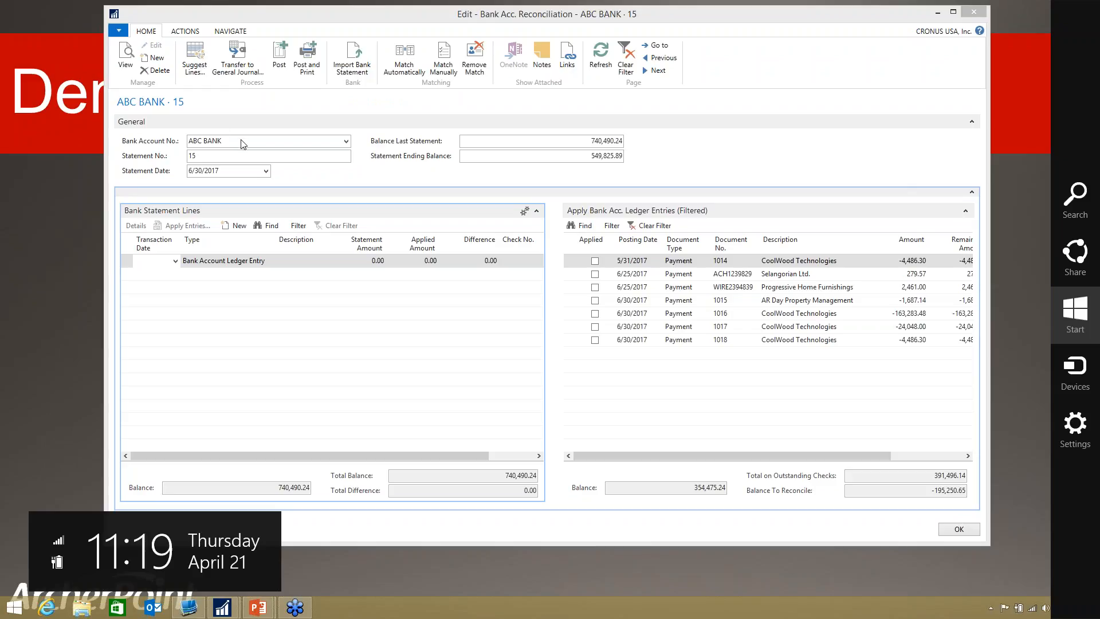
pyautogui.click(288, 175)
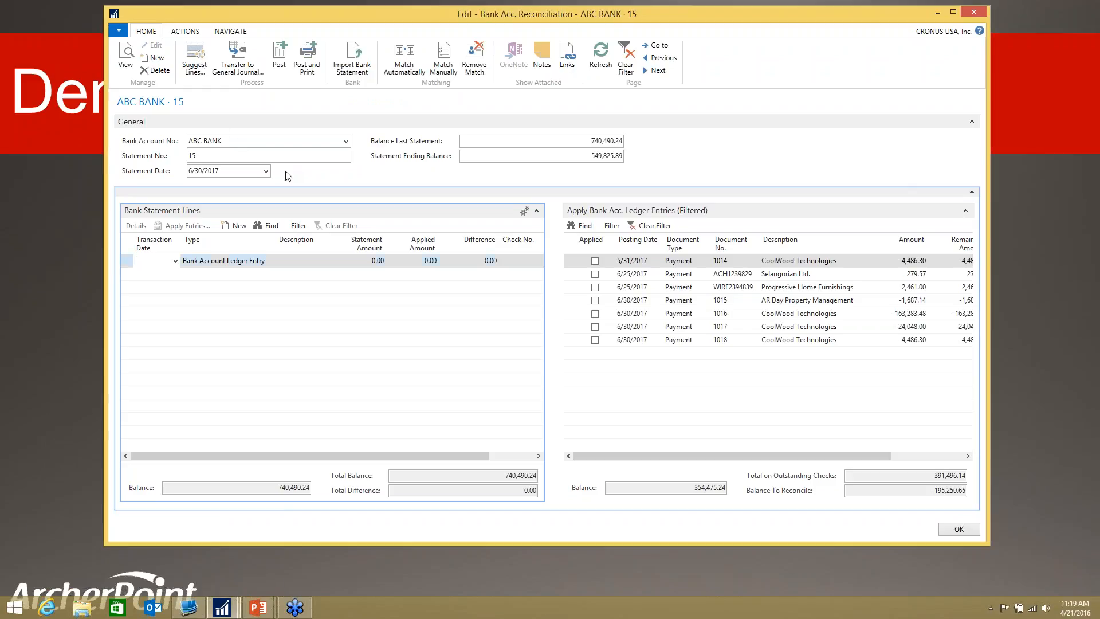
pyautogui.click(349, 64)
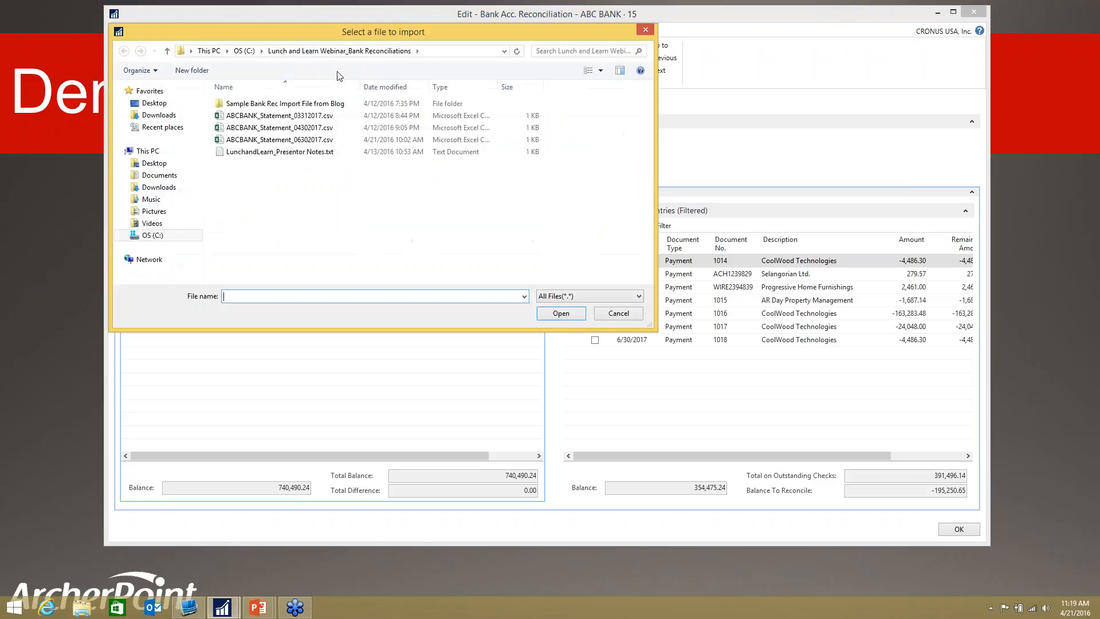
pyautogui.click(309, 140)
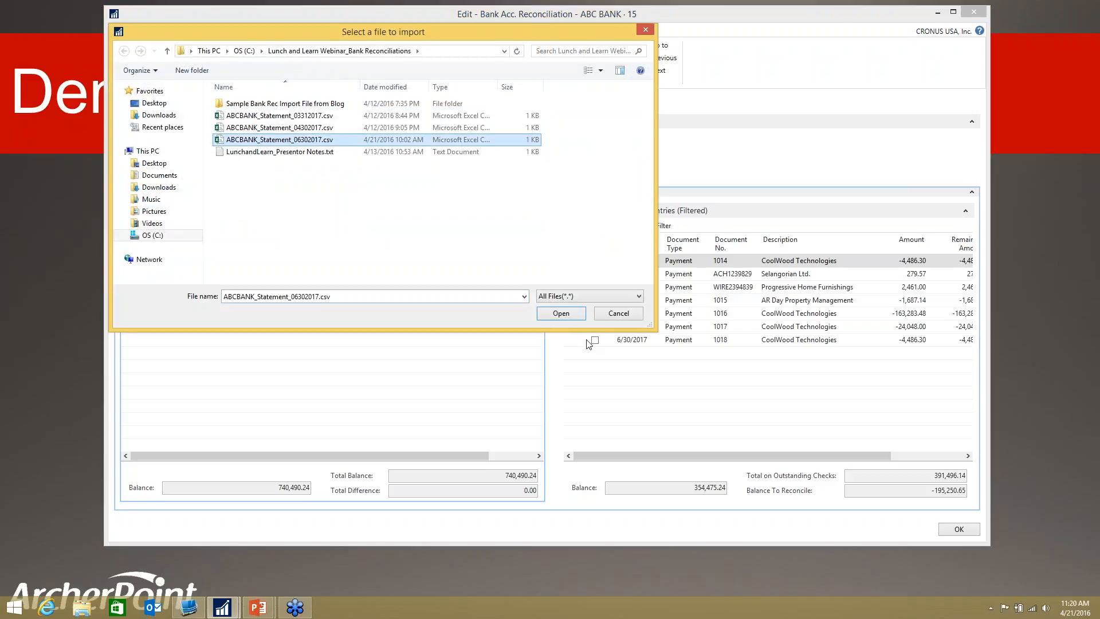
pyautogui.click(570, 316)
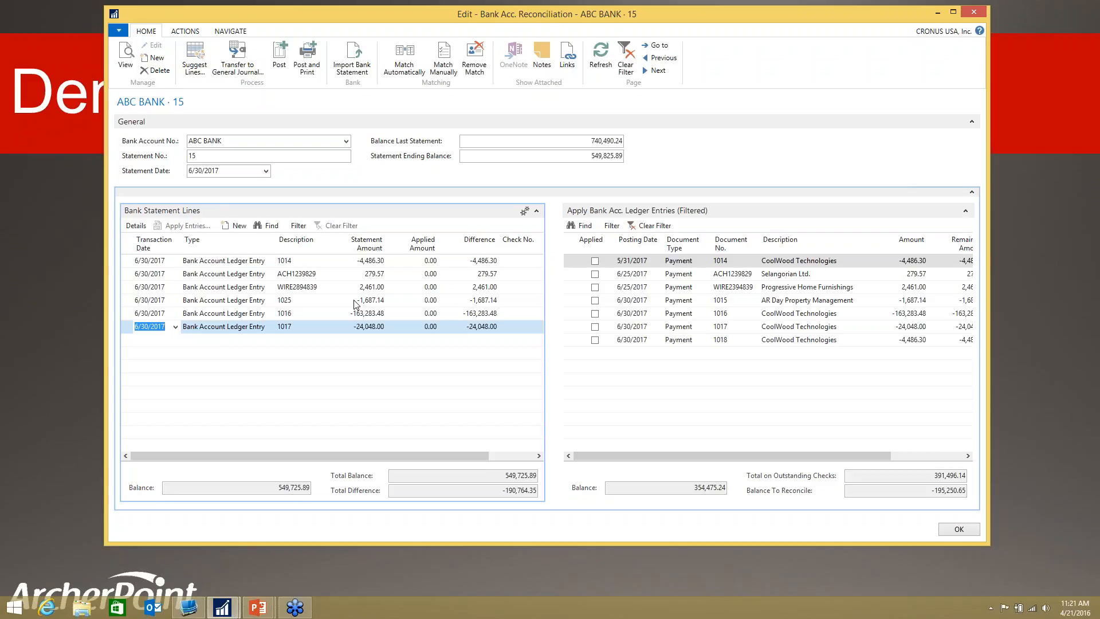
# Step: Match the bank statement lines to the ledger entries automatically with a transaction date tolerance of 5 days
pyautogui.click(407, 69)
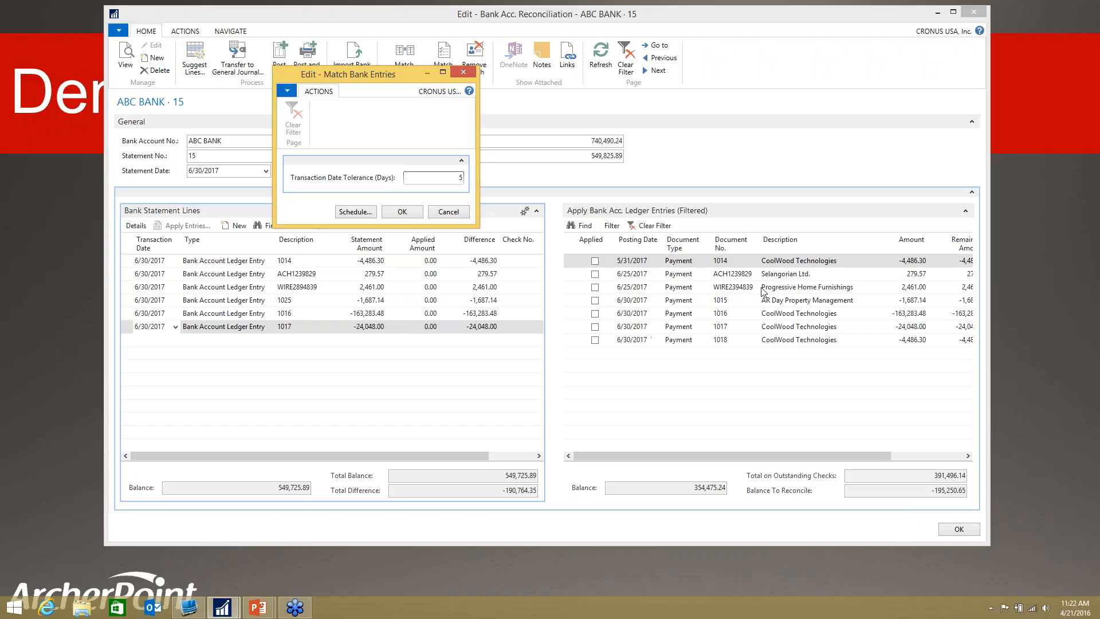
pyautogui.click(818, 155)
pyautogui.press('super+c')
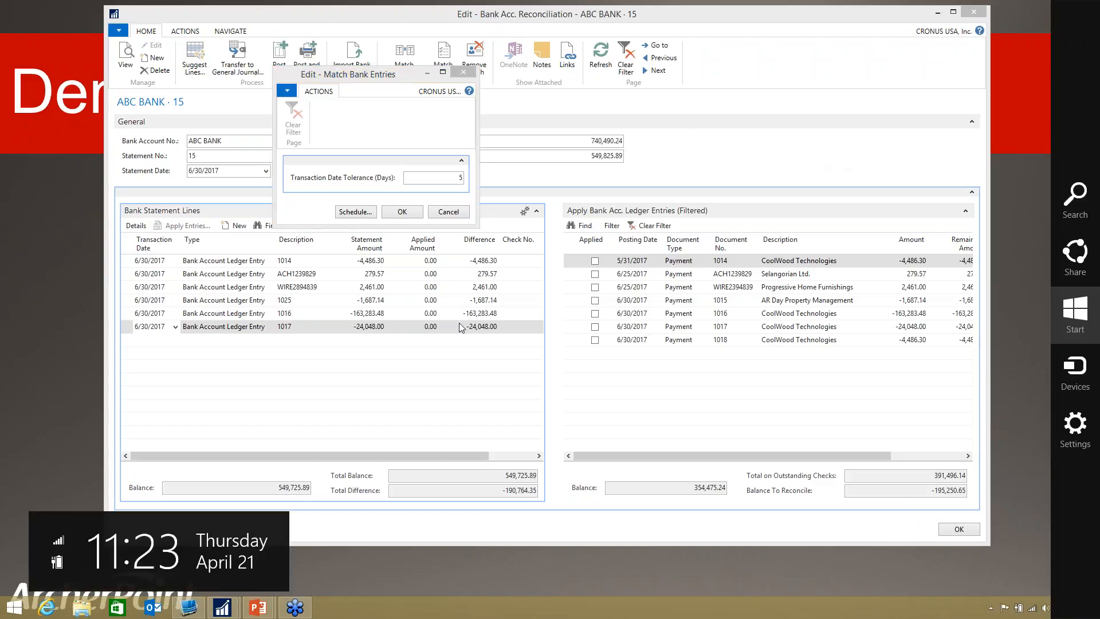
pyautogui.click(407, 205)
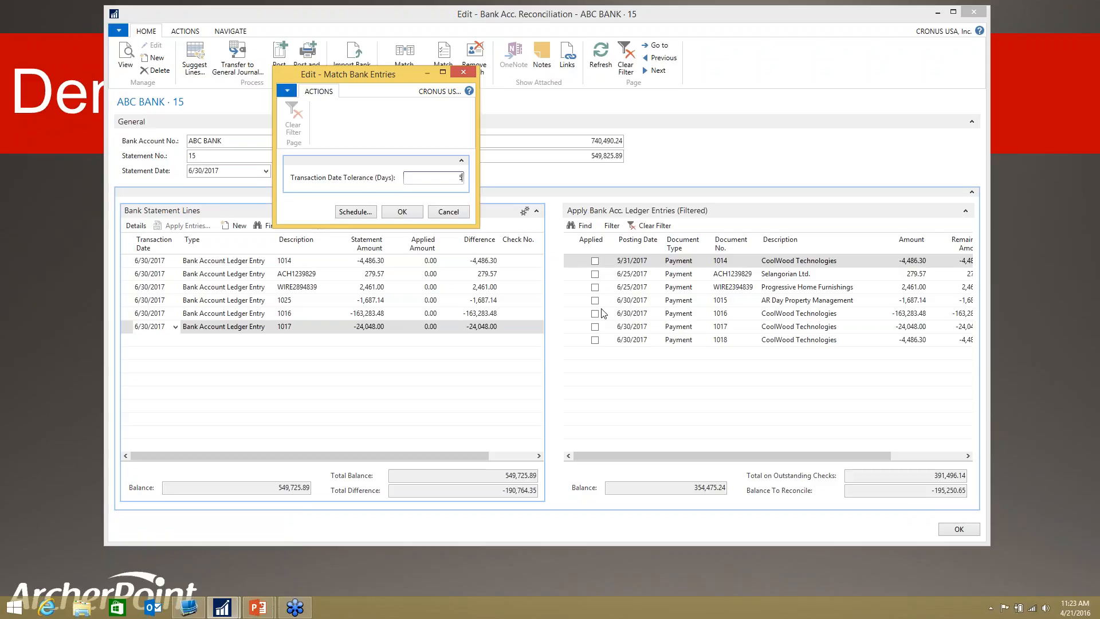
pyautogui.press('super+c')
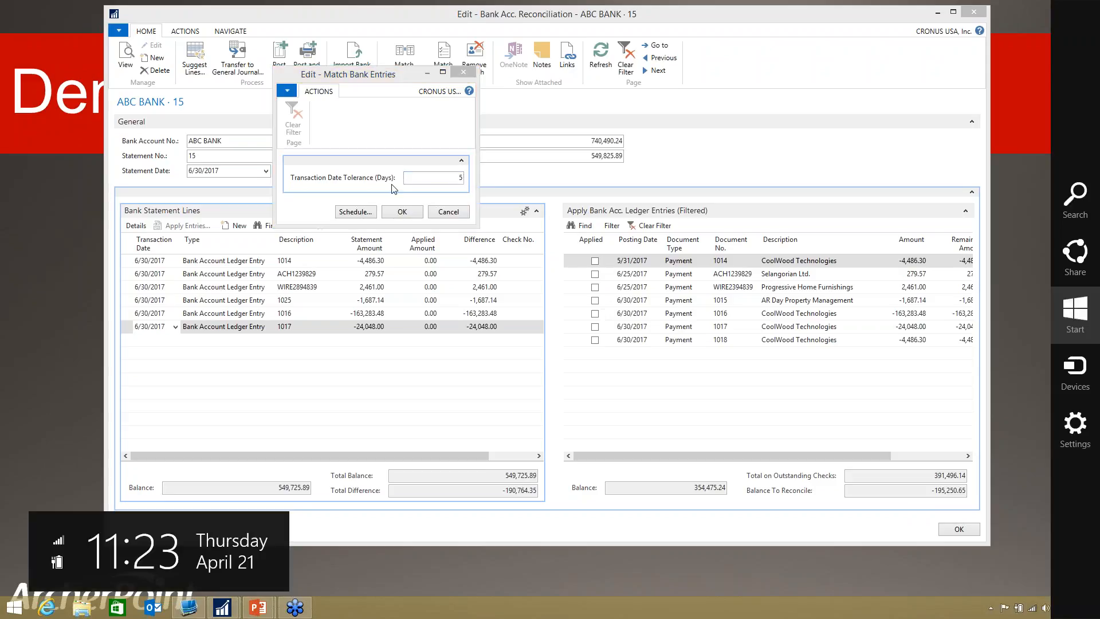
pyautogui.press('Escape')
pyautogui.click(403, 212)
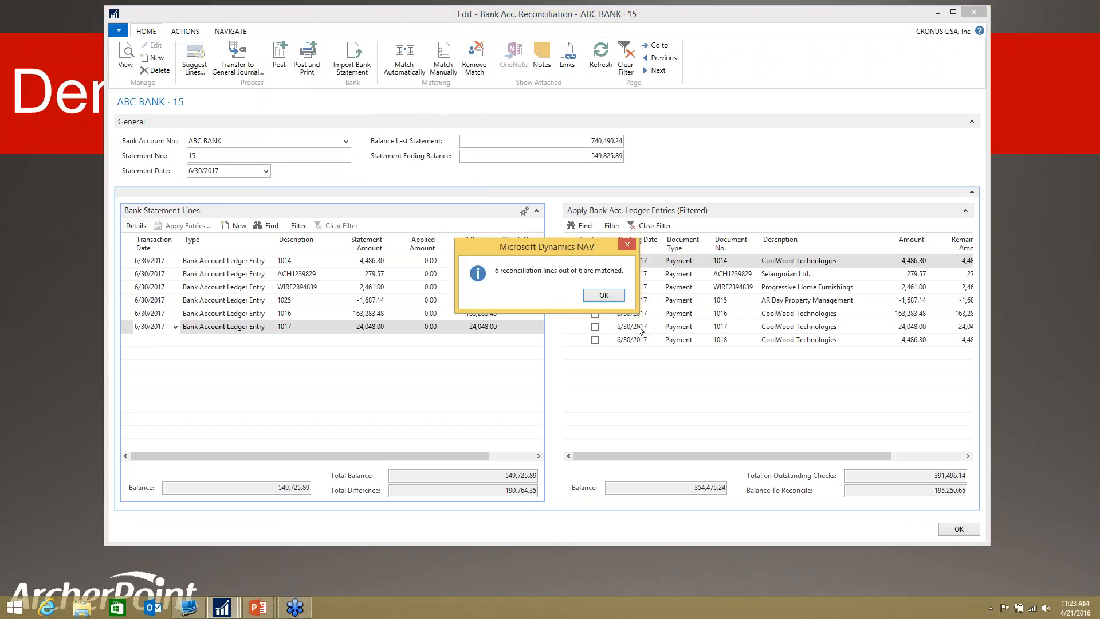
pyautogui.click(596, 296)
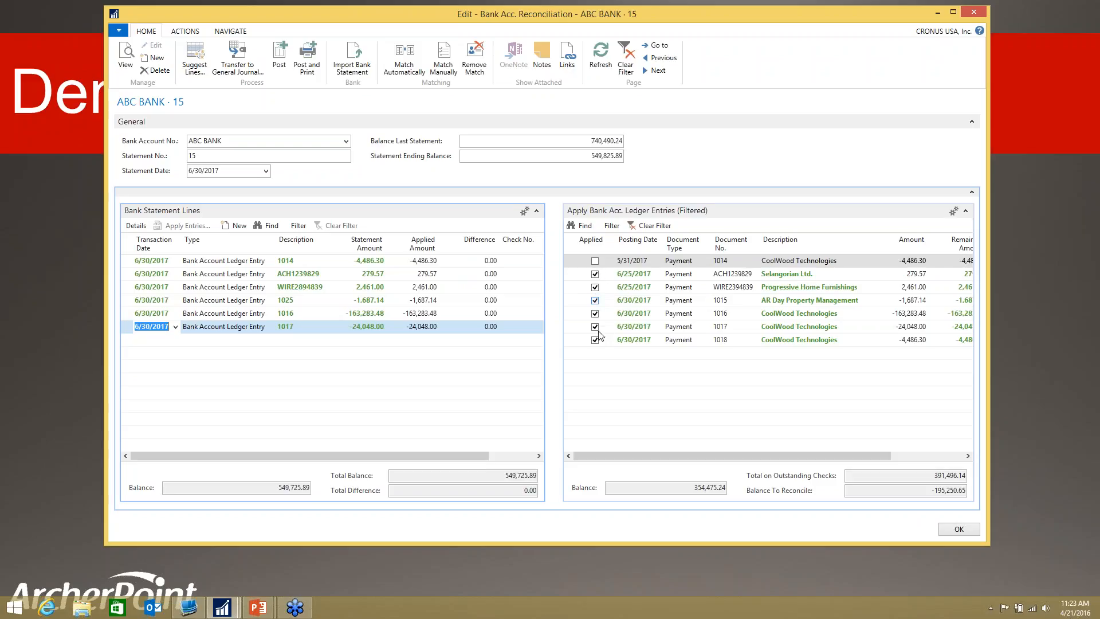
pyautogui.press('super+c')
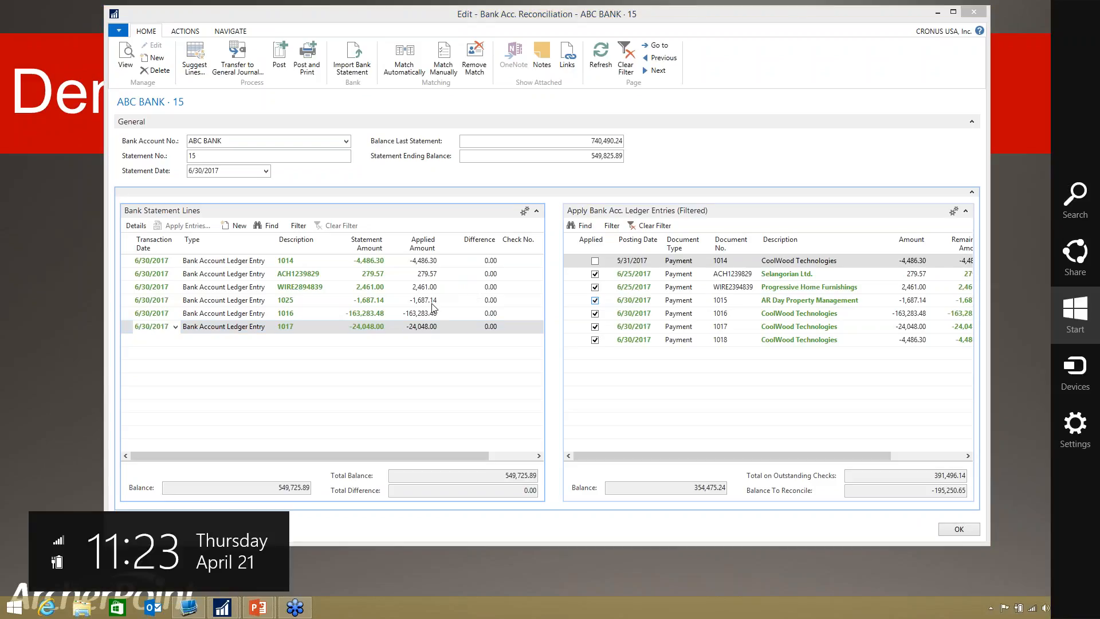
pyautogui.press('Escape')
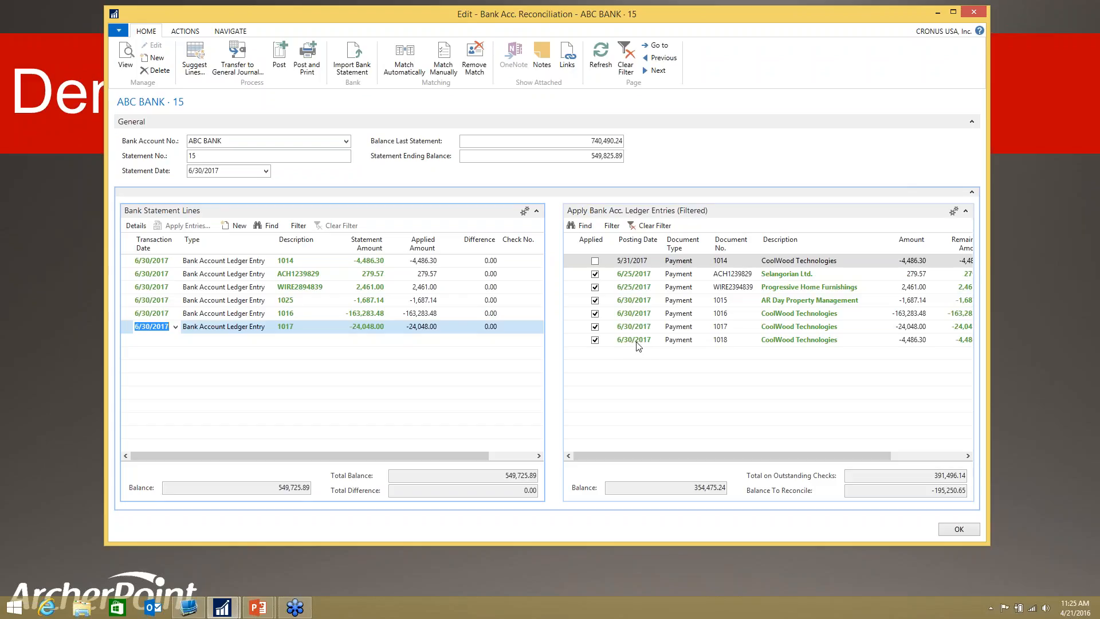
# Step: Remove the match between bank statement line 1014 and ledger entry 1018
pyautogui.click(166, 260)
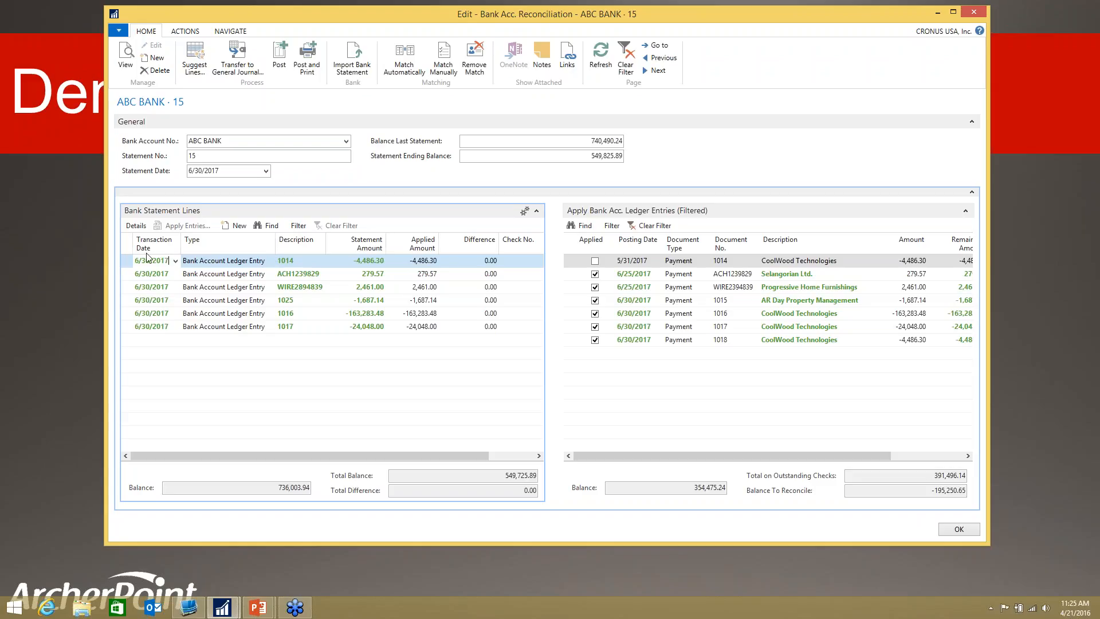
pyautogui.click(129, 264)
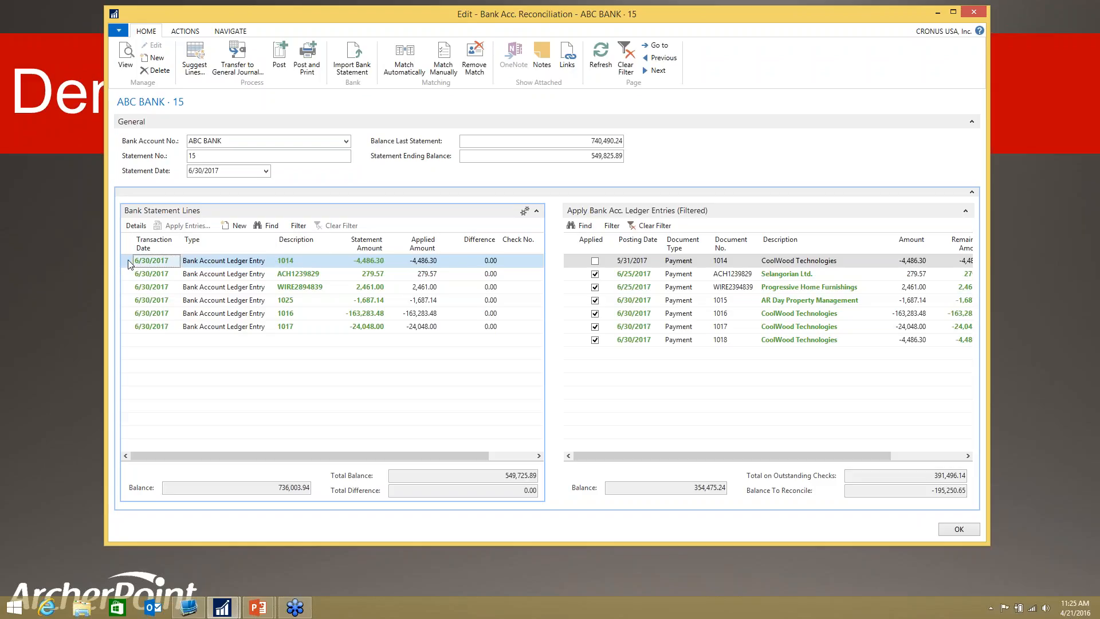
pyautogui.click(571, 342)
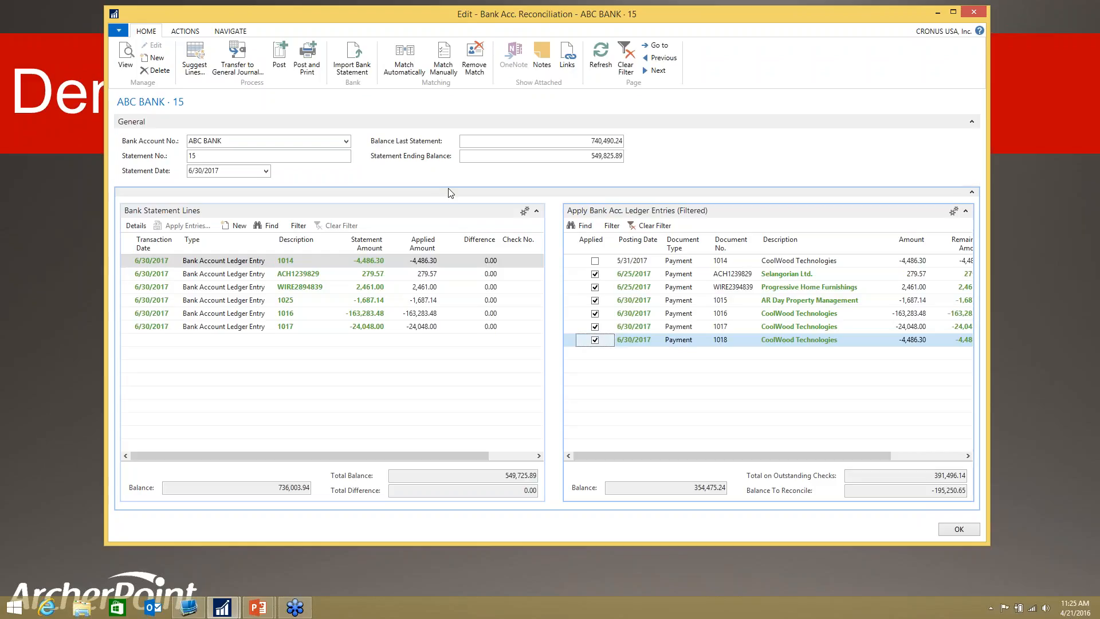
pyautogui.click(475, 67)
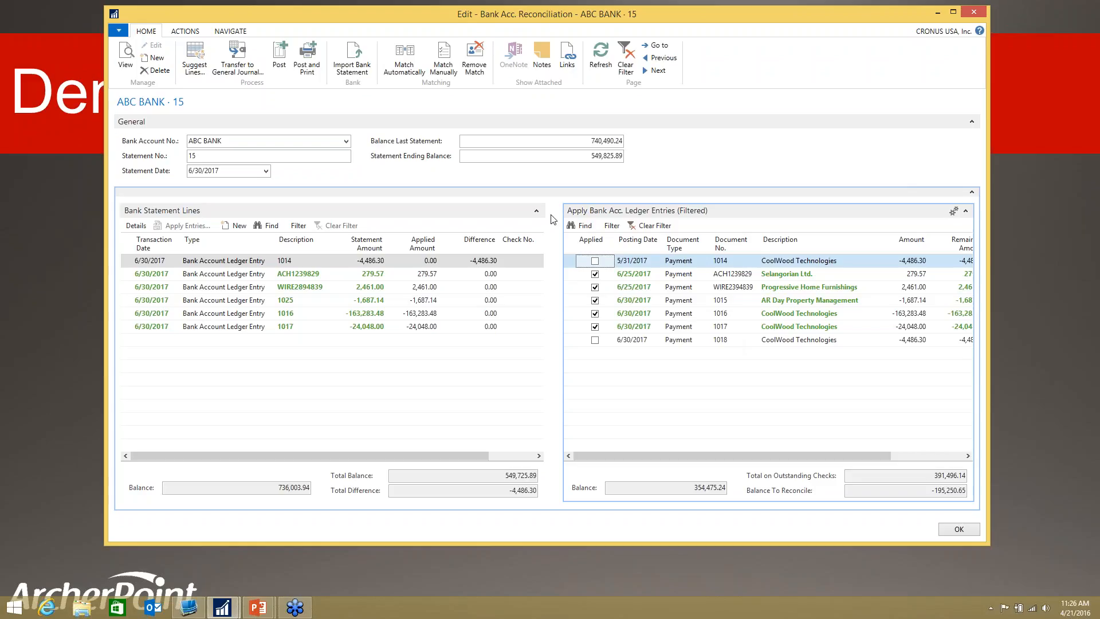
# Step: Show only the nonmatched lines and manually match statement line 1014 to ledger entry 1014 dated 5/31/2017
pyautogui.click(192, 34)
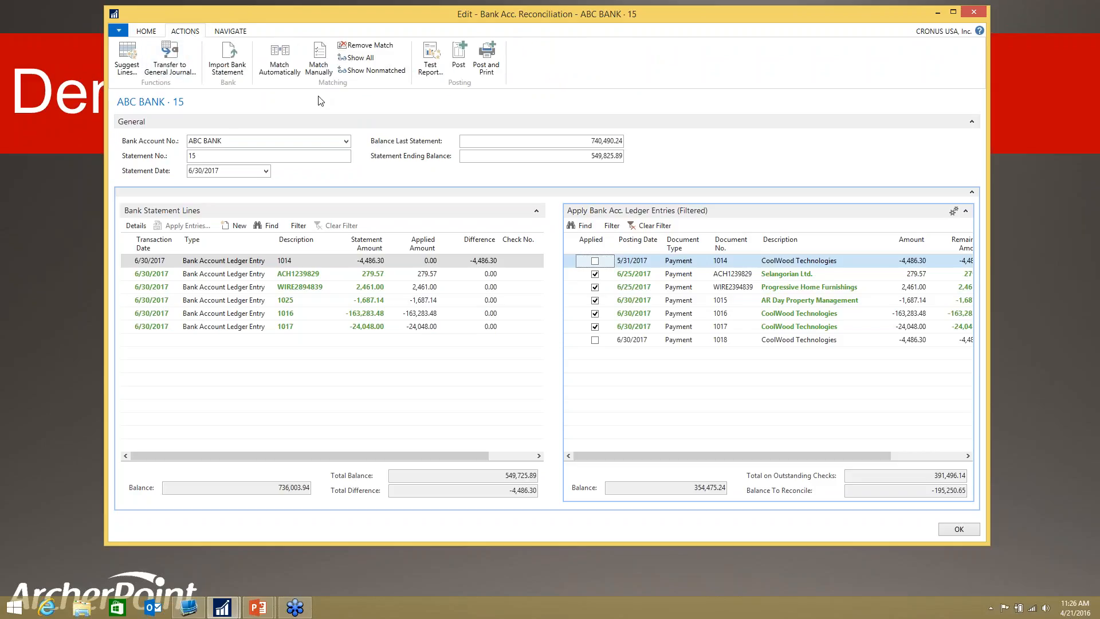
pyautogui.click(386, 73)
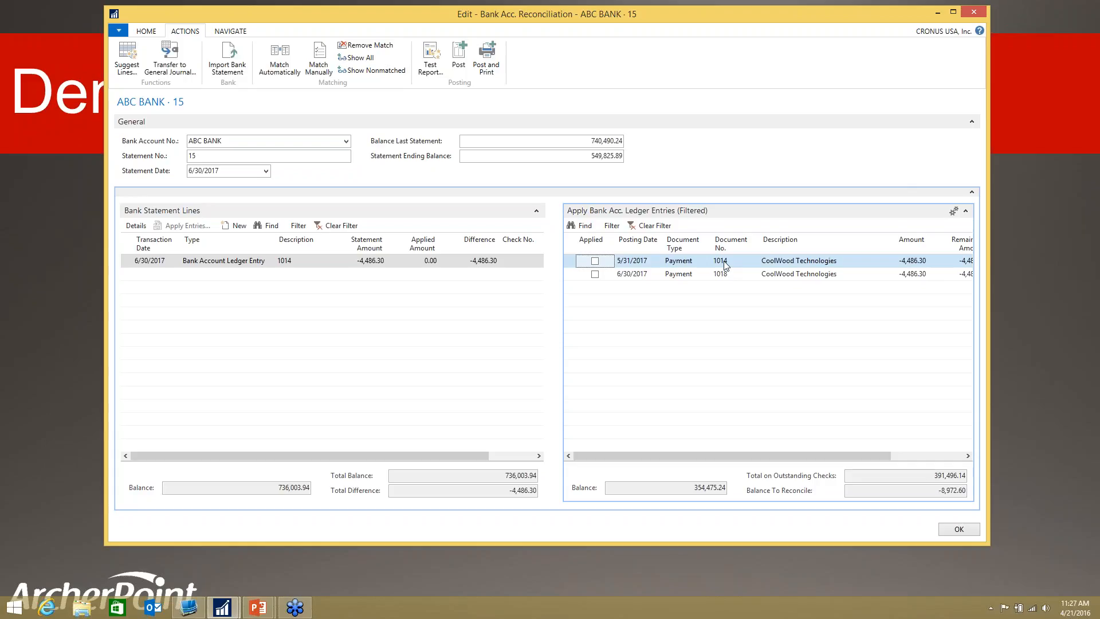
pyautogui.click(126, 263)
pyautogui.click(573, 263)
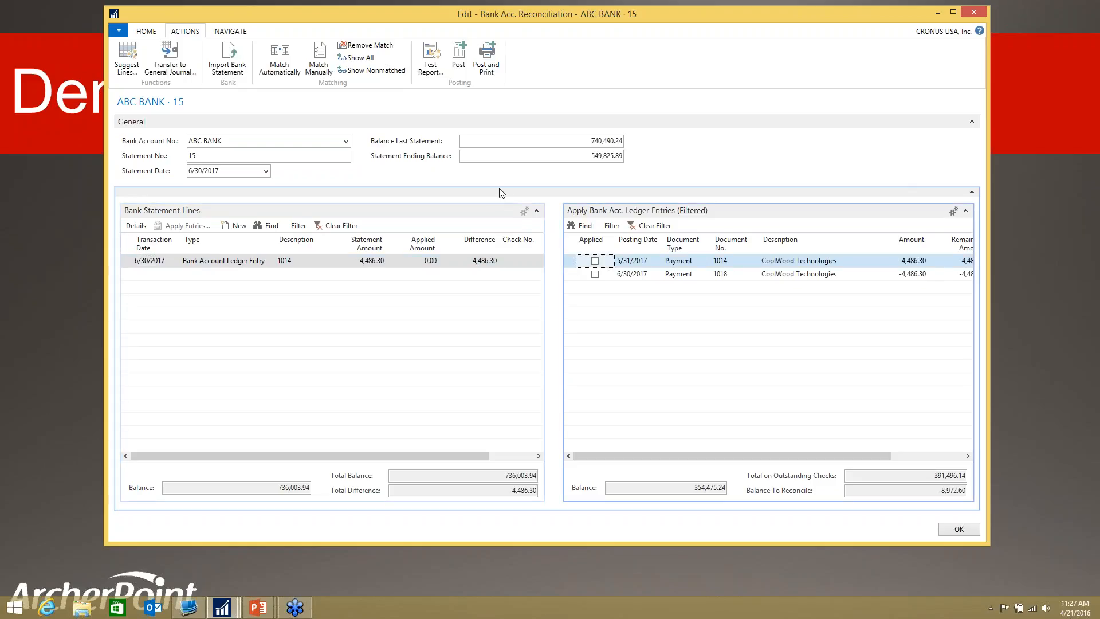
pyautogui.click(325, 69)
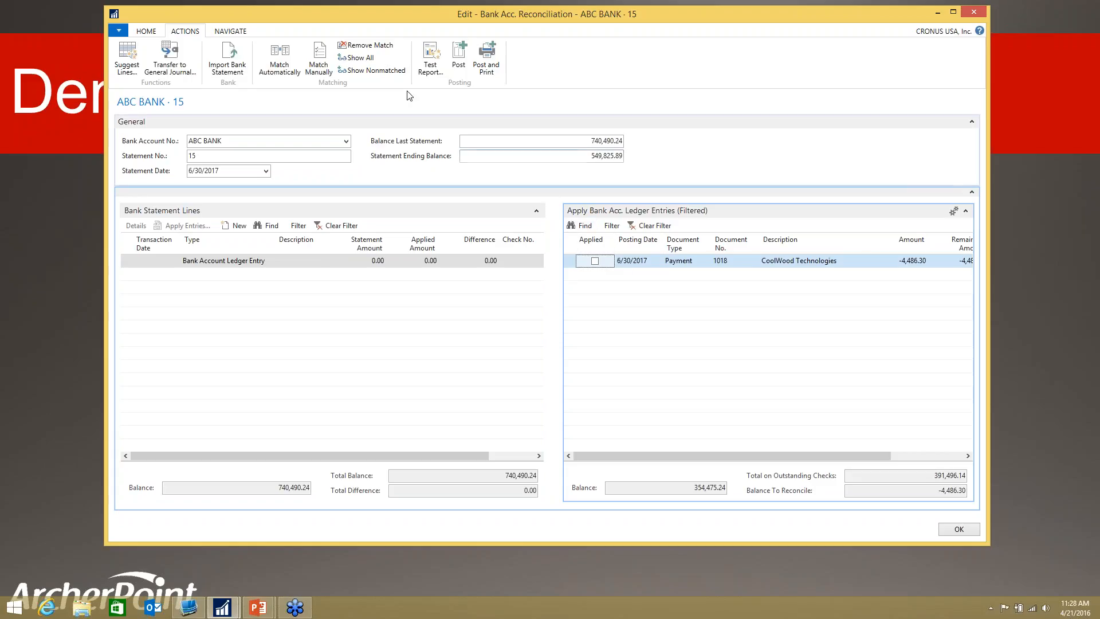
# Step: Show all lines again and filter the ledger entries to the posting date 06/30/17
pyautogui.click(362, 59)
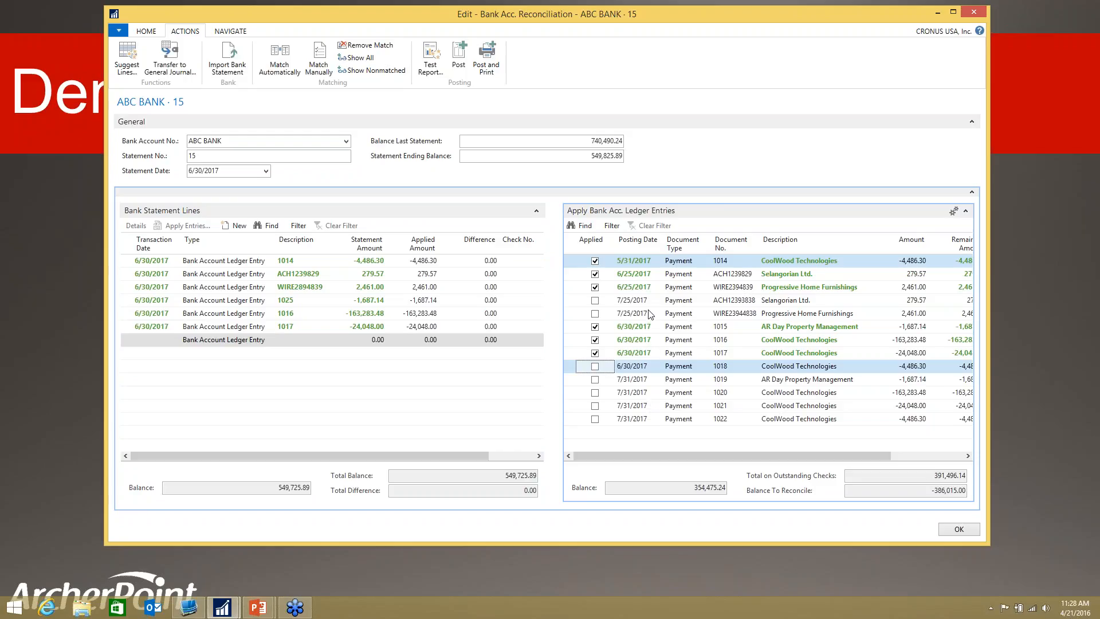
pyautogui.click(611, 226)
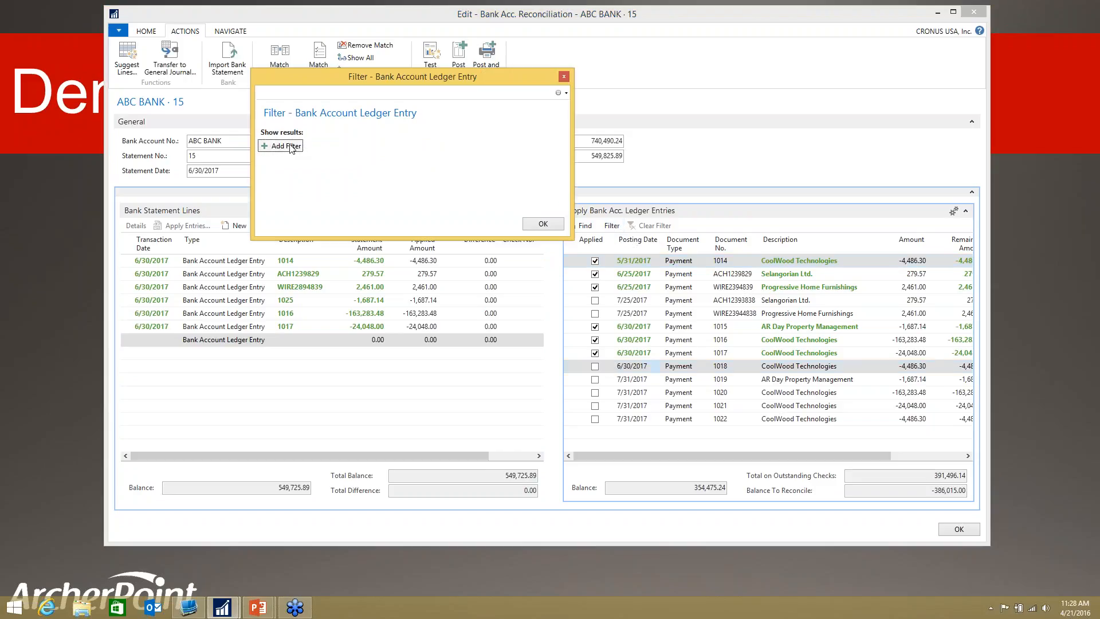
pyautogui.click(283, 146)
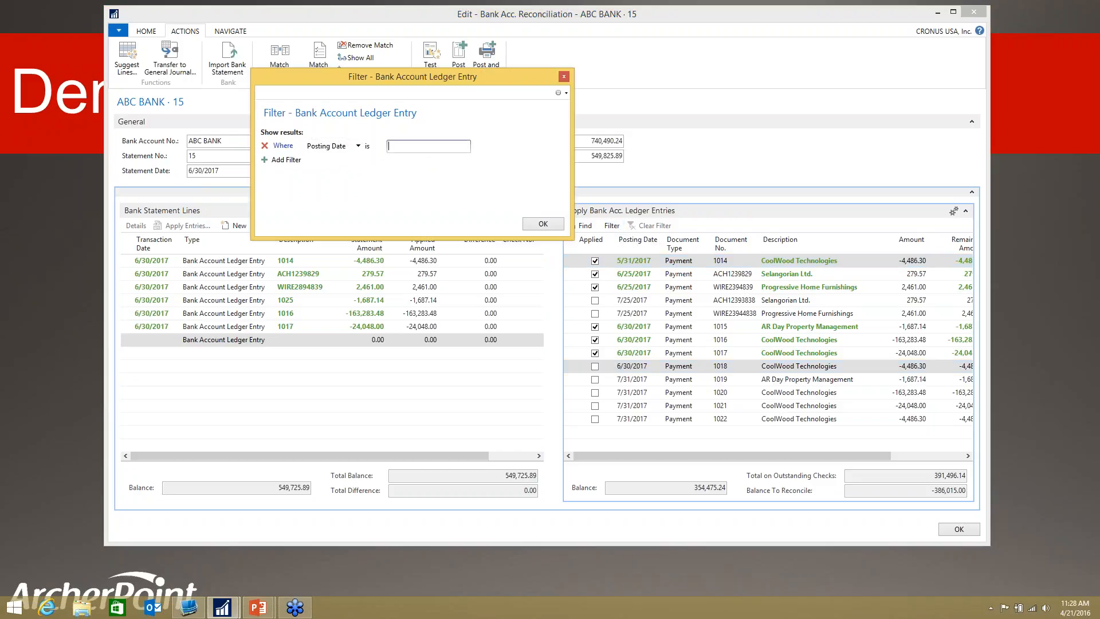
pyautogui.write('063017')
pyautogui.click(543, 224)
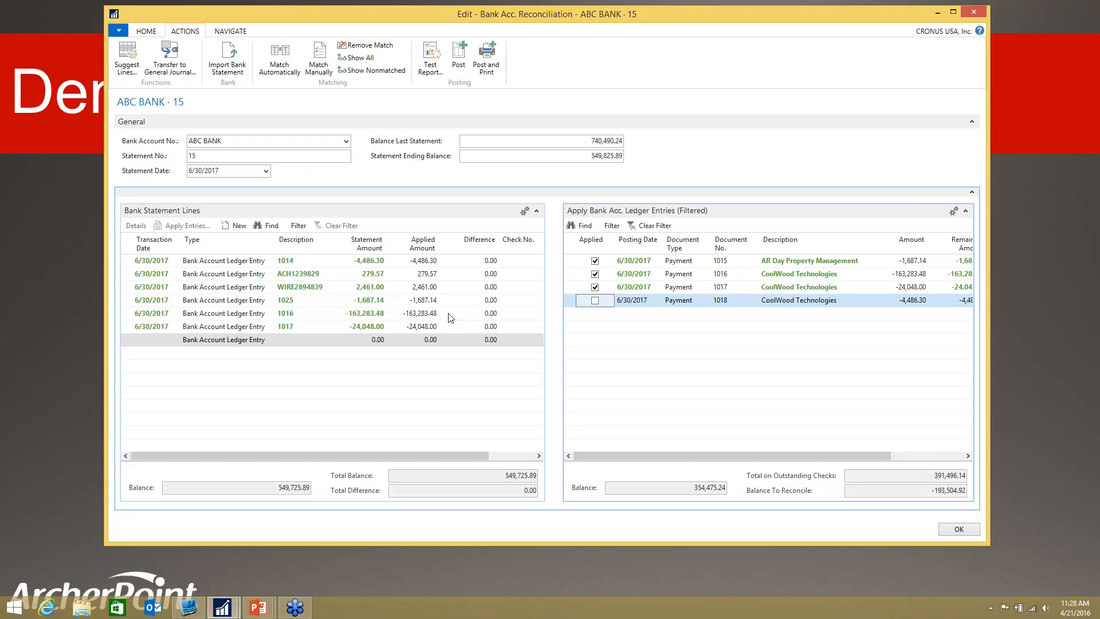
# Step: Extend the ledger entries' posting date filter to include all dates up to 06/30/17
pyautogui.click(349, 326)
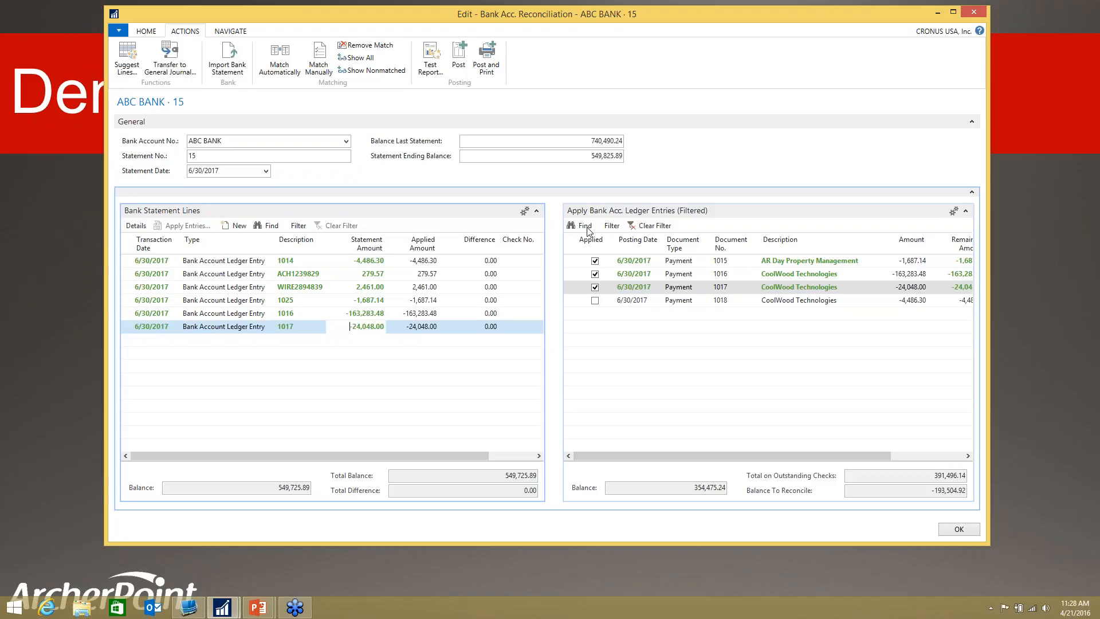
pyautogui.click(611, 225)
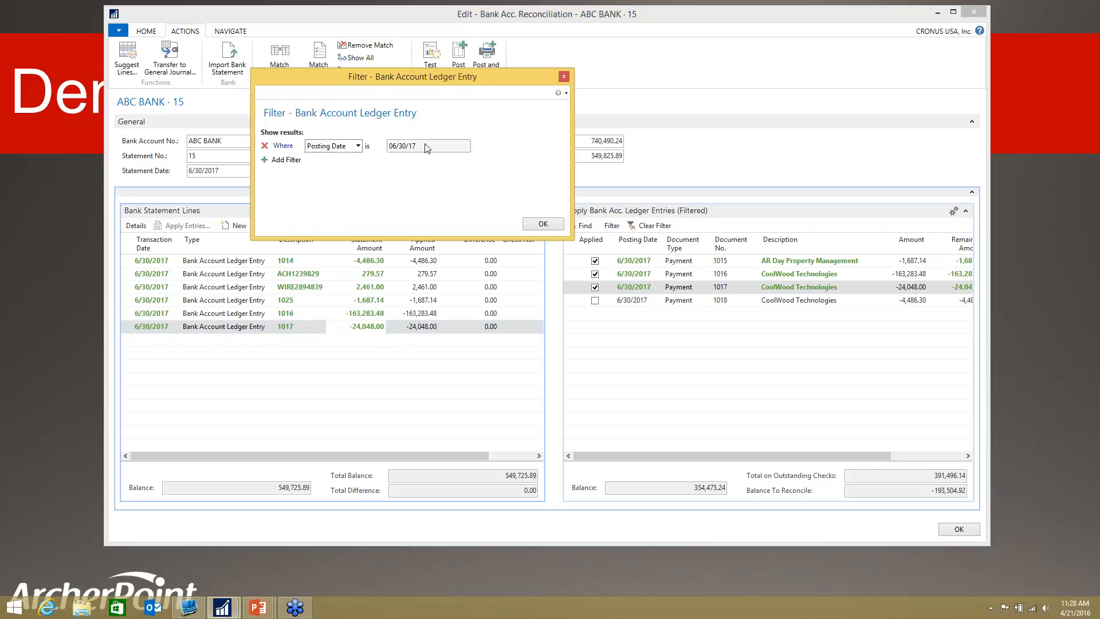
pyautogui.click(391, 146)
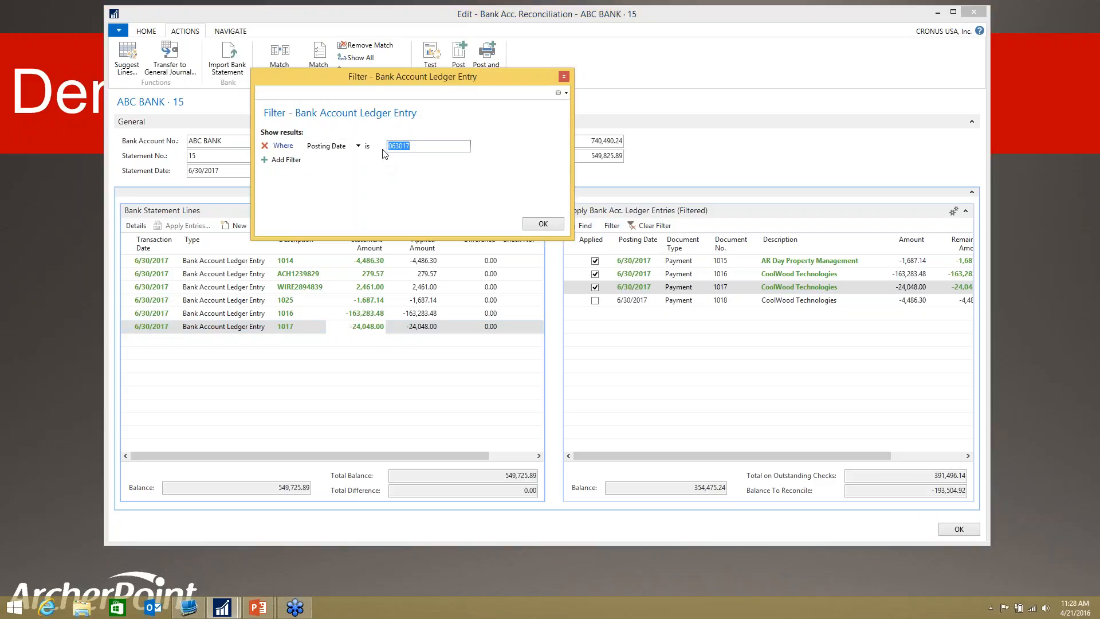
pyautogui.click(390, 147)
pyautogui.click(544, 224)
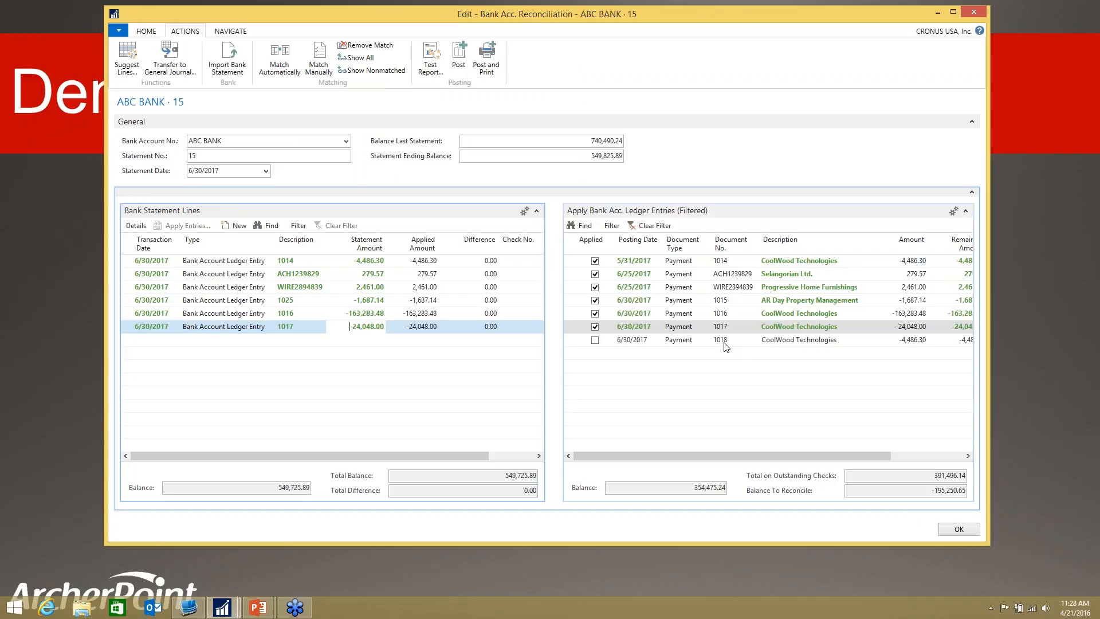
# Step: Compare the last statement balance and statement ending balance with the total balance of the bank statement lines
pyautogui.click(515, 142)
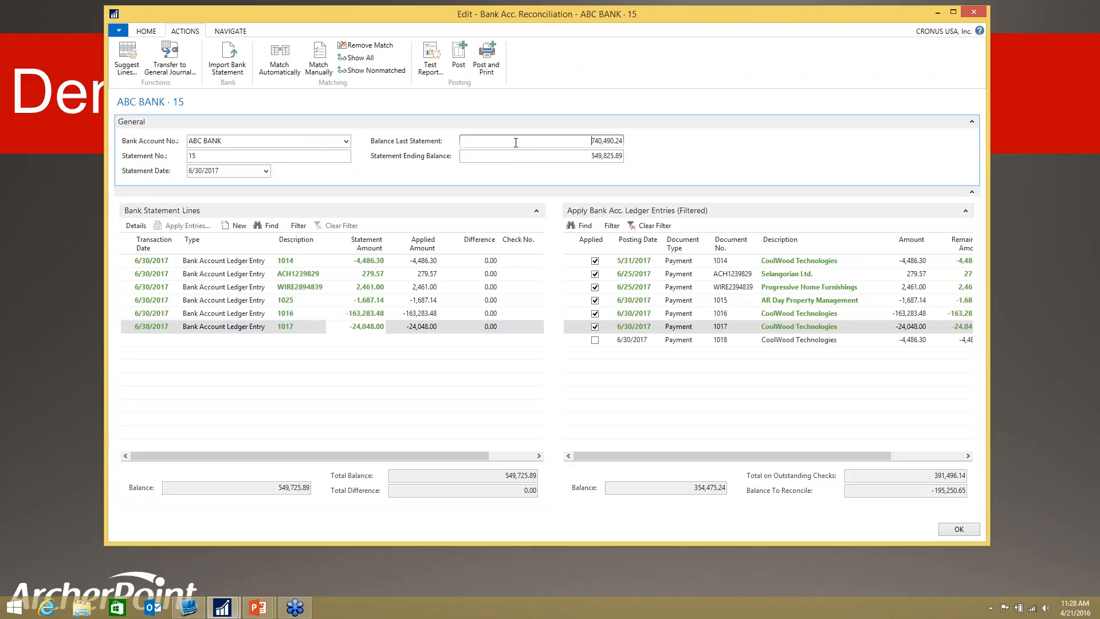
pyautogui.doubleClick(515, 142)
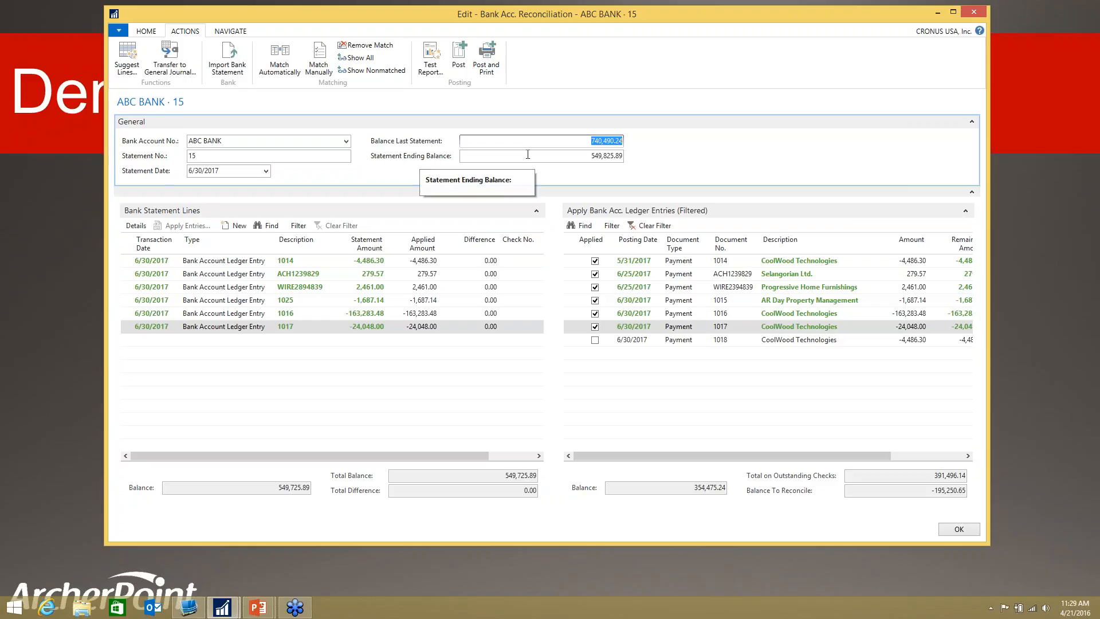
pyautogui.click(572, 155)
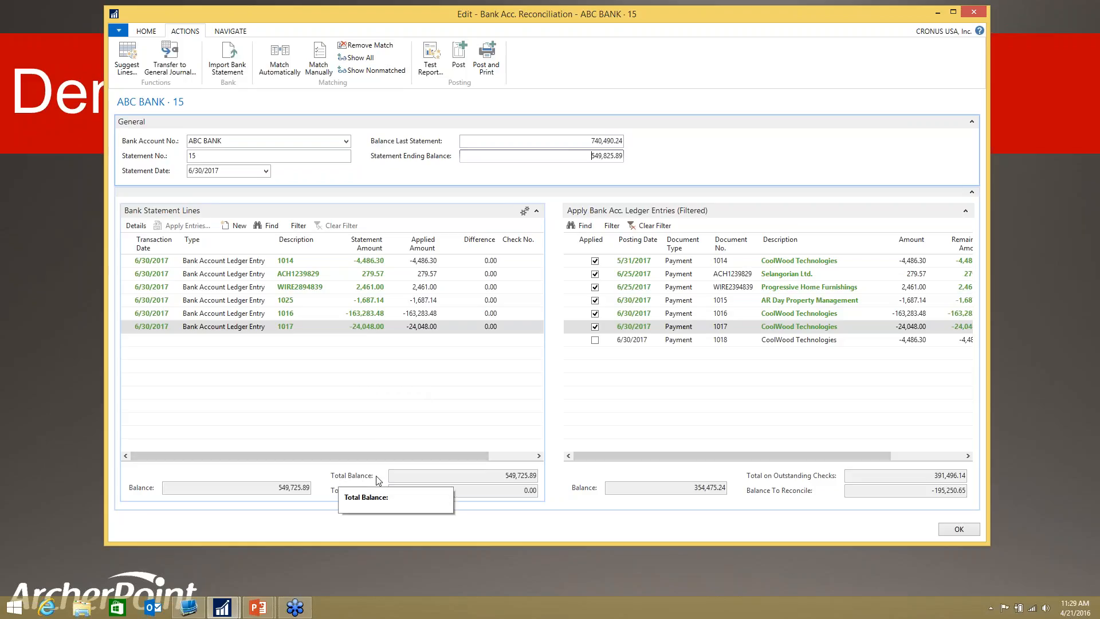
pyautogui.click(402, 476)
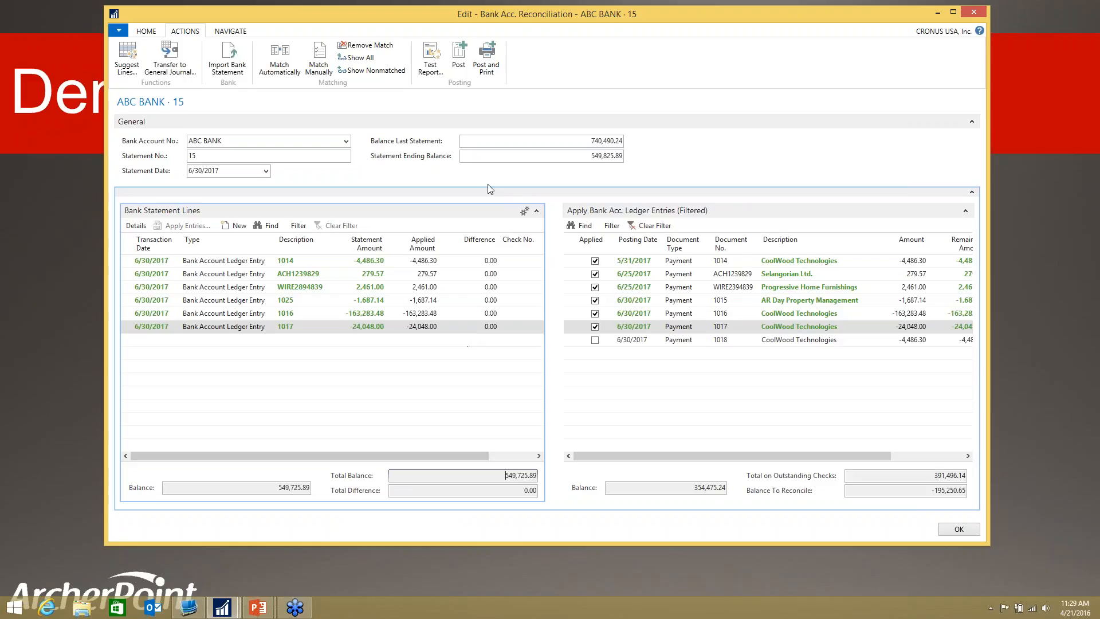
# Step: Preview the test report for ABC BANK statement 15, review it for warnings, and close the preview
pyautogui.click(434, 69)
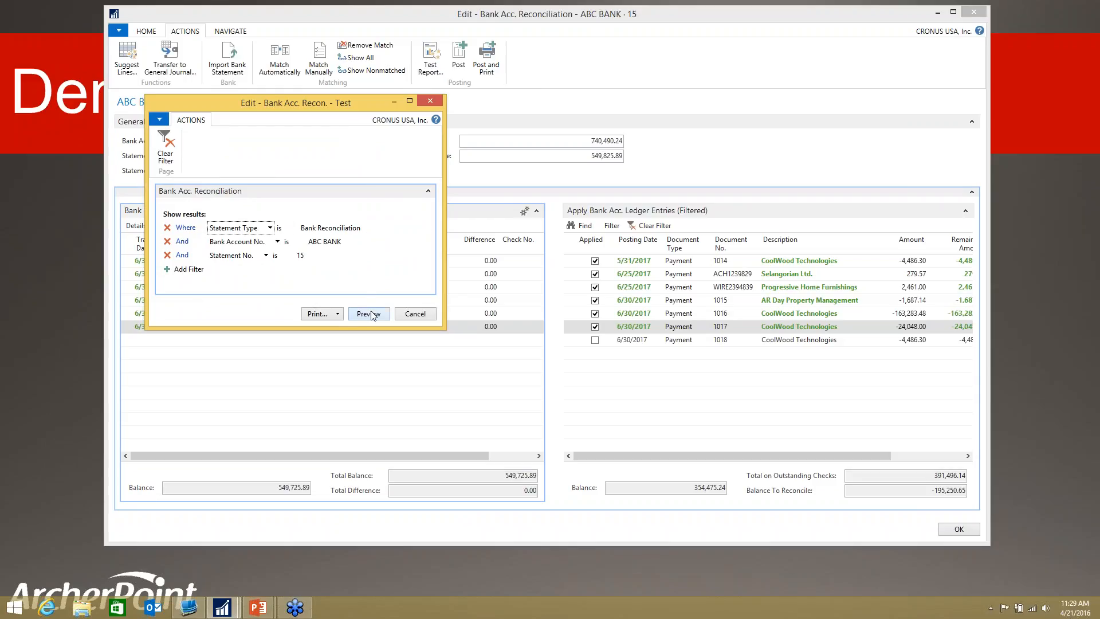
pyautogui.click(370, 314)
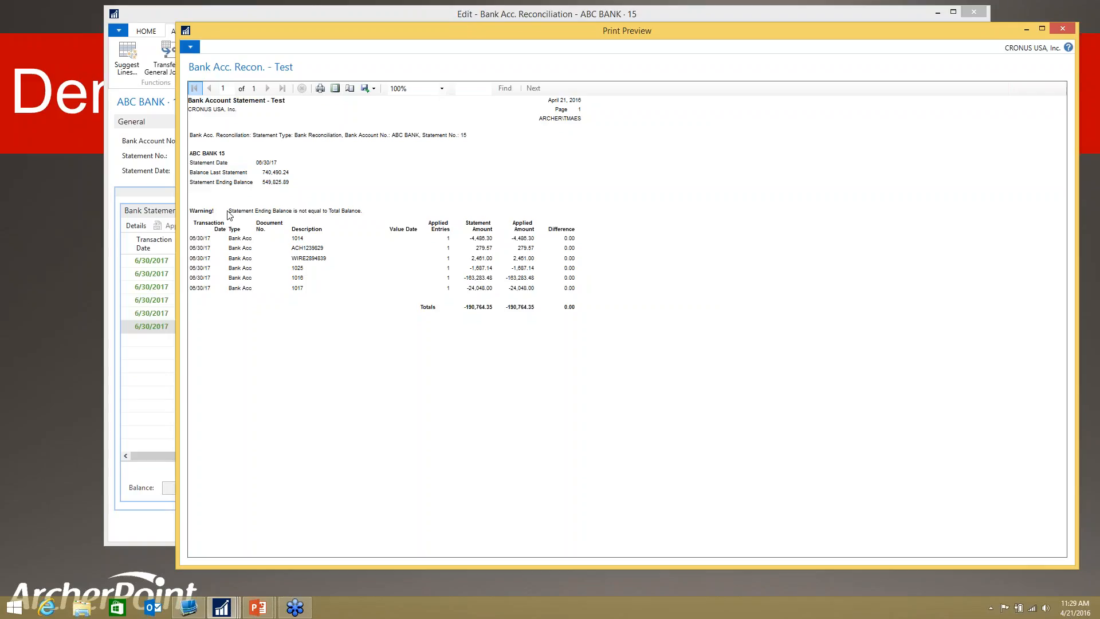
pyautogui.click(441, 89)
pyautogui.click(440, 90)
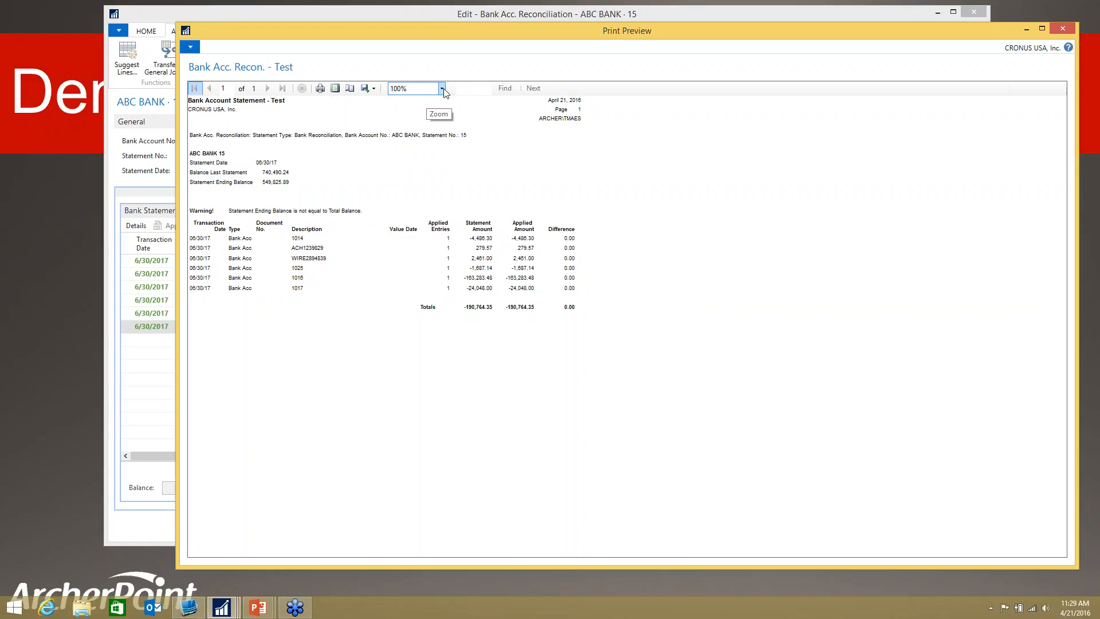
pyautogui.click(419, 90)
pyautogui.click(383, 92)
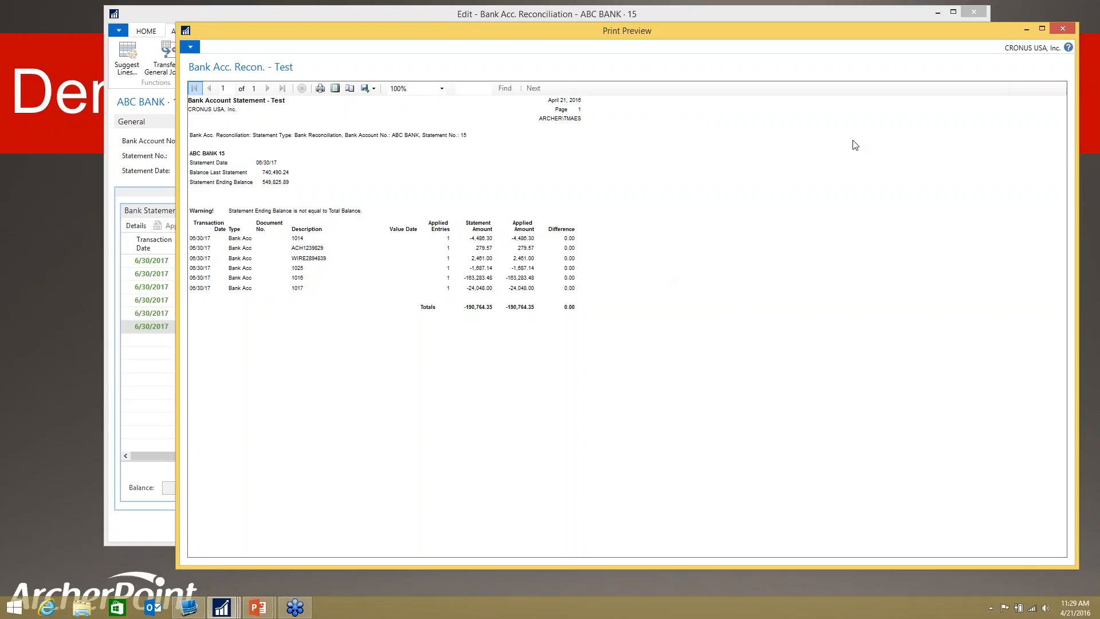
pyautogui.click(1061, 29)
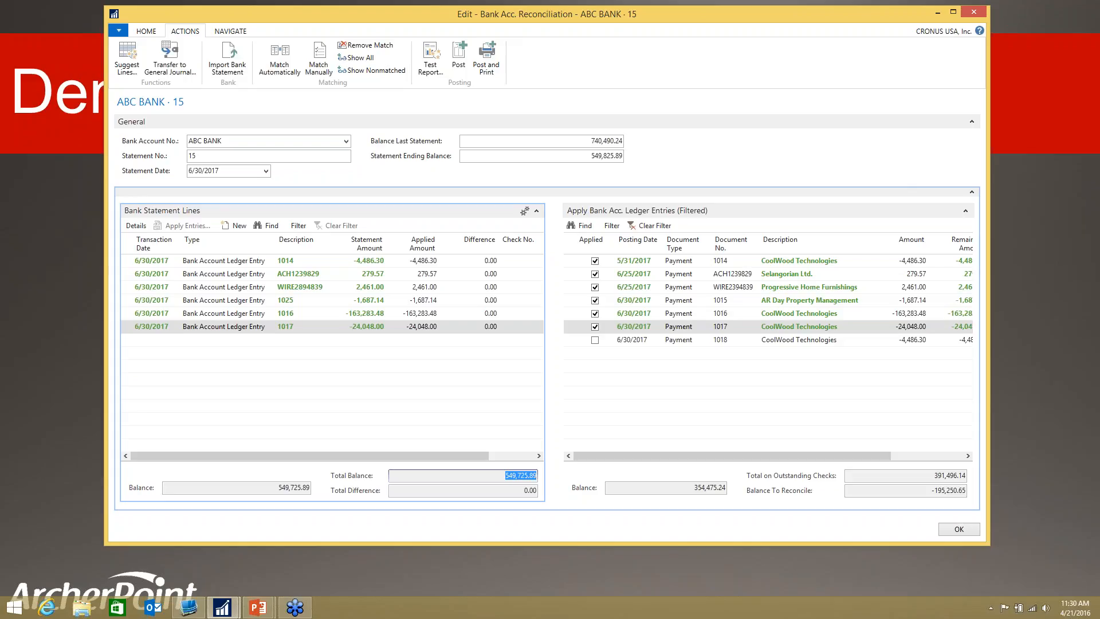
# Step: Add a new bank statement line below line 1017 with the transaction date 6/30/2017
pyautogui.press('super+c')
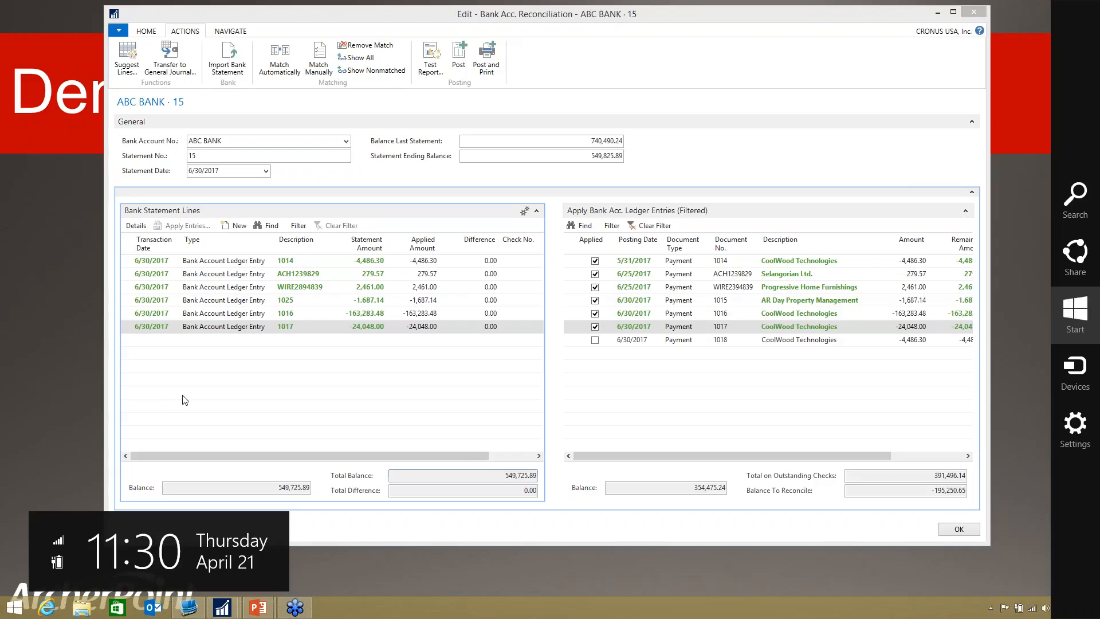
pyautogui.click(147, 337)
pyautogui.click(149, 341)
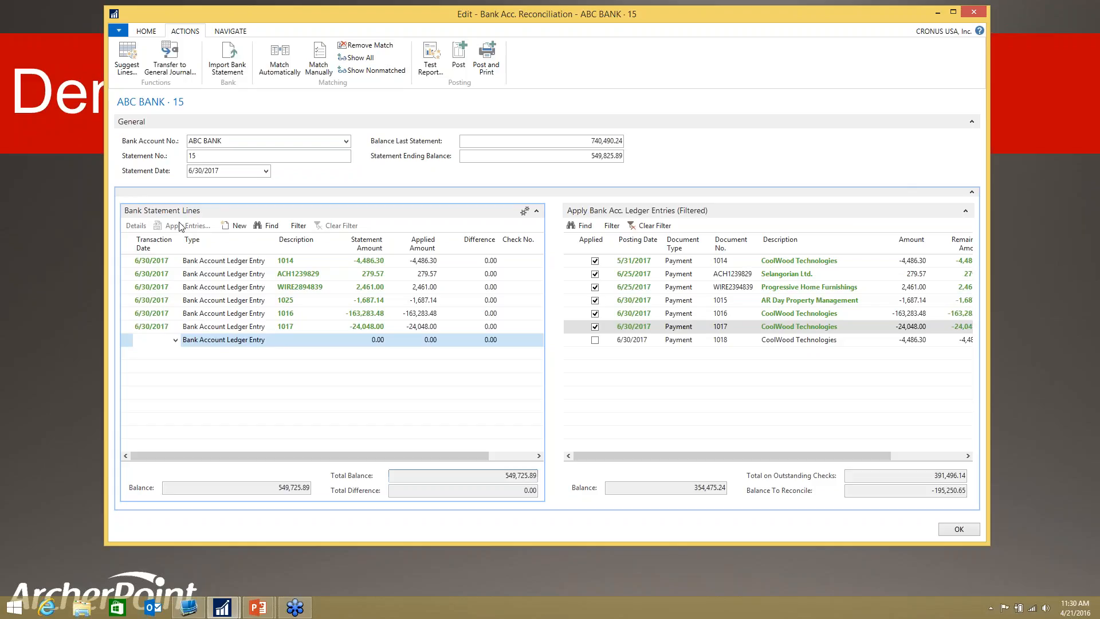
pyautogui.write('-63-')
pyautogui.press('BackSpace')
pyautogui.press('BackSpace')
pyautogui.press('BackSpace')
pyautogui.press('BackSpace')
pyautogui.write('0630')
pyautogui.press('Tab')
pyautogui.press('Tab')
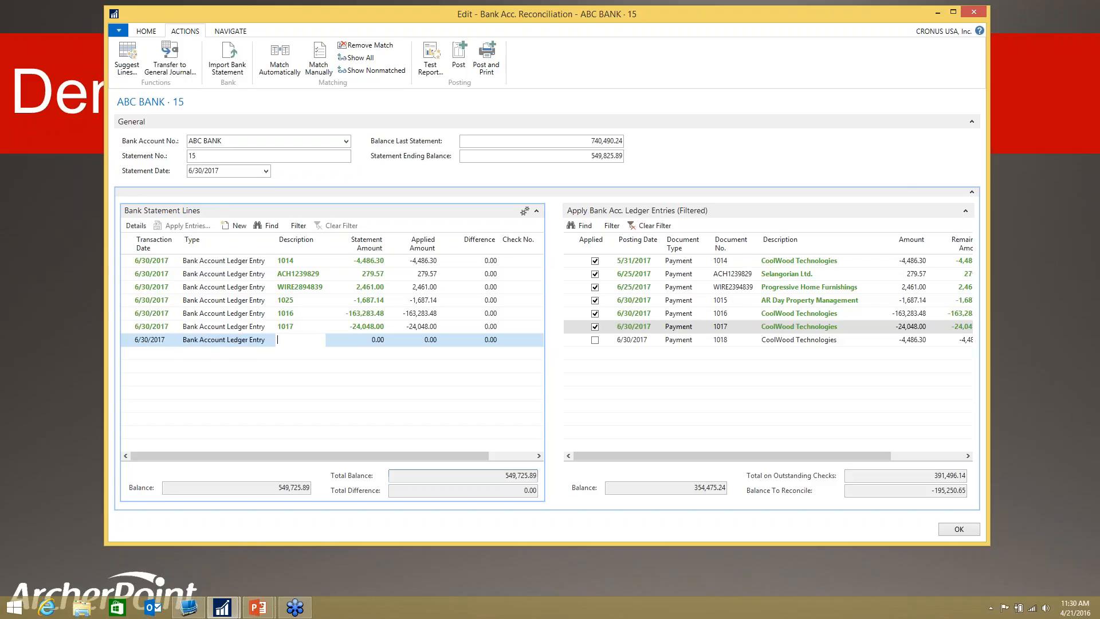
# Step: Describe the new statement line as "Interest Earned" and set its statement amount to 100
pyautogui.write('Interest Earned')
pyautogui.press('Tab')
pyautogui.write('100')
pyautogui.press('Tab')
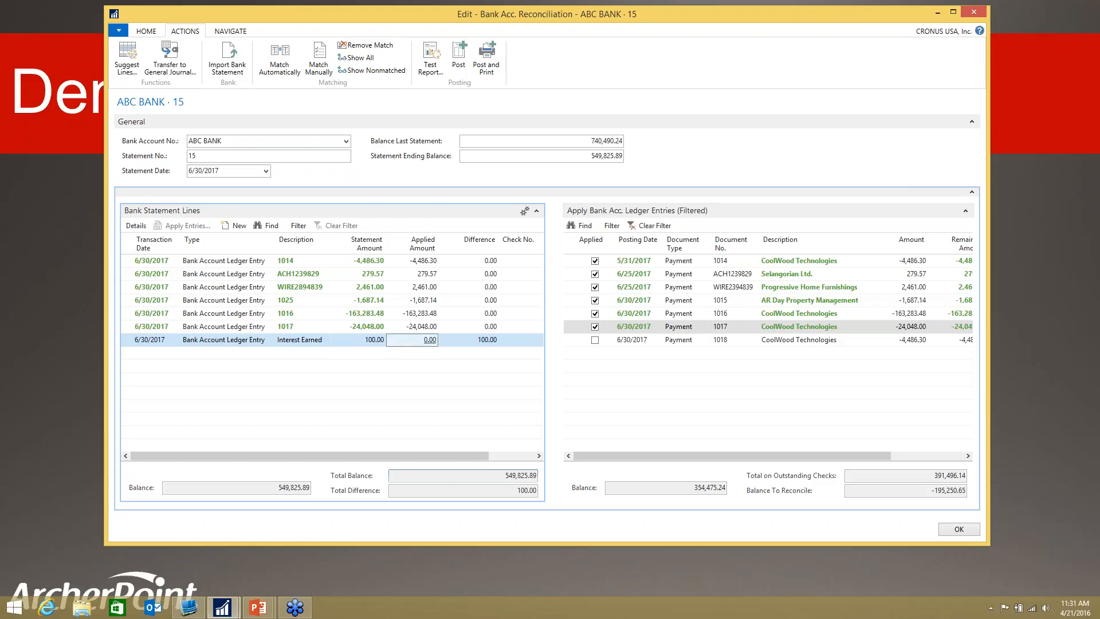
pyautogui.press('Tab')
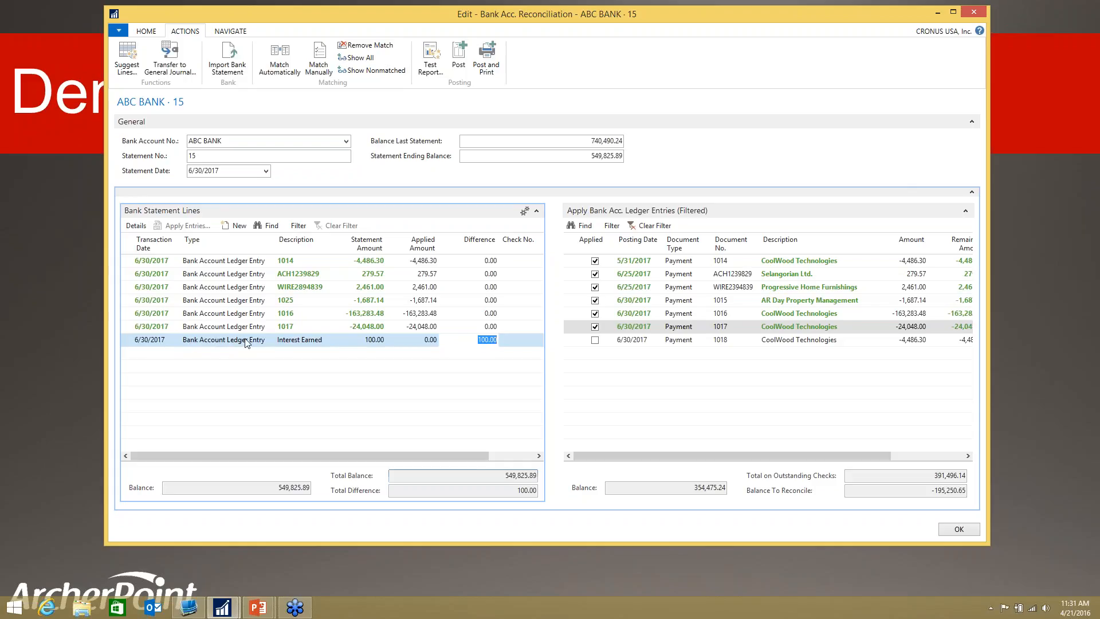
# Step: Transfer the Interest Earned line to the general journal using the GENERAL template and DEFAULT batch
pyautogui.click(130, 340)
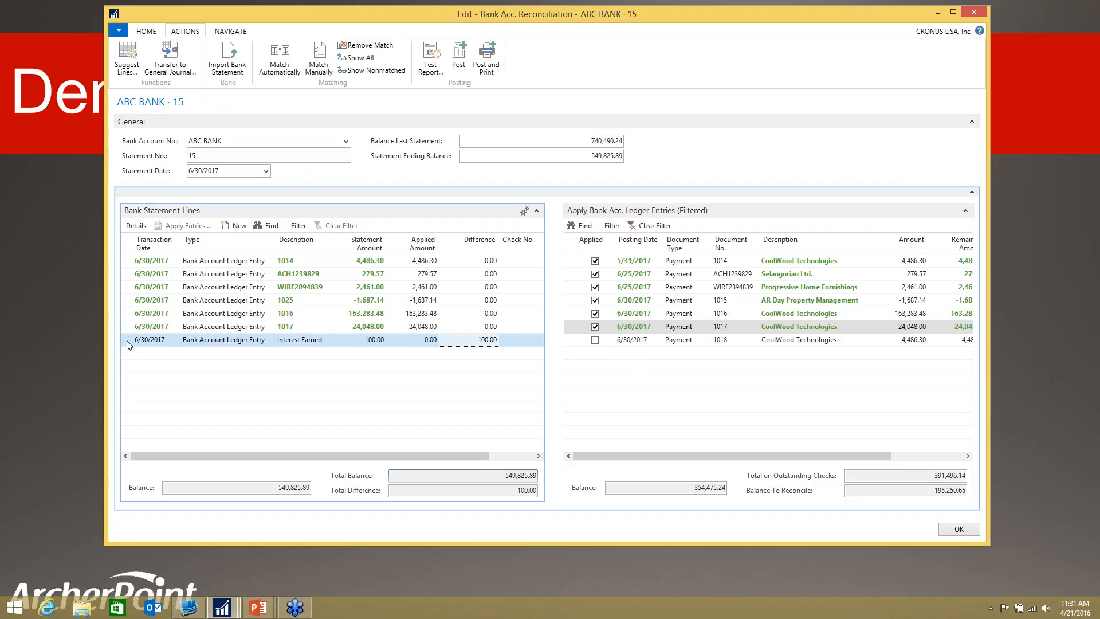
pyautogui.click(182, 65)
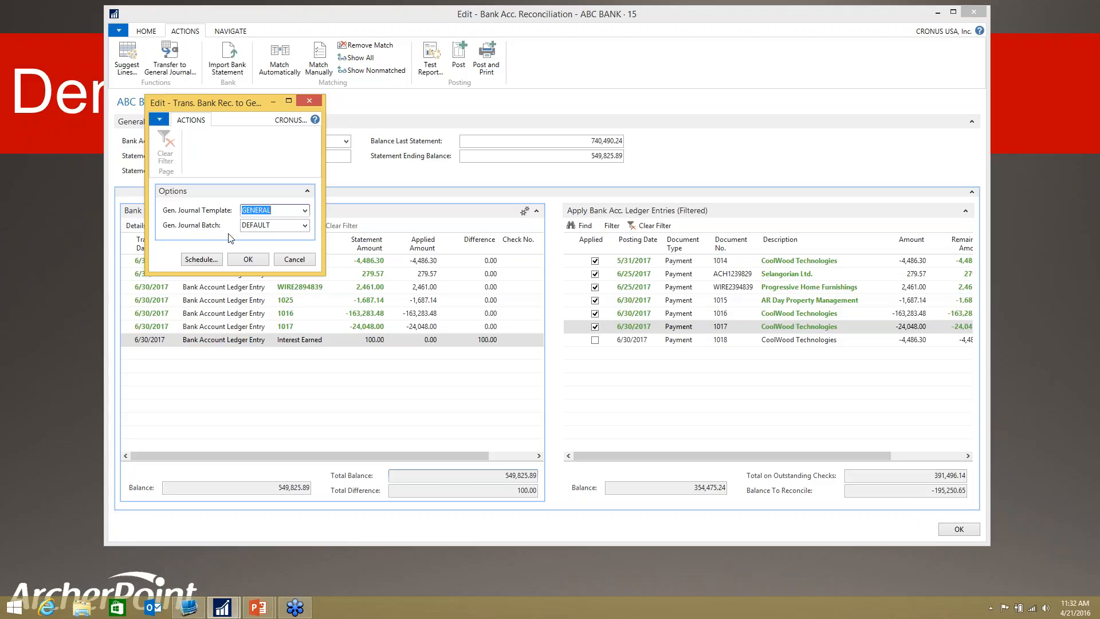
pyautogui.click(305, 225)
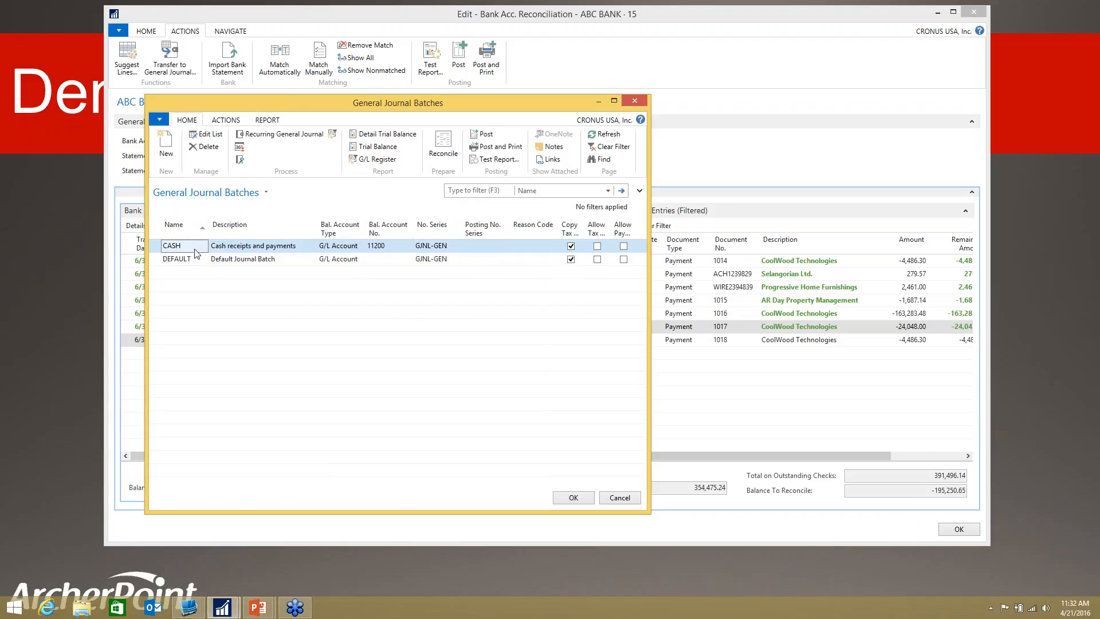
pyautogui.click(176, 261)
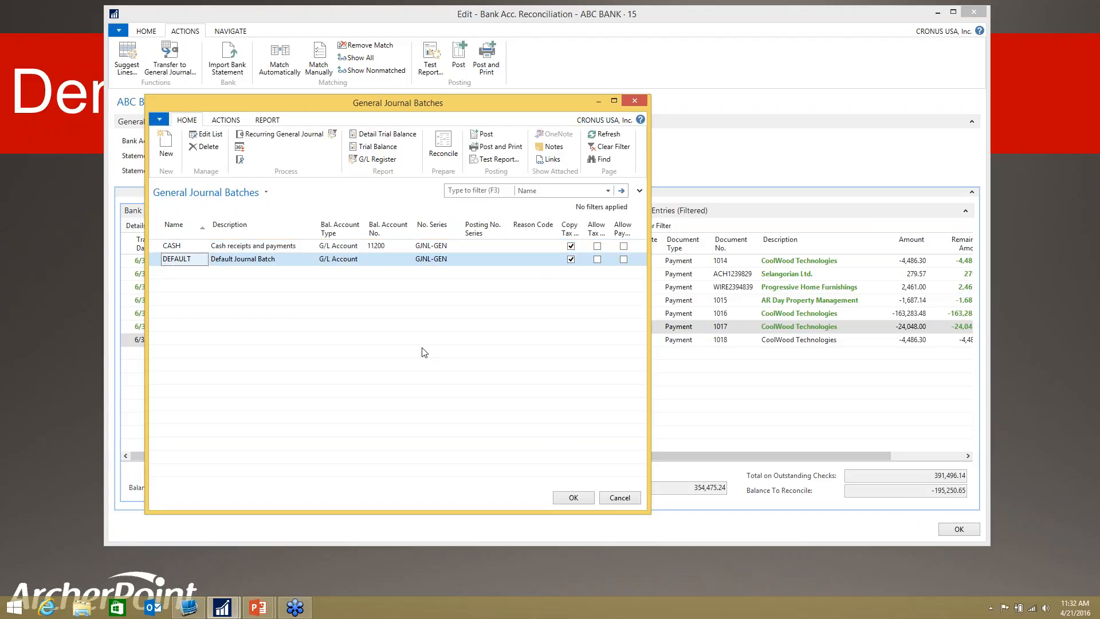
pyautogui.click(573, 497)
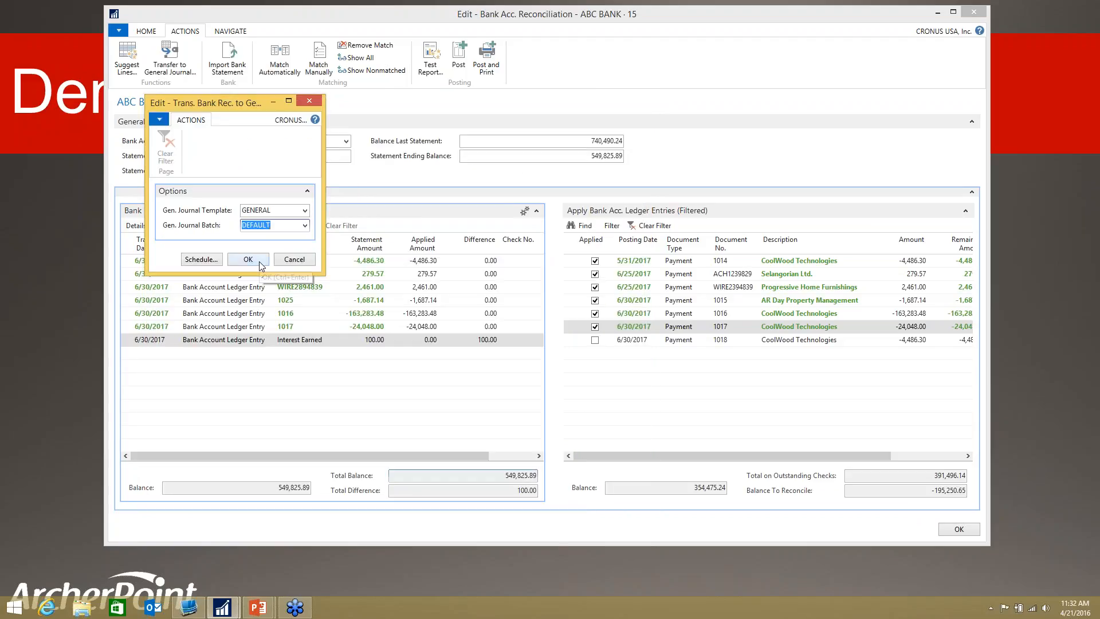
pyautogui.click(259, 261)
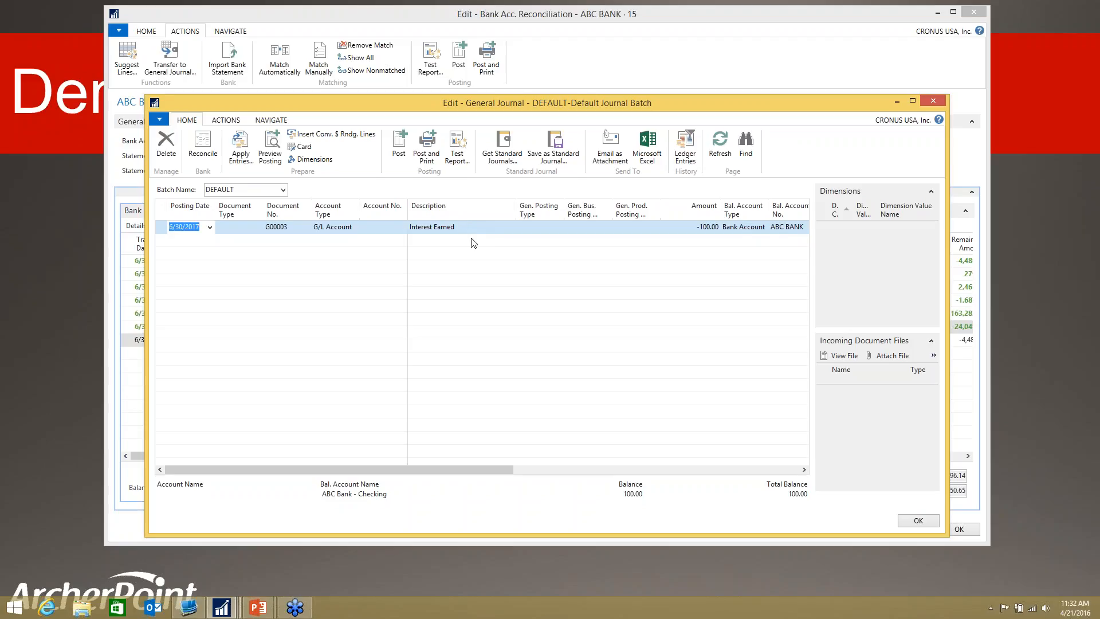
# Step: Assign G/L account 70100, Interest on Bank Balances, to the Interest Earned journal line
pyautogui.click(390, 227)
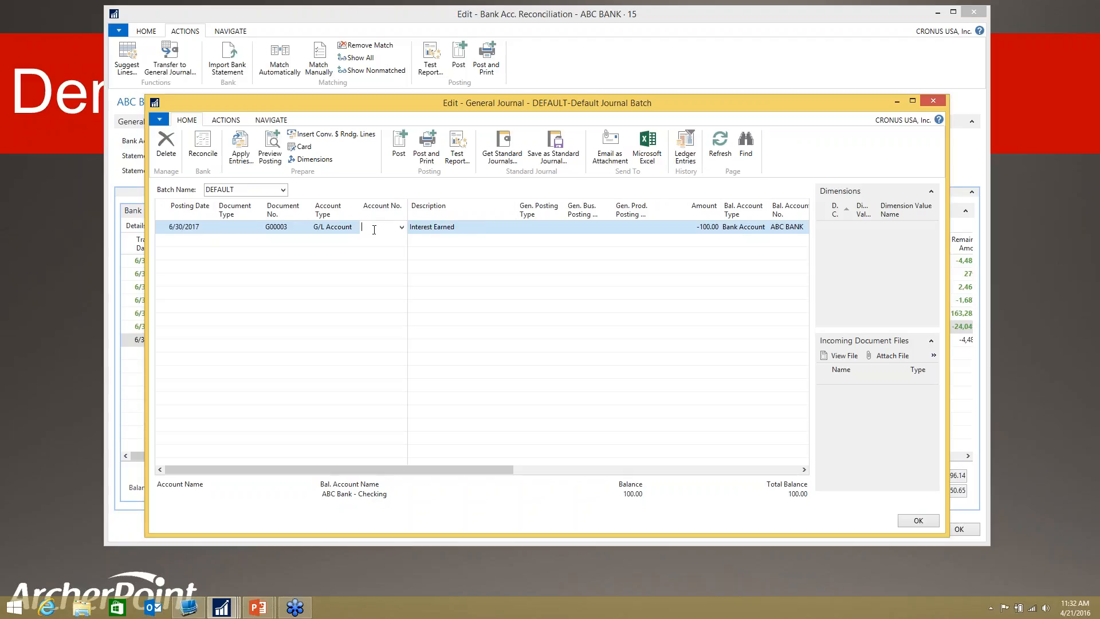
pyautogui.click(402, 227)
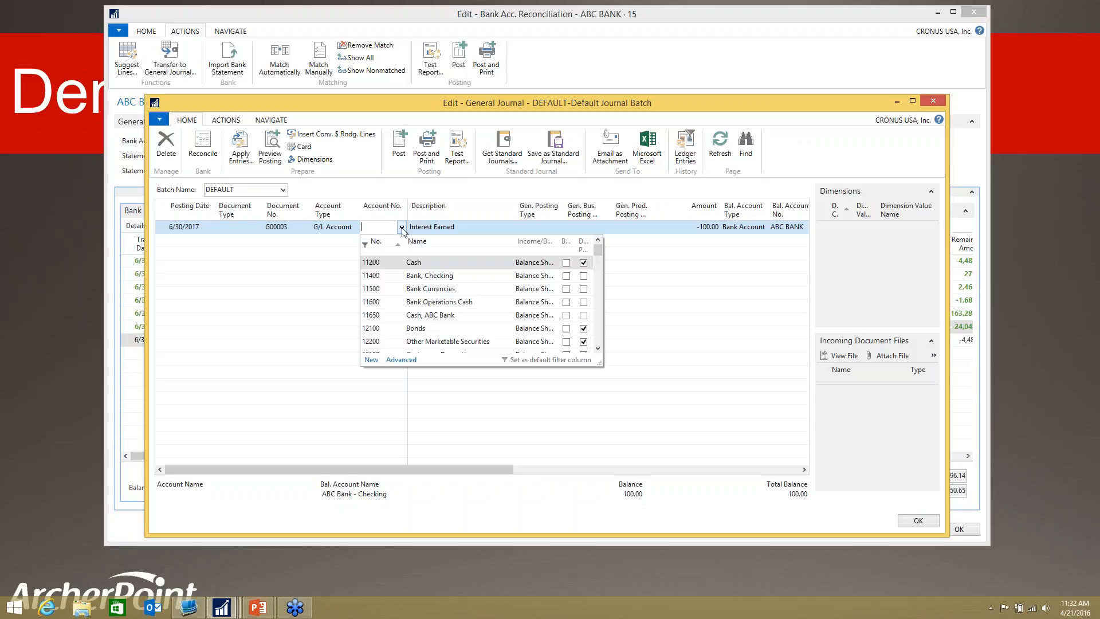
pyautogui.write('interestr')
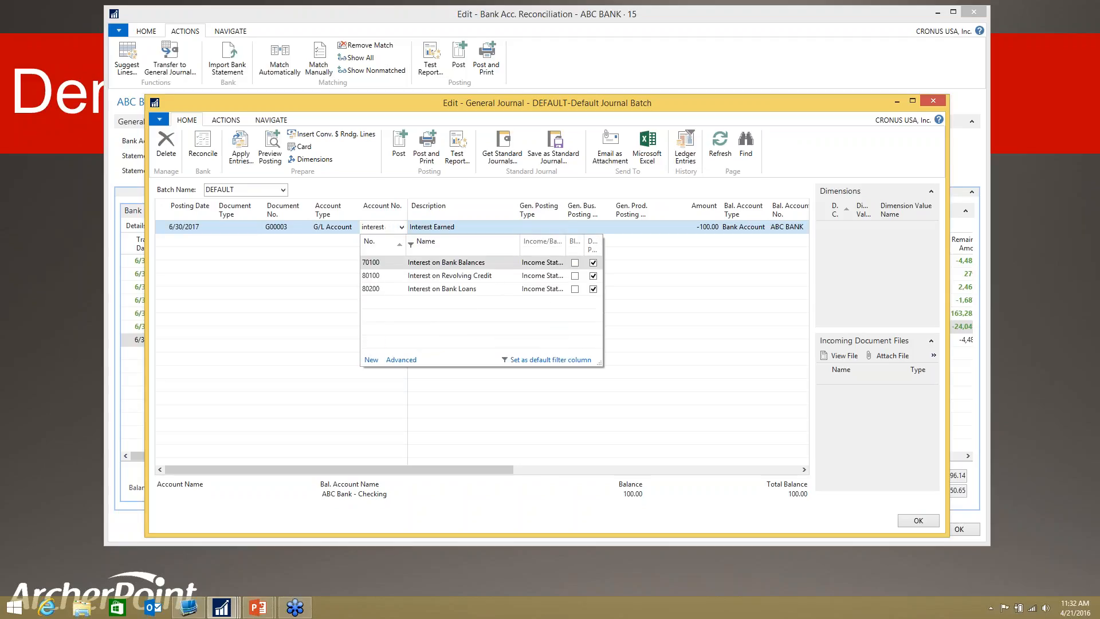
pyautogui.click(430, 265)
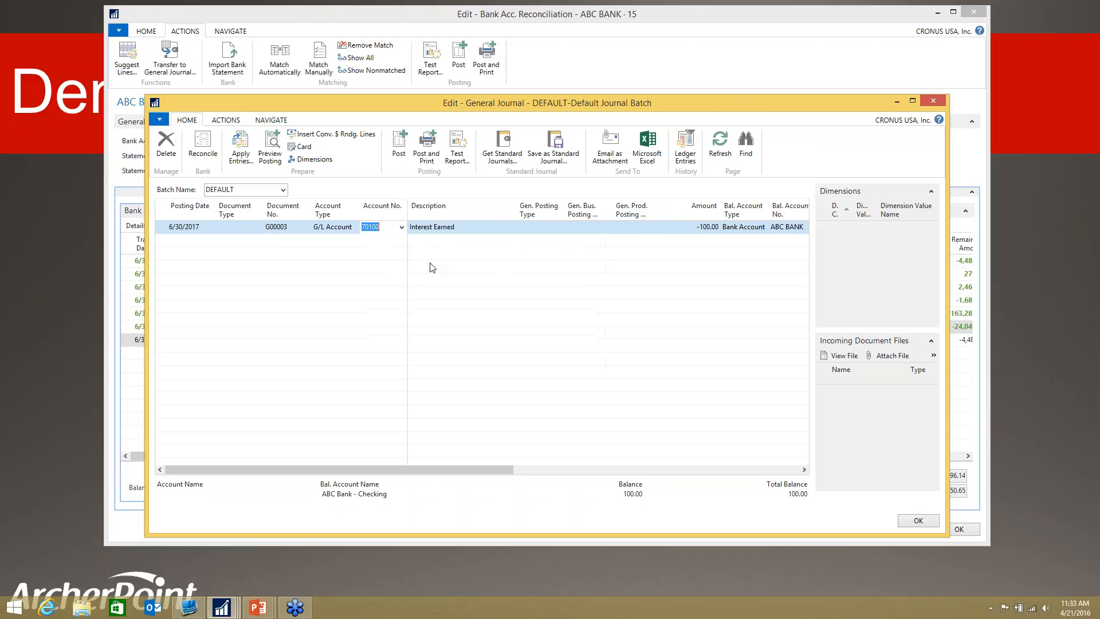
pyautogui.press('Tab')
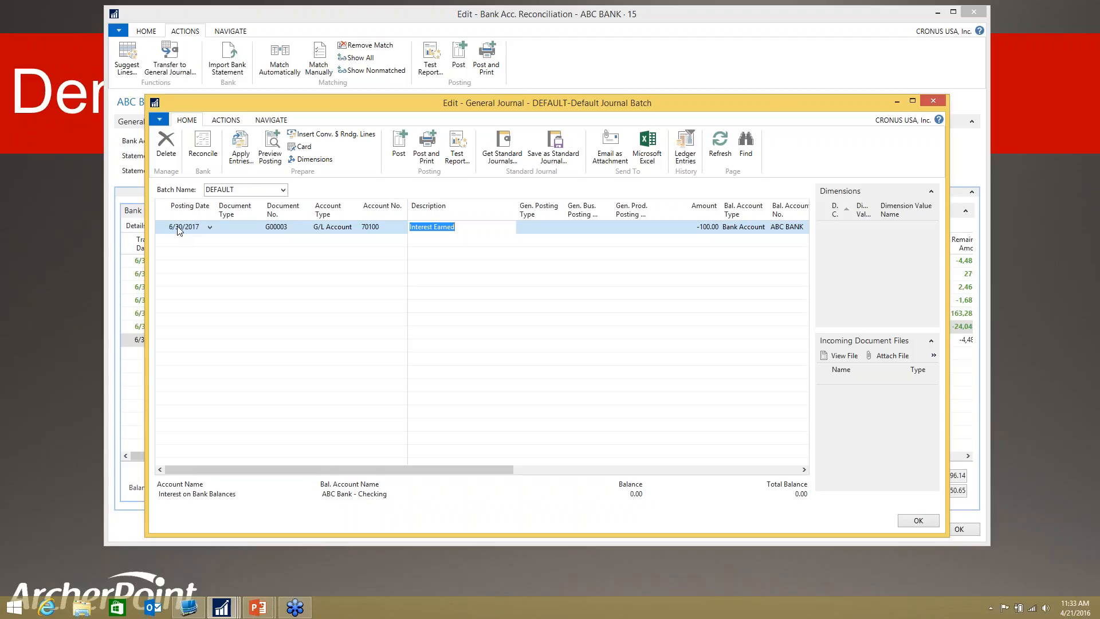
# Step: Post the Interest Earned journal line and close the general journal
pyautogui.click(401, 152)
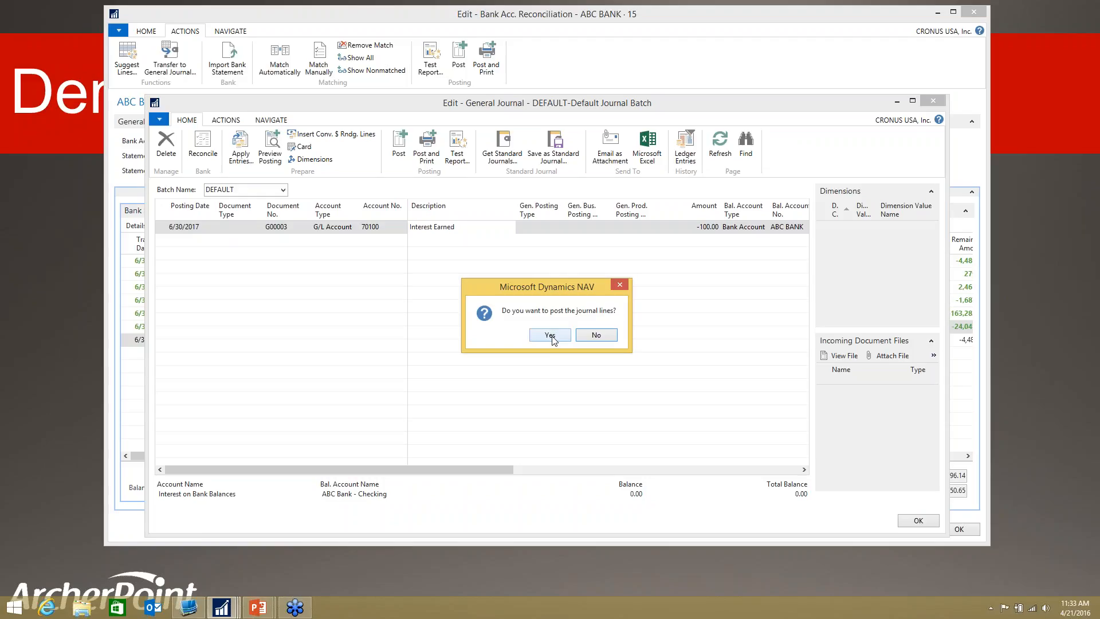
pyautogui.click(551, 337)
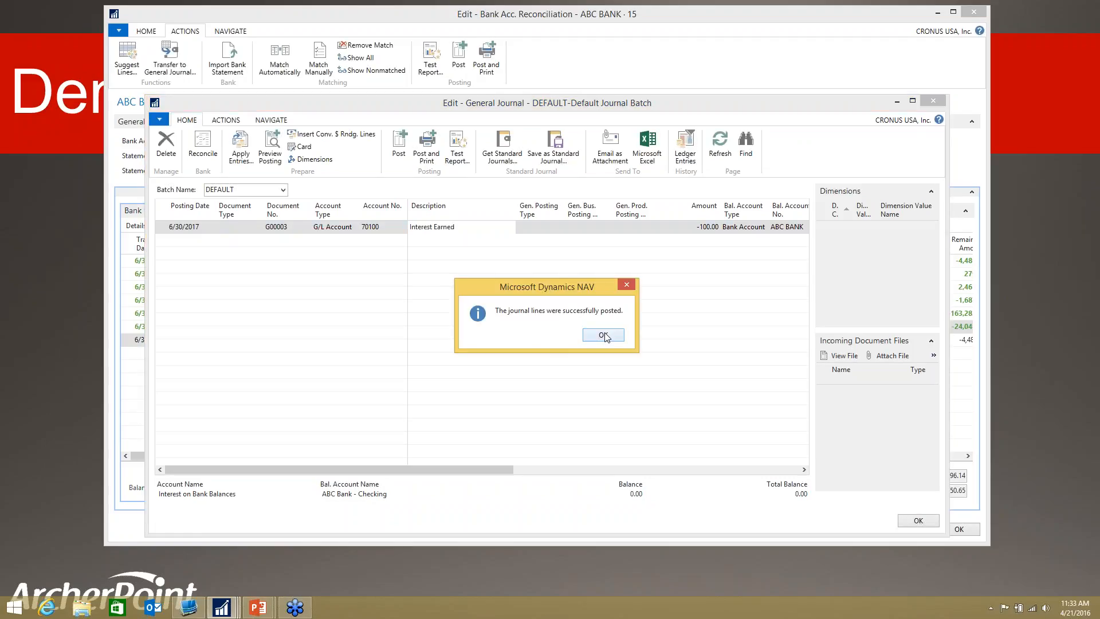
pyautogui.click(605, 336)
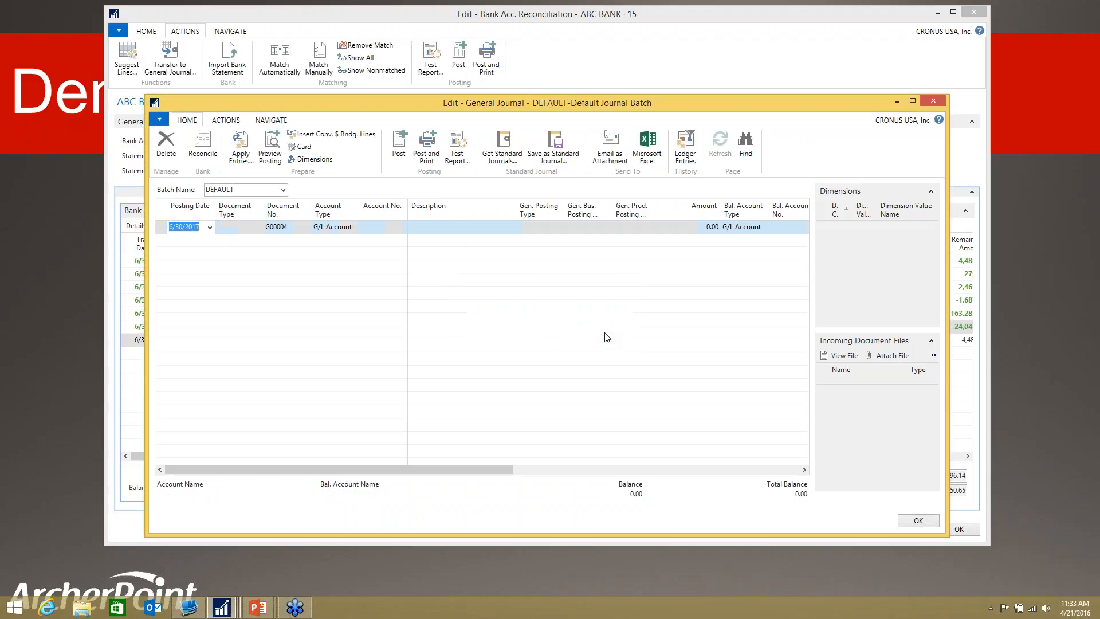
pyautogui.click(933, 101)
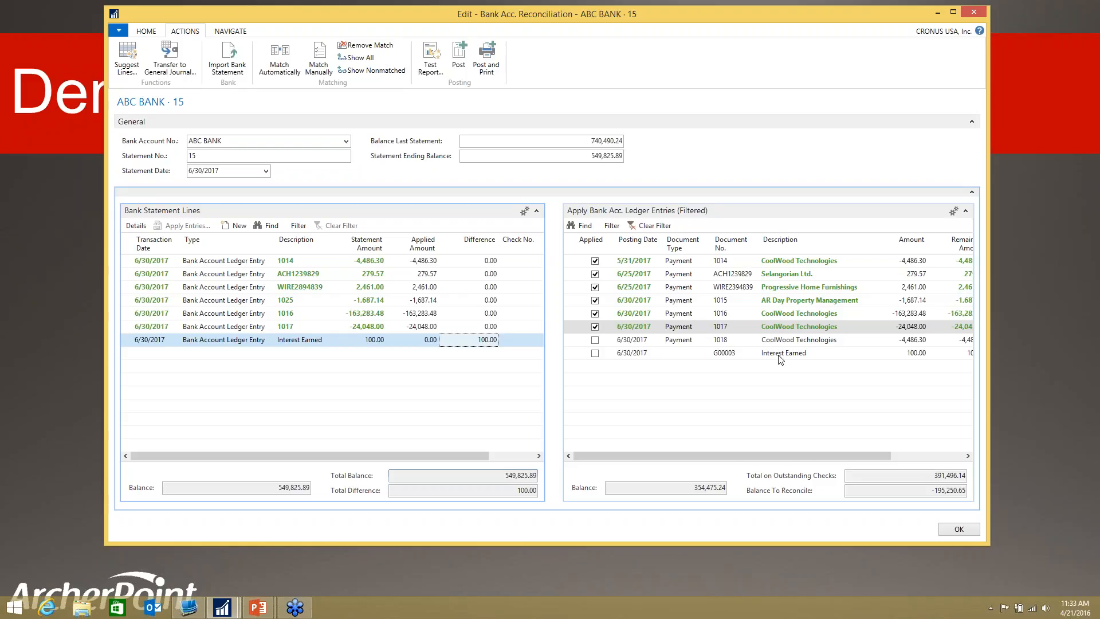
# Step: Manually match the Interest Earned statement line to the Interest Earned ledger entry dated 6/30/2017
pyautogui.click(747, 356)
pyautogui.press('super+c')
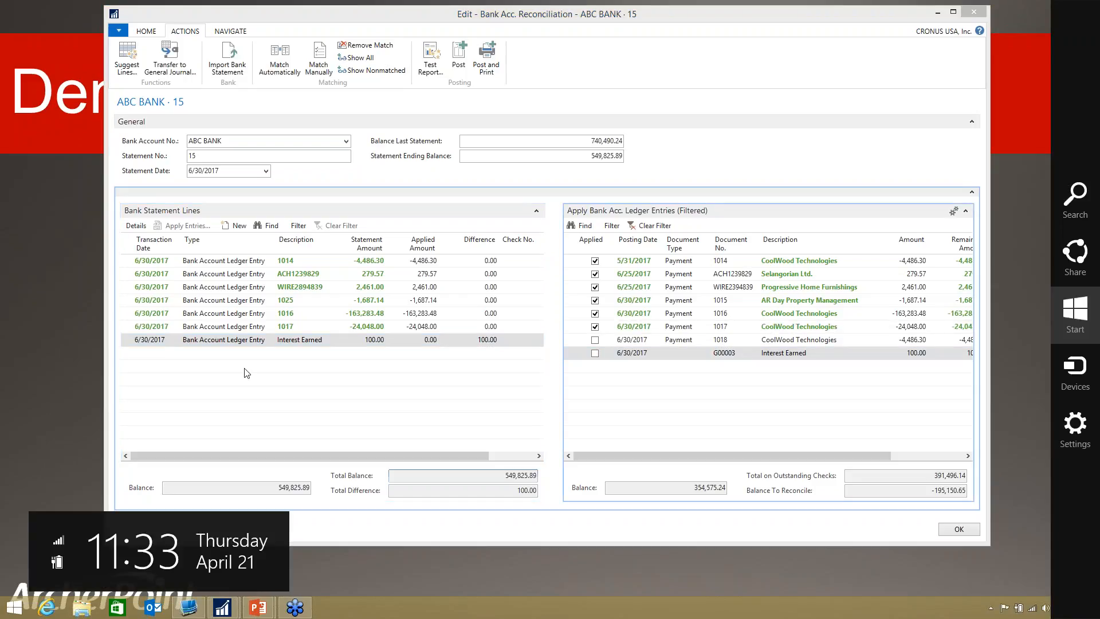
pyautogui.click(282, 339)
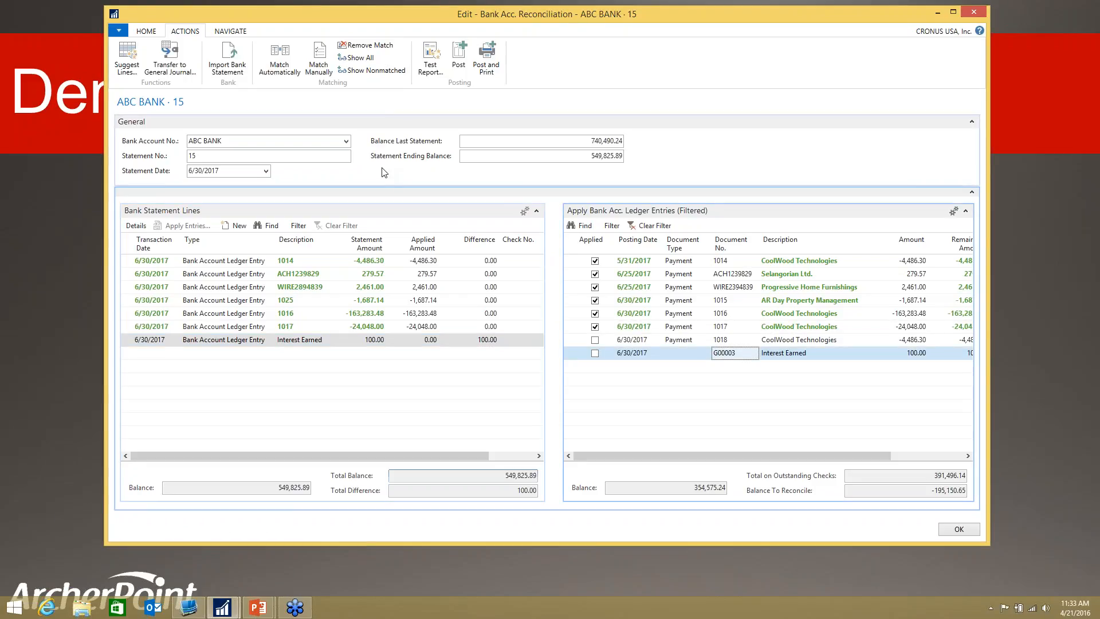
pyautogui.click(324, 68)
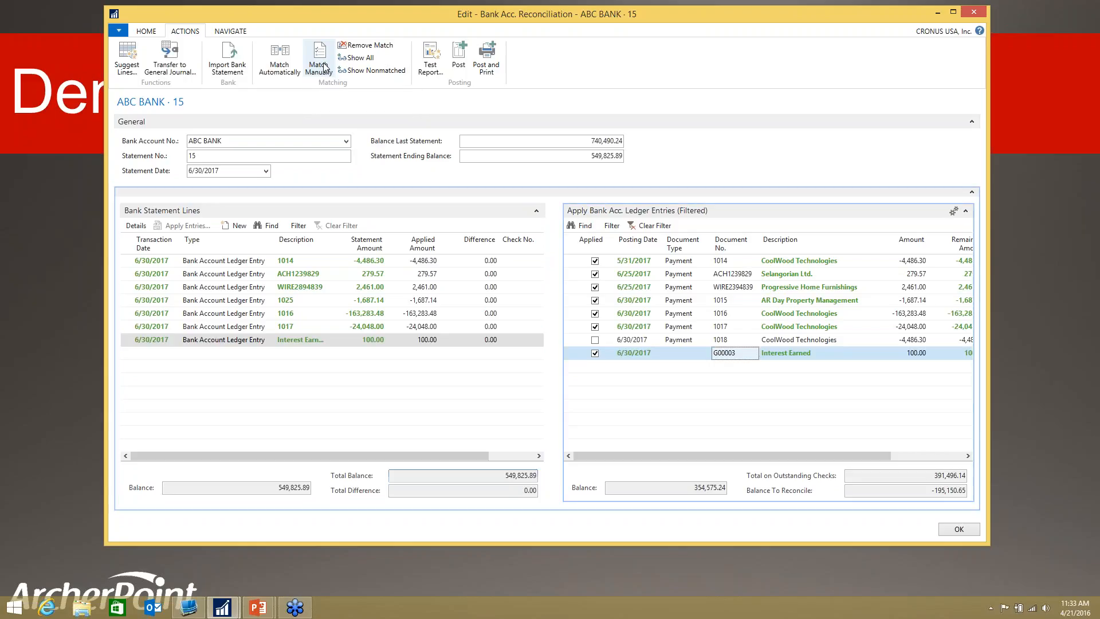
# Step: Check the statement ending balance against the total balance of the bank statement lines
pyautogui.click(537, 156)
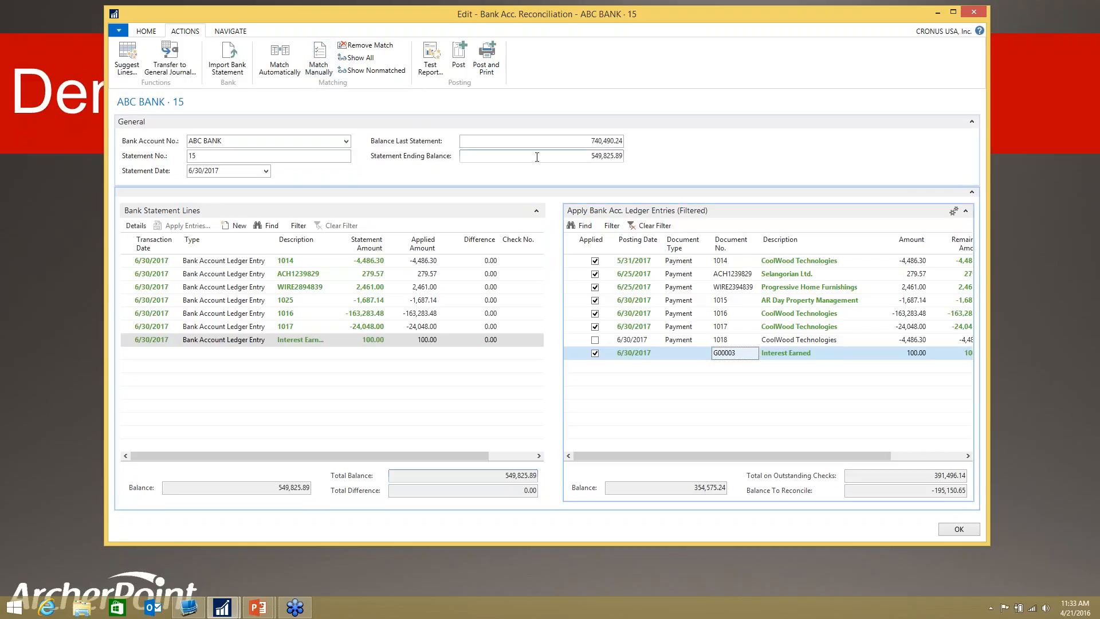
pyautogui.doubleClick(537, 156)
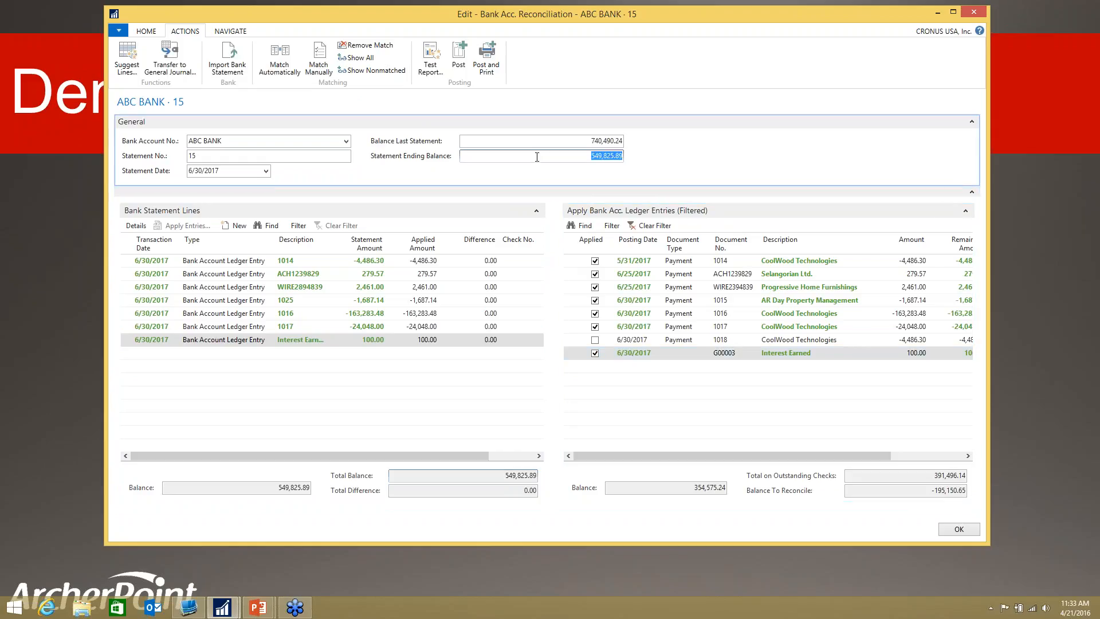
pyautogui.click(583, 155)
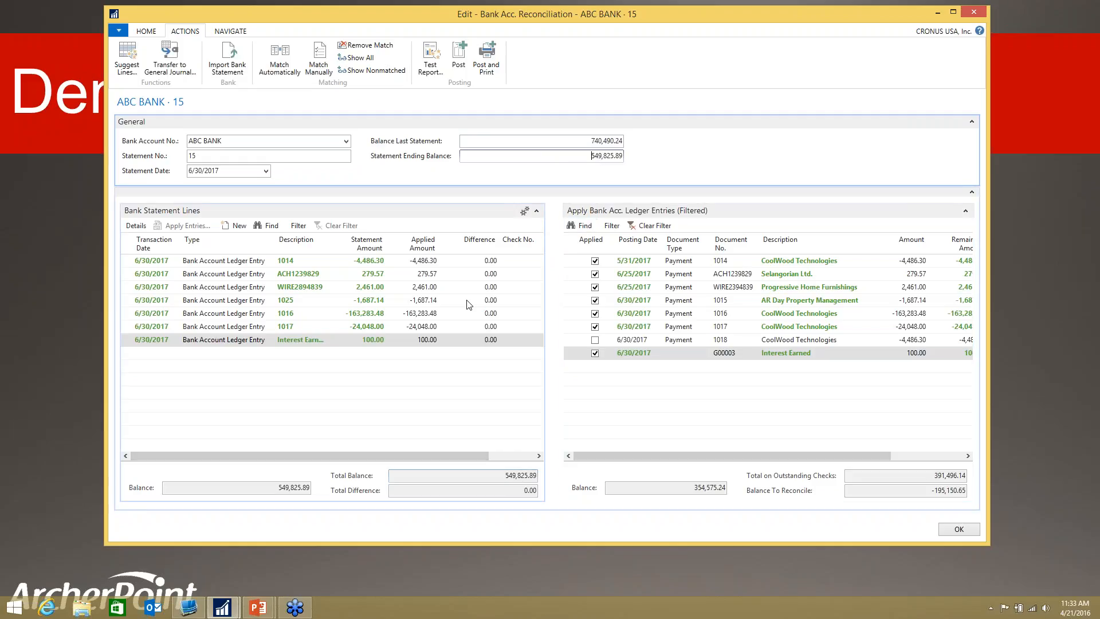
# Step: Preview the reconciliation test report for ABC BANK statement 15, review its totals and close the preview
pyautogui.click(429, 70)
pyautogui.click(376, 313)
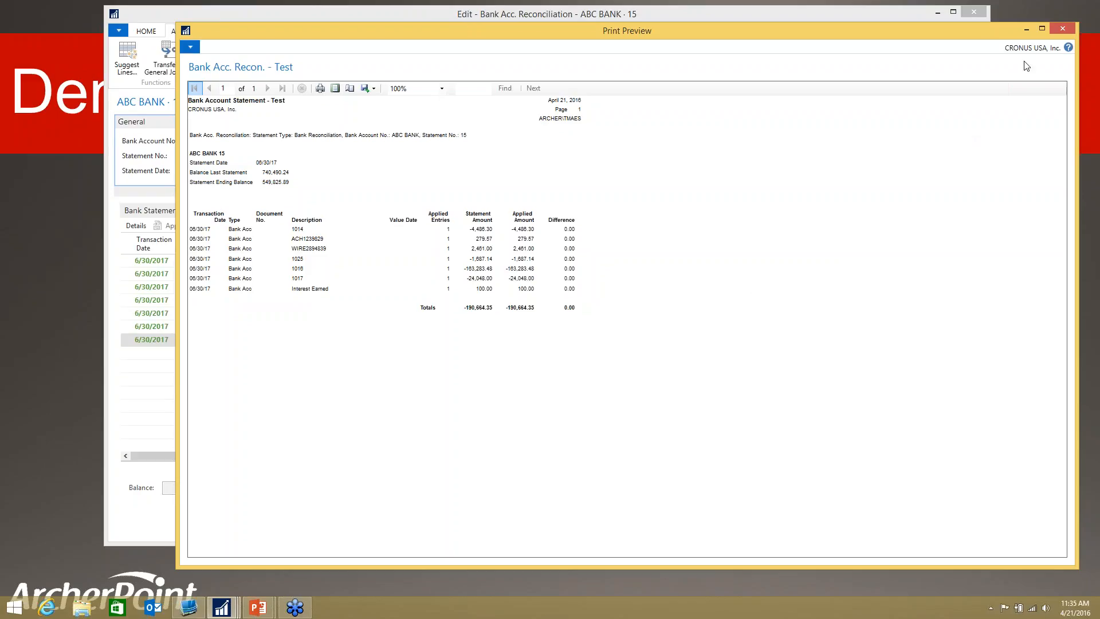
pyautogui.click(1059, 27)
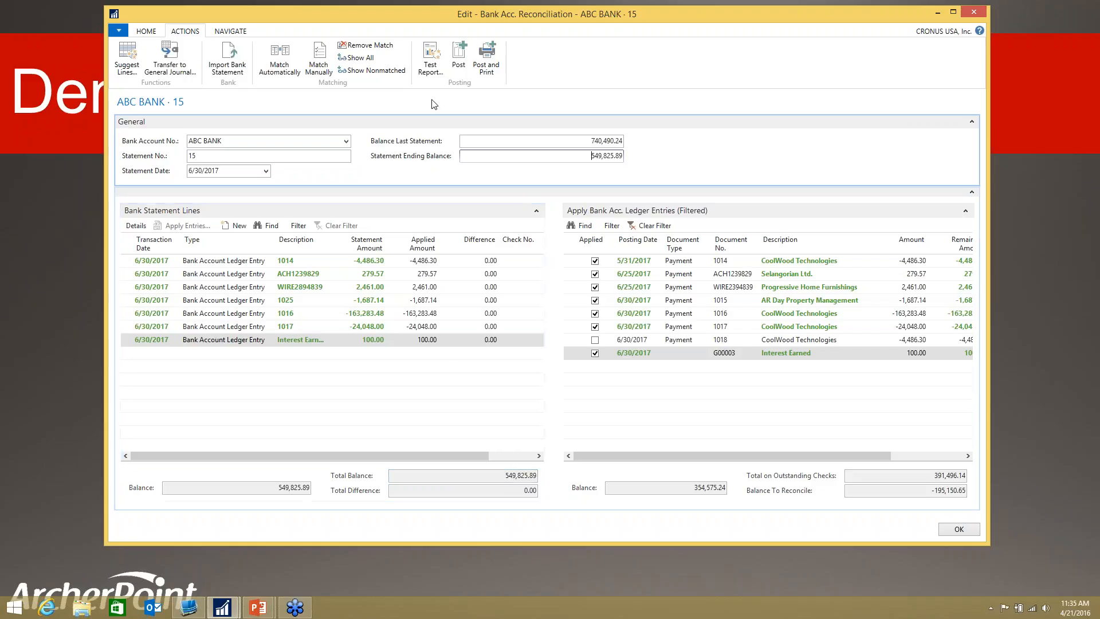
# Step: Post the bank account reconciliation for ABC BANK statement 15
pyautogui.click(460, 56)
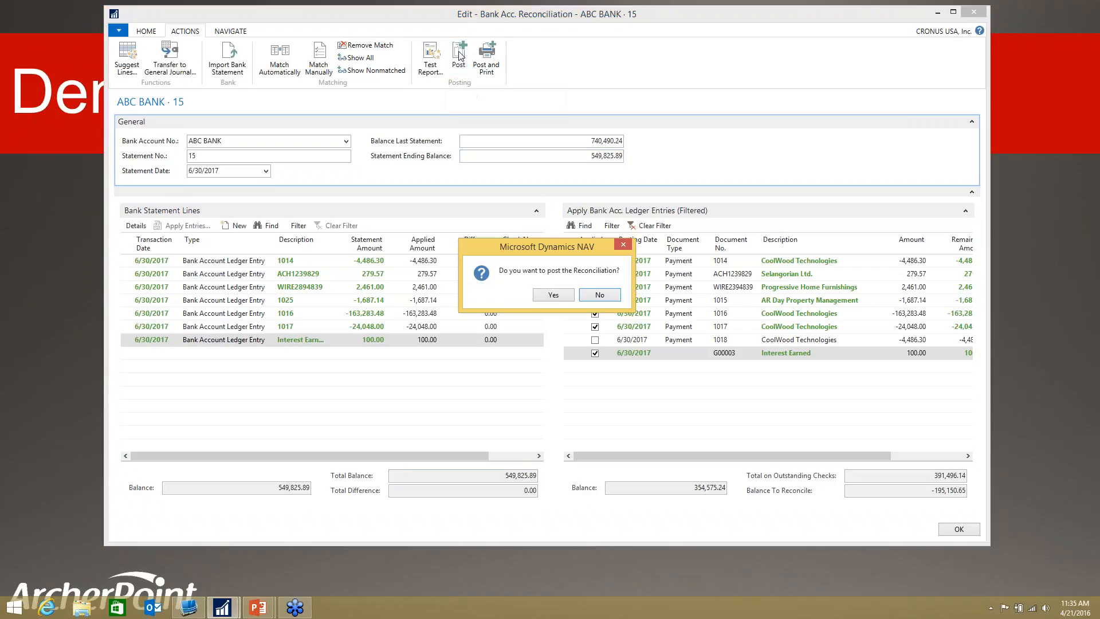
pyautogui.click(561, 296)
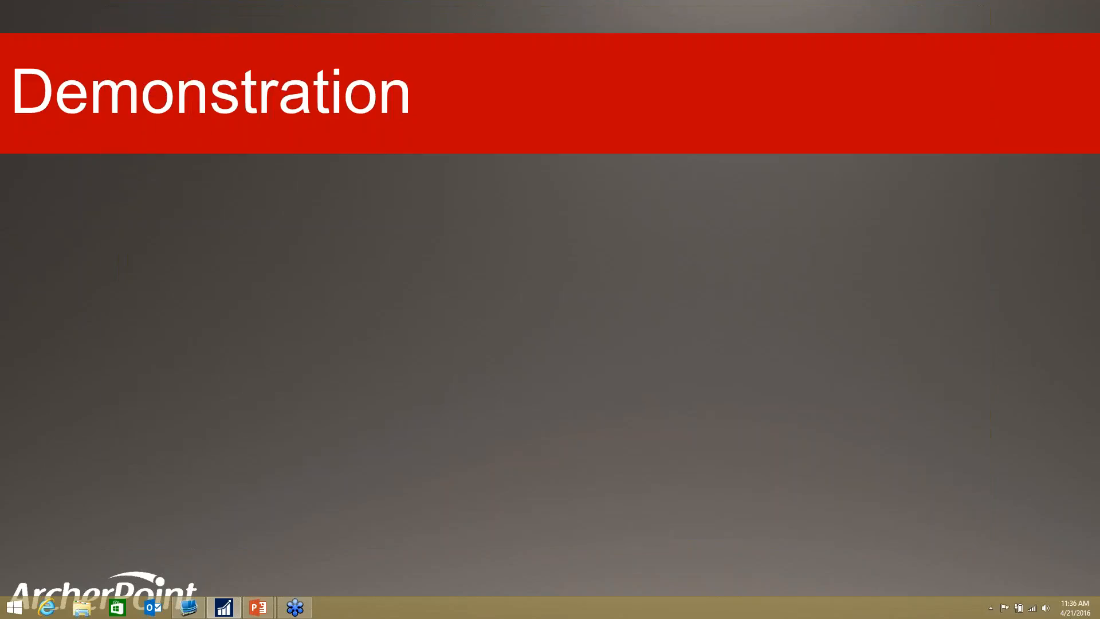
# Step: Return to the main Dynamics NAV window and search for the Bank Accounts list to open it
pyautogui.click(224, 606)
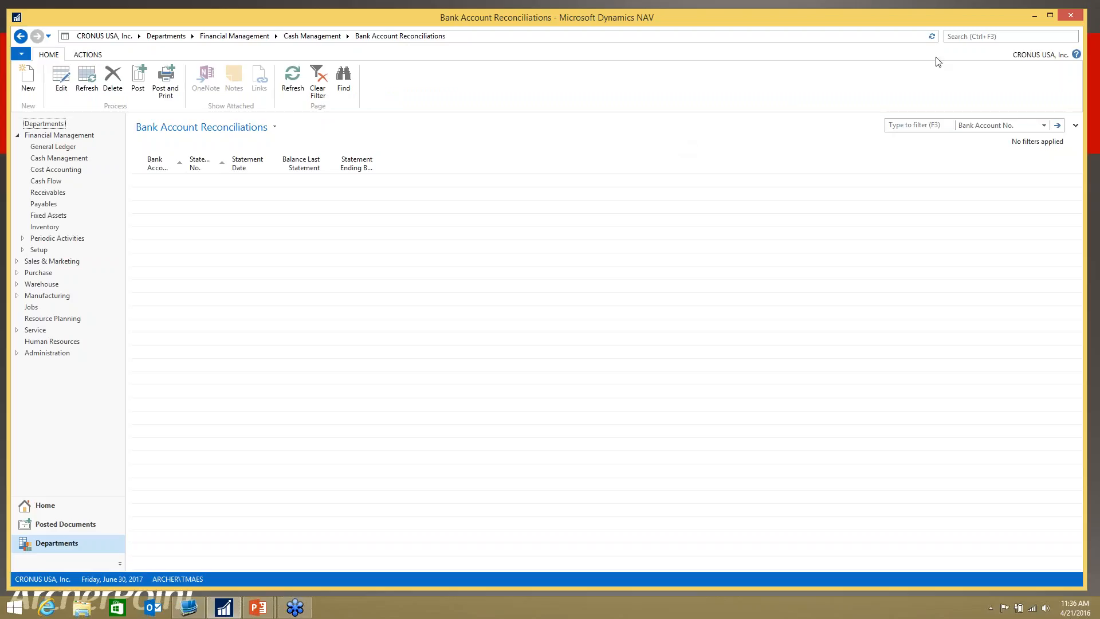
pyautogui.click(959, 36)
pyautogui.write('bank account')
pyautogui.press('Down')
pyautogui.press('Return')
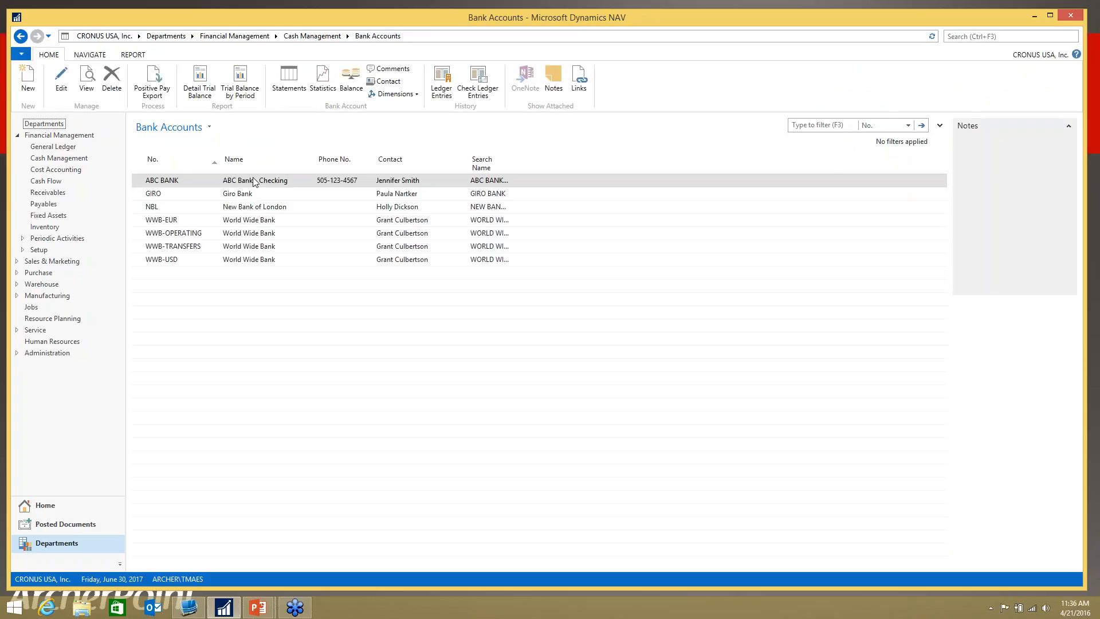
# Step: Open the posted statement 15 dated 6/30/2017 from the ABC BANK account's statement list for viewing
pyautogui.click(181, 179)
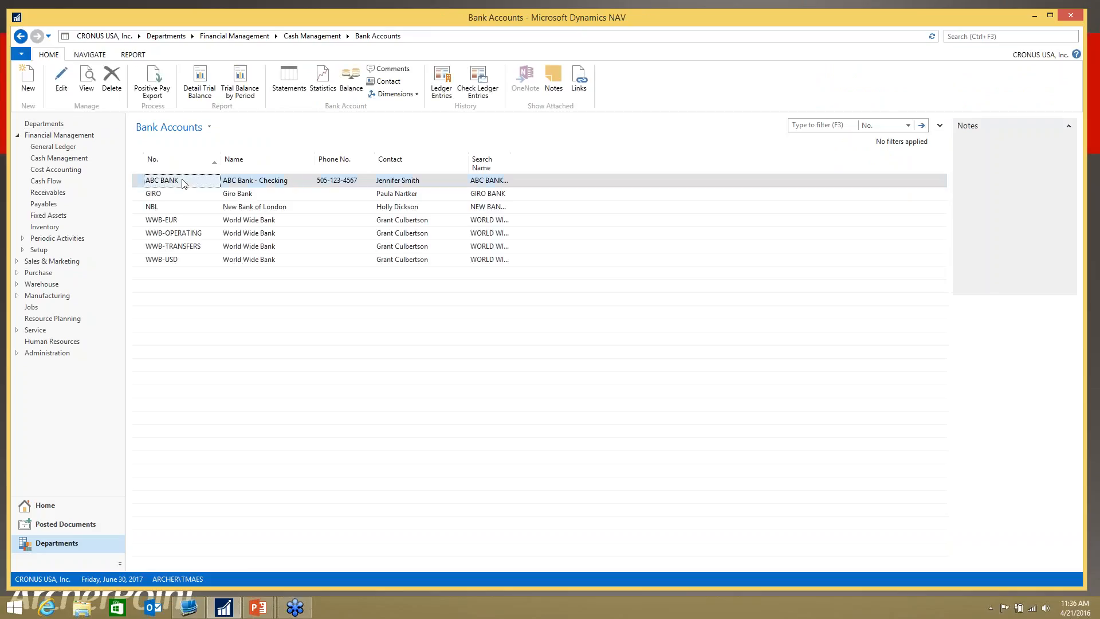
pyautogui.click(94, 55)
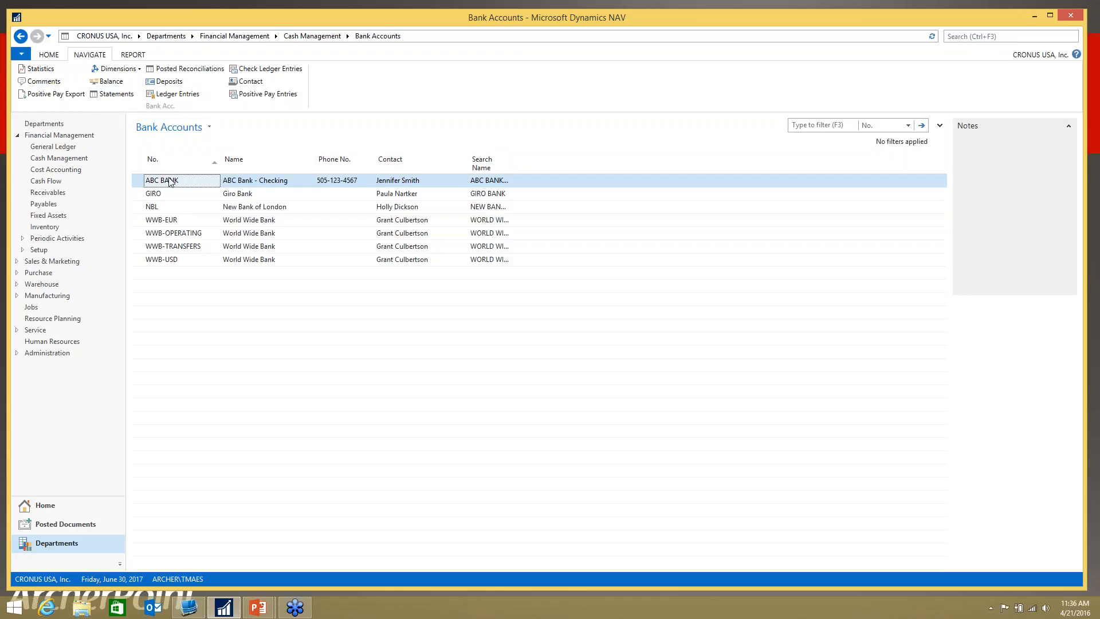
pyautogui.click(122, 96)
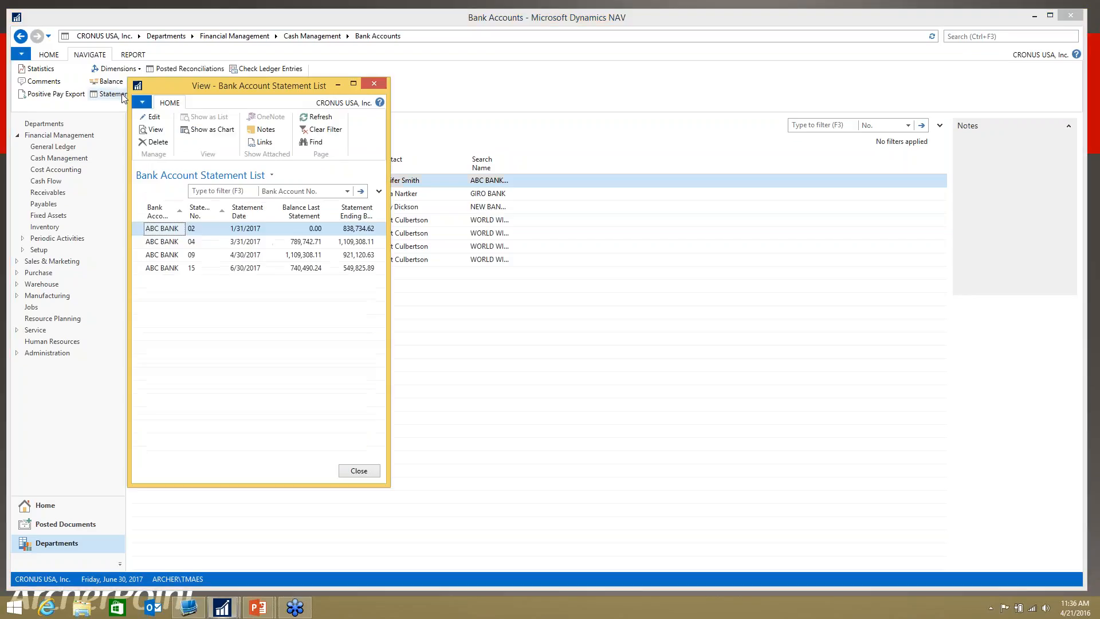
pyautogui.click(162, 269)
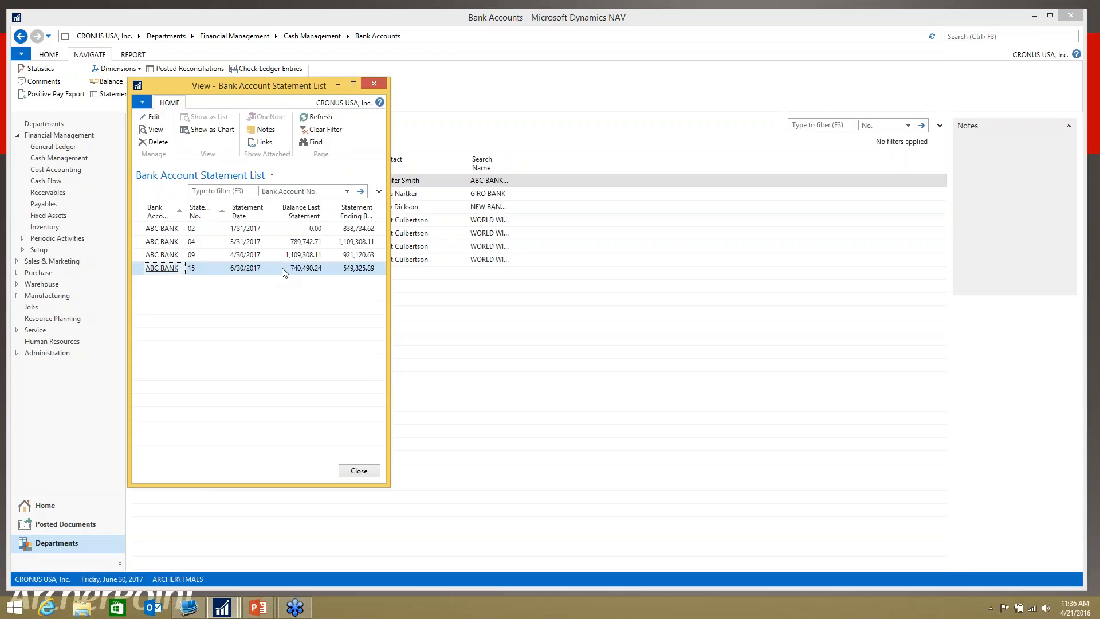
pyautogui.click(156, 130)
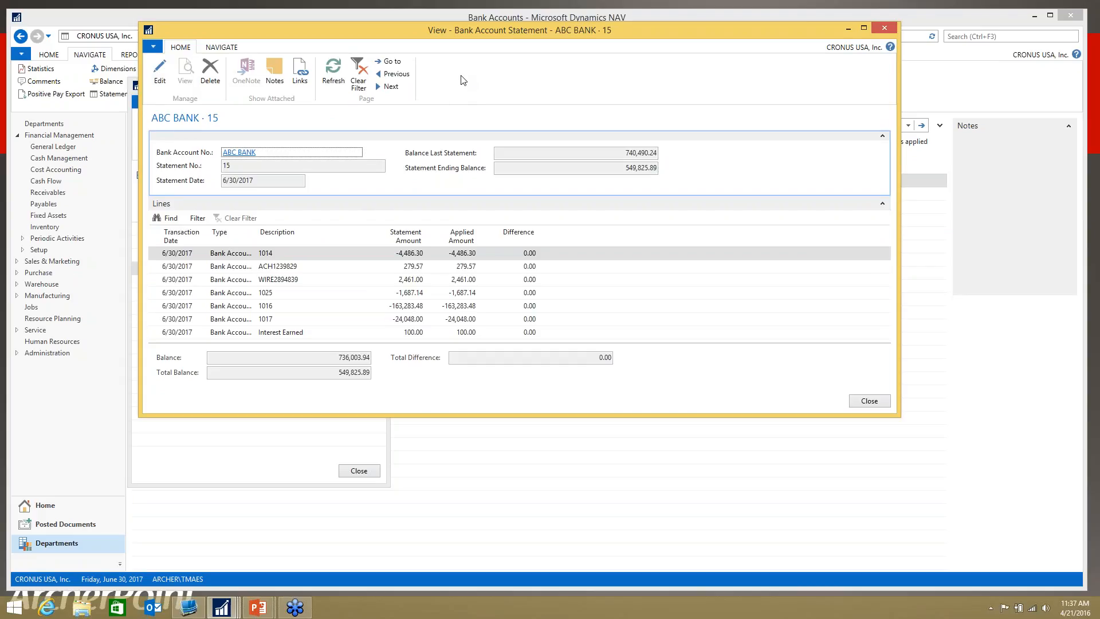
# Step: Print the posted bank account statement page with the Bullzip PDF Printer, saving it as a PDF on the desktop
pyautogui.click(154, 48)
pyautogui.moveTo(178, 100)
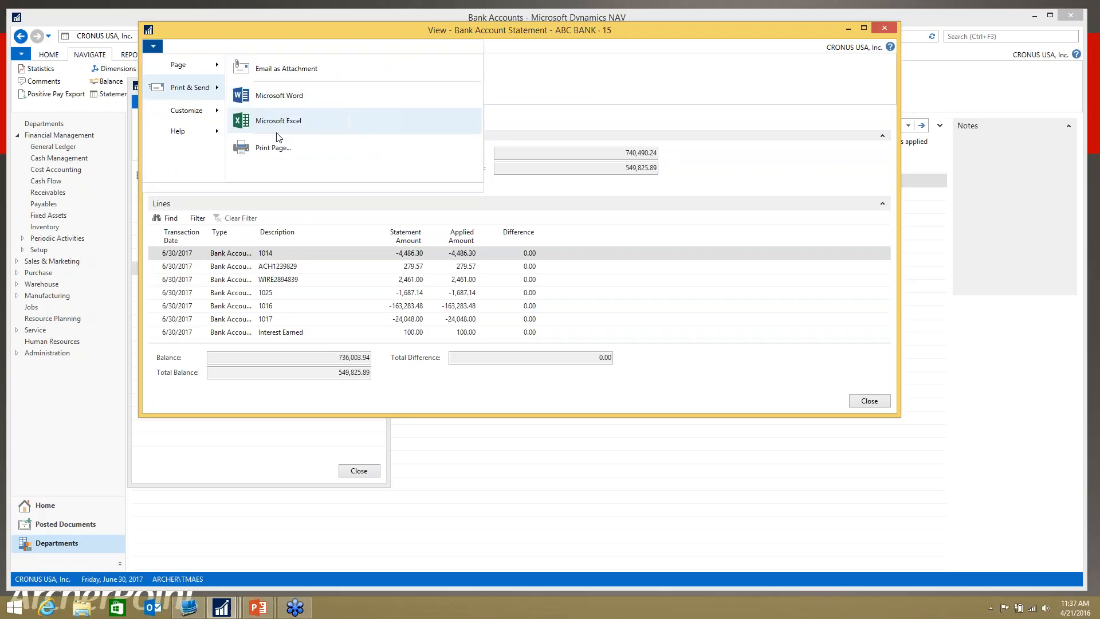
pyautogui.click(269, 149)
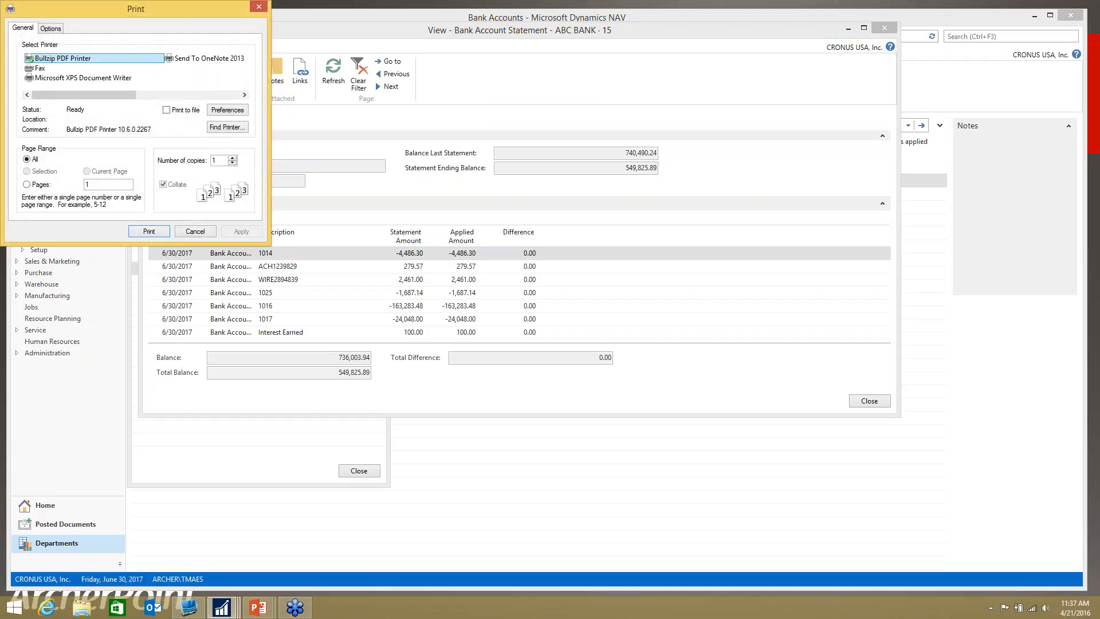
pyautogui.click(149, 232)
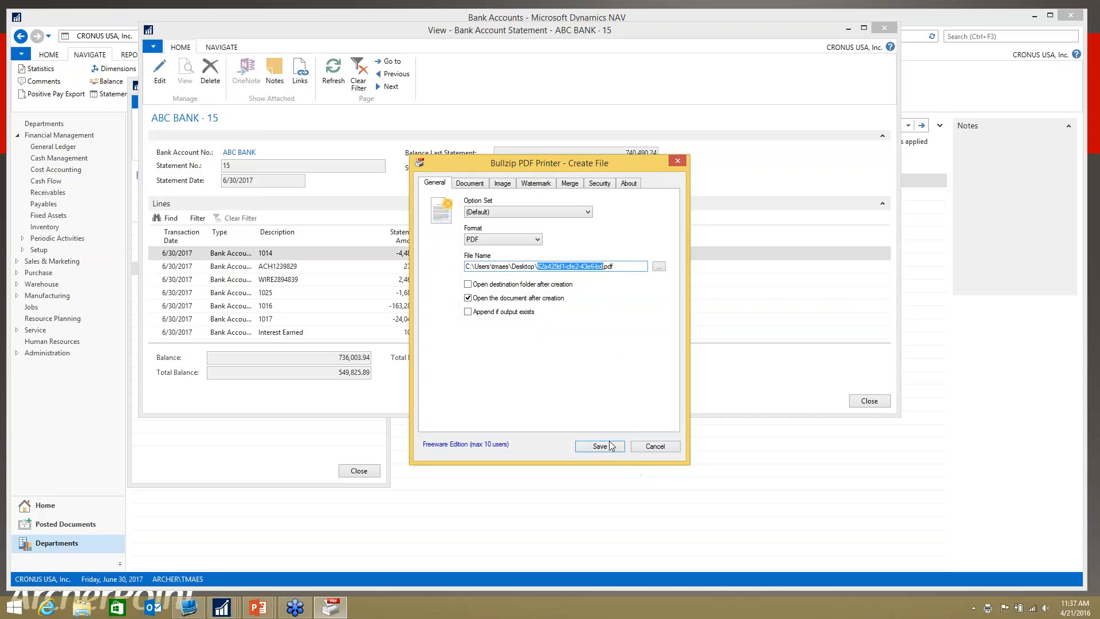
pyautogui.click(600, 447)
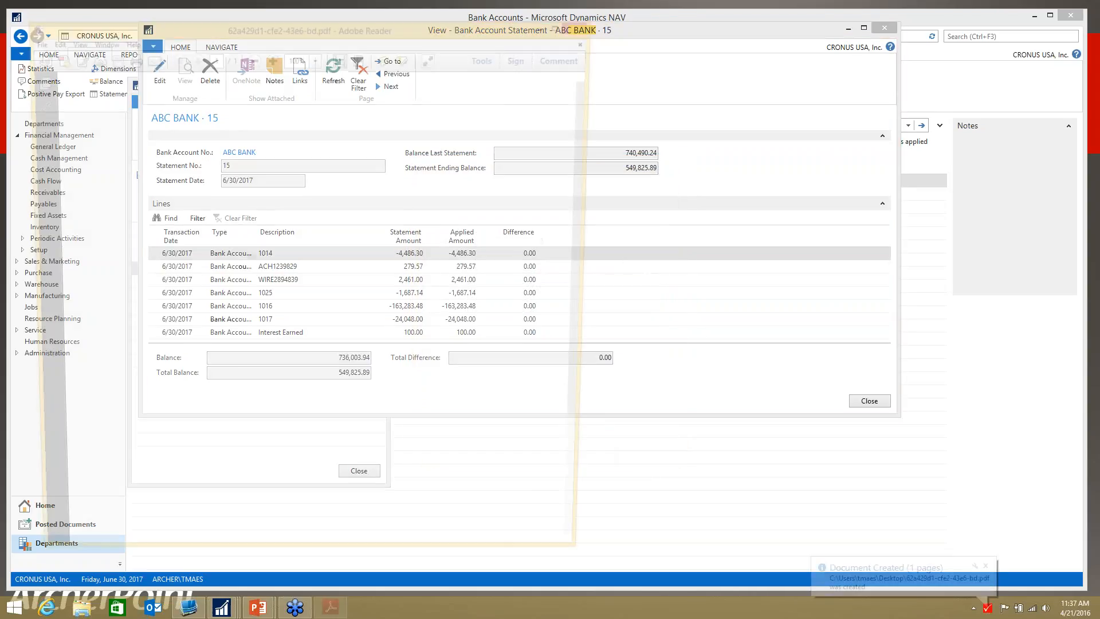
pyautogui.click(660, 409)
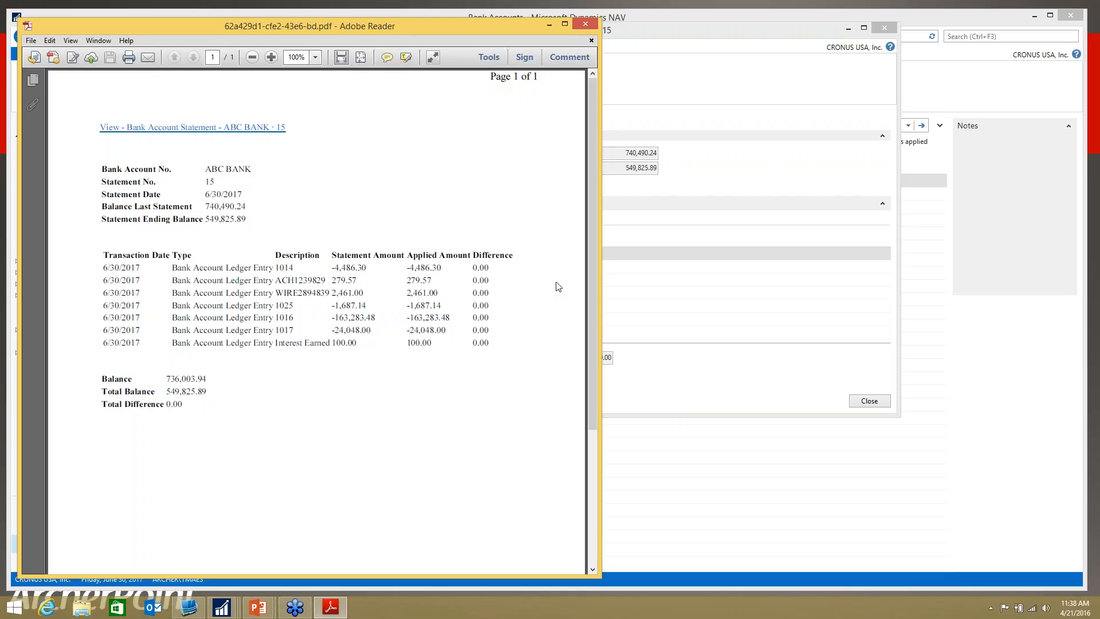
# Step: Close the statement PDF, the posted bank account statement and the statement list
pyautogui.click(585, 25)
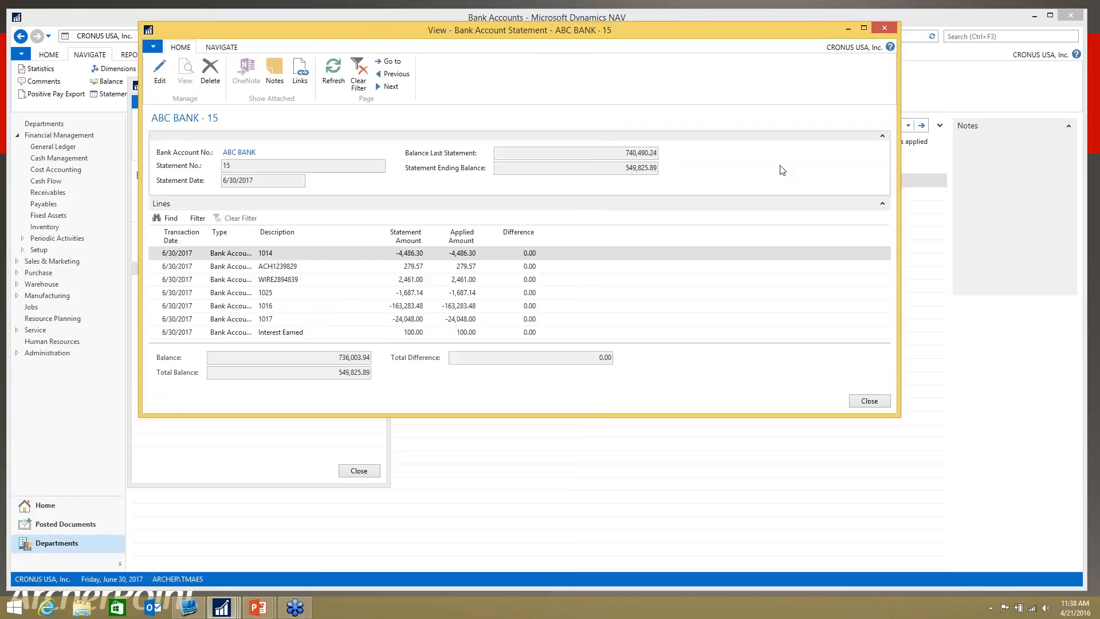
pyautogui.click(883, 28)
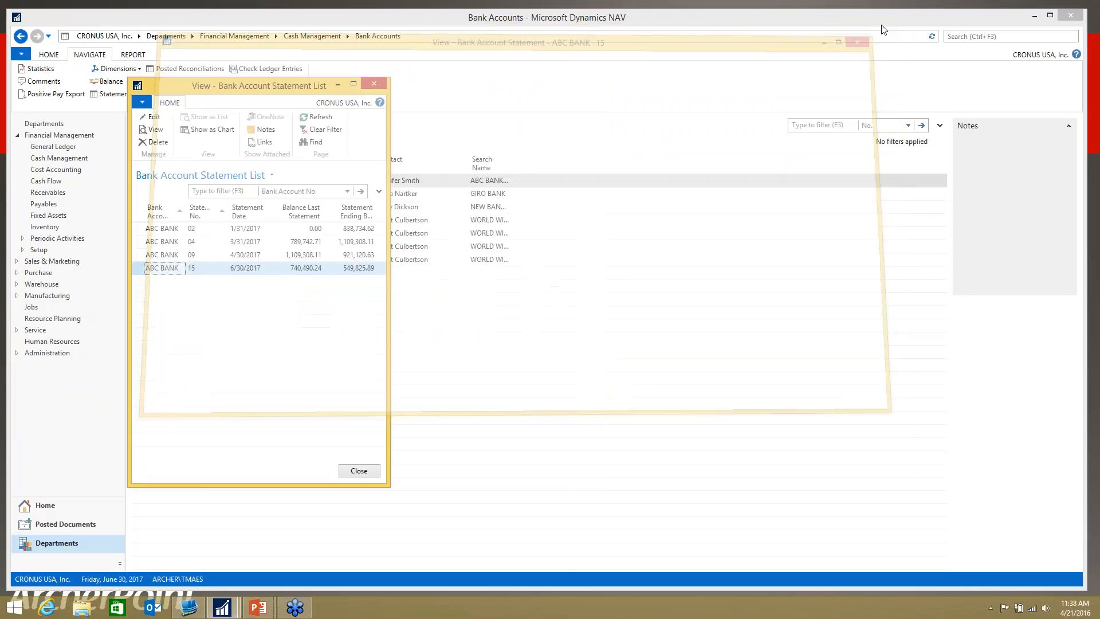
pyautogui.click(374, 85)
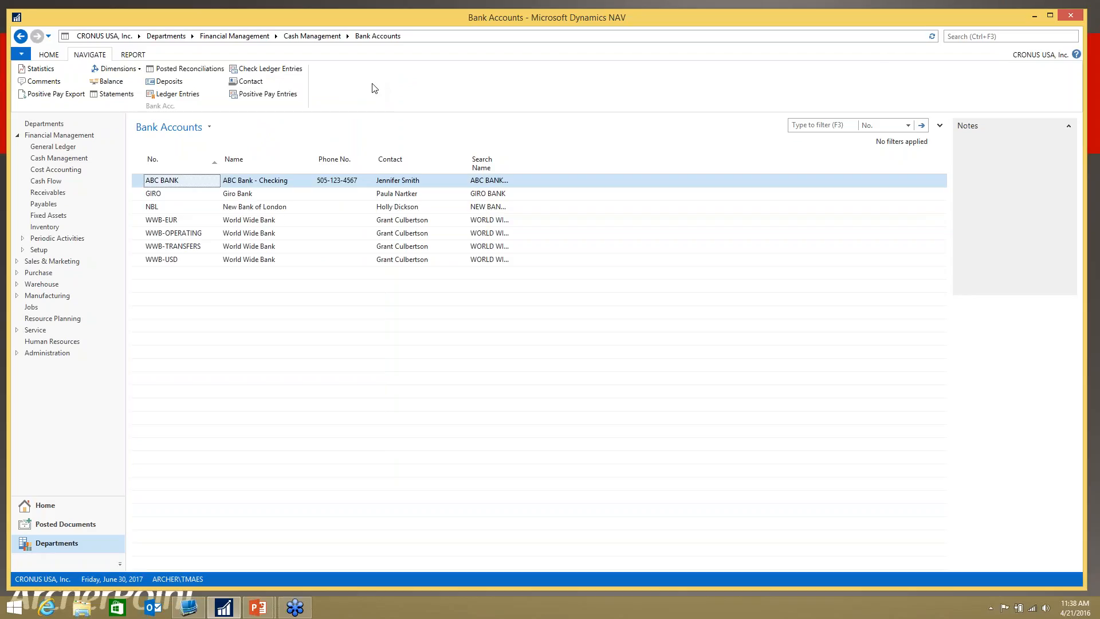
# Step: Find and open General Ledger Setup, and turn off Bank Recon. with Auto. Match
pyautogui.click(966, 37)
pyautogui.write('general')
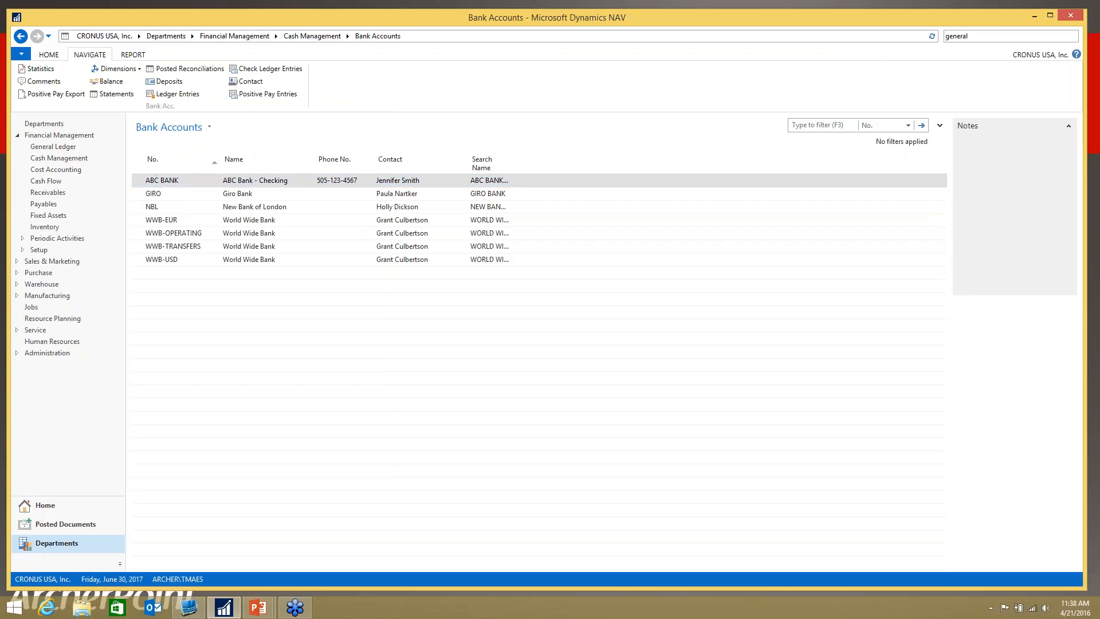
pyautogui.write(' ledger')
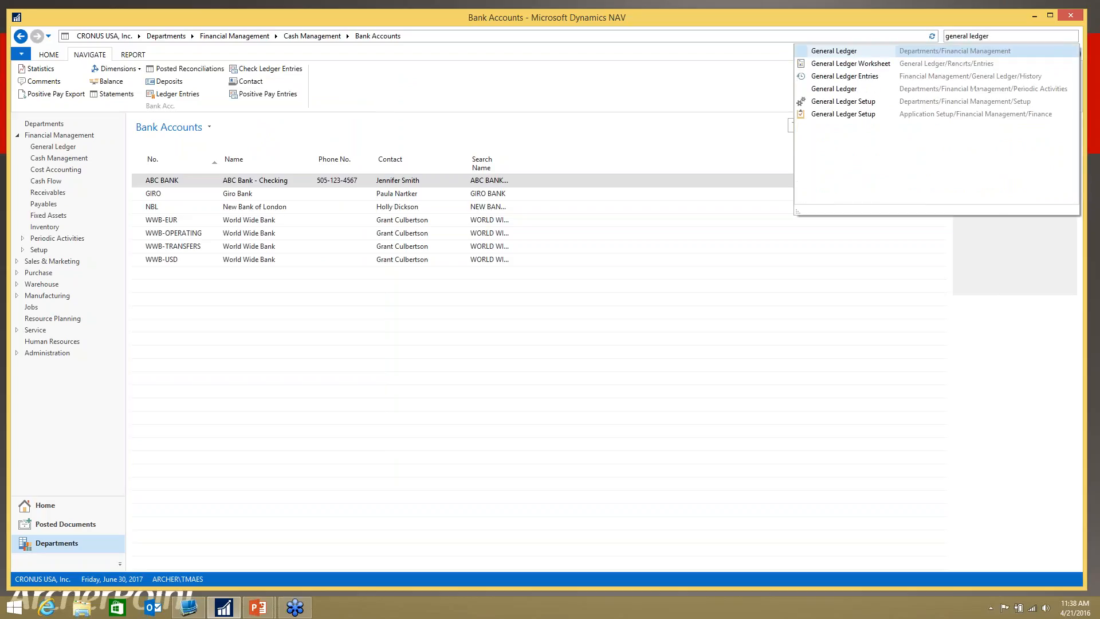
pyautogui.click(871, 103)
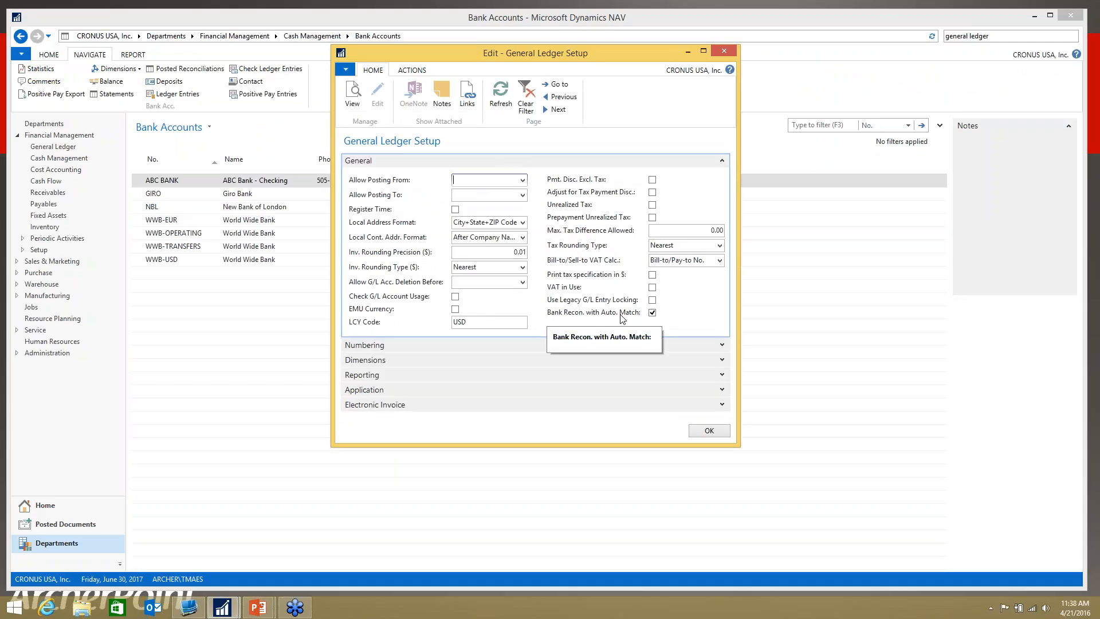
pyautogui.click(652, 312)
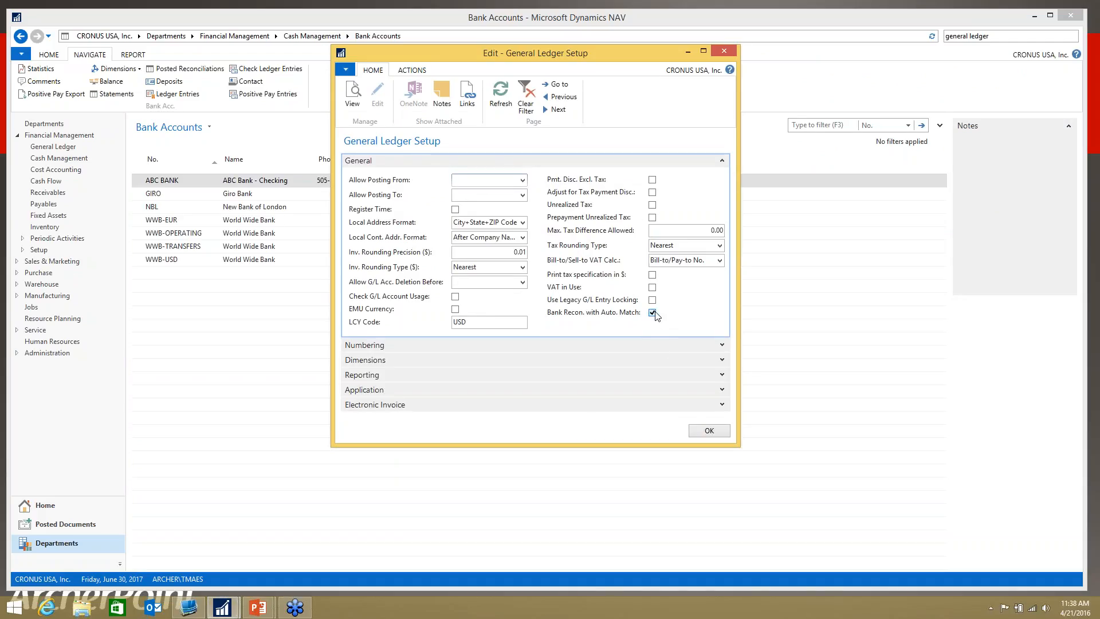
pyautogui.click(630, 287)
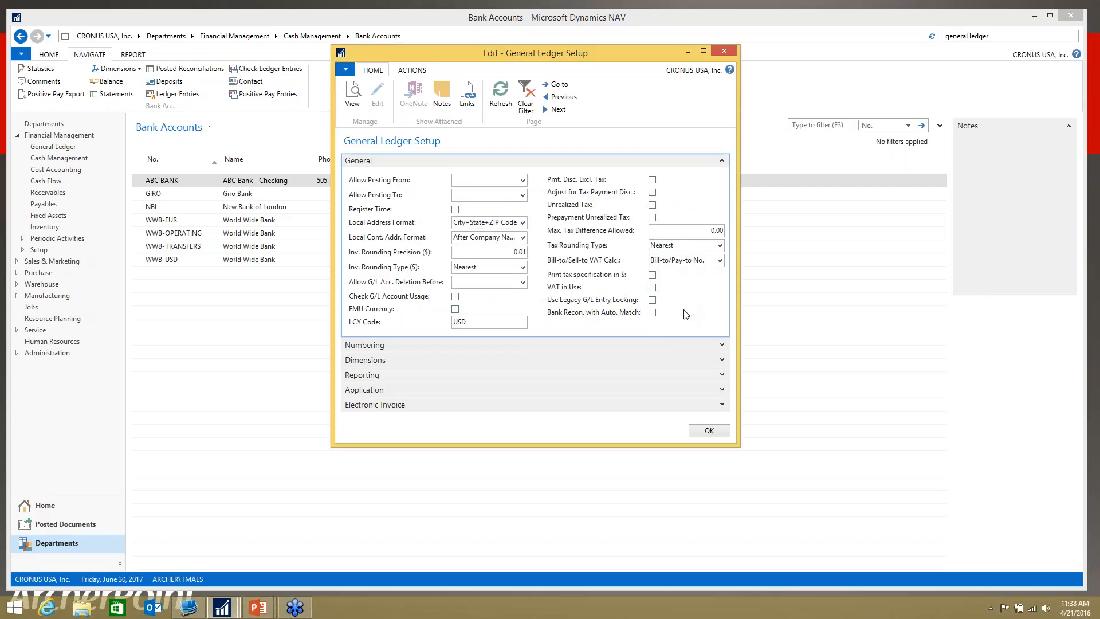
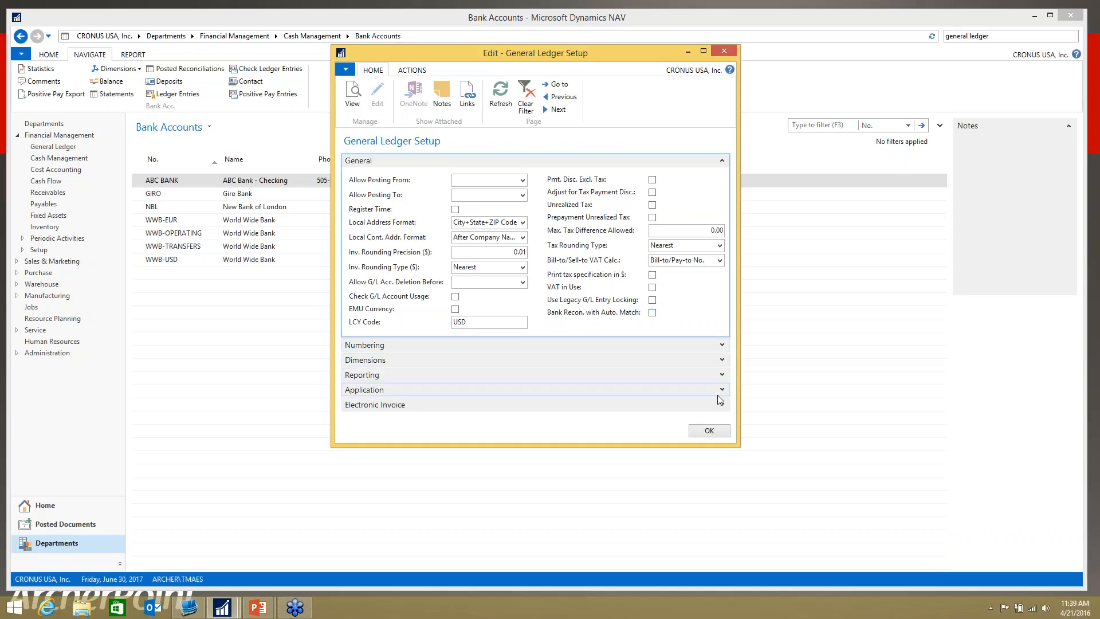
# Step: Close General Ledger Setup and set the work date to 7/31/2017
pyautogui.click(709, 432)
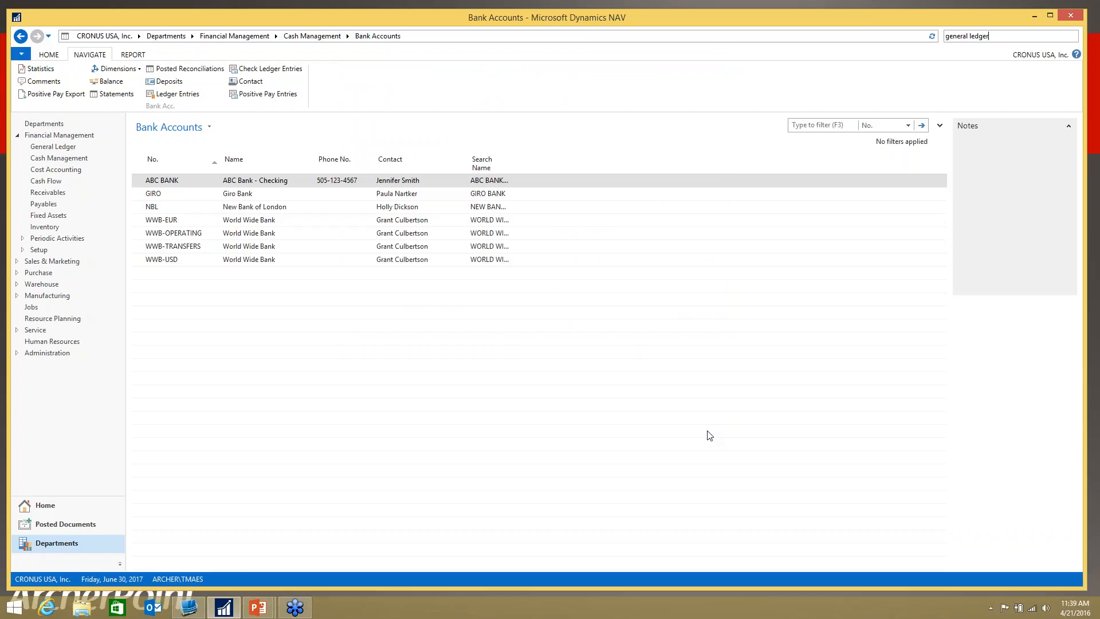
pyautogui.click(130, 576)
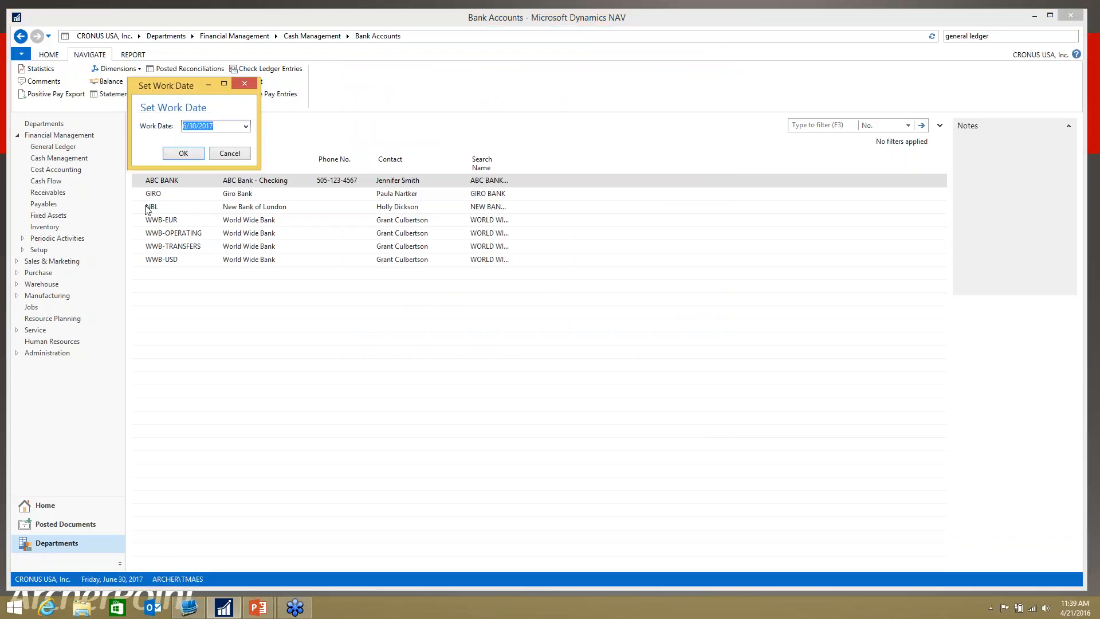
pyautogui.write('7/31/2017')
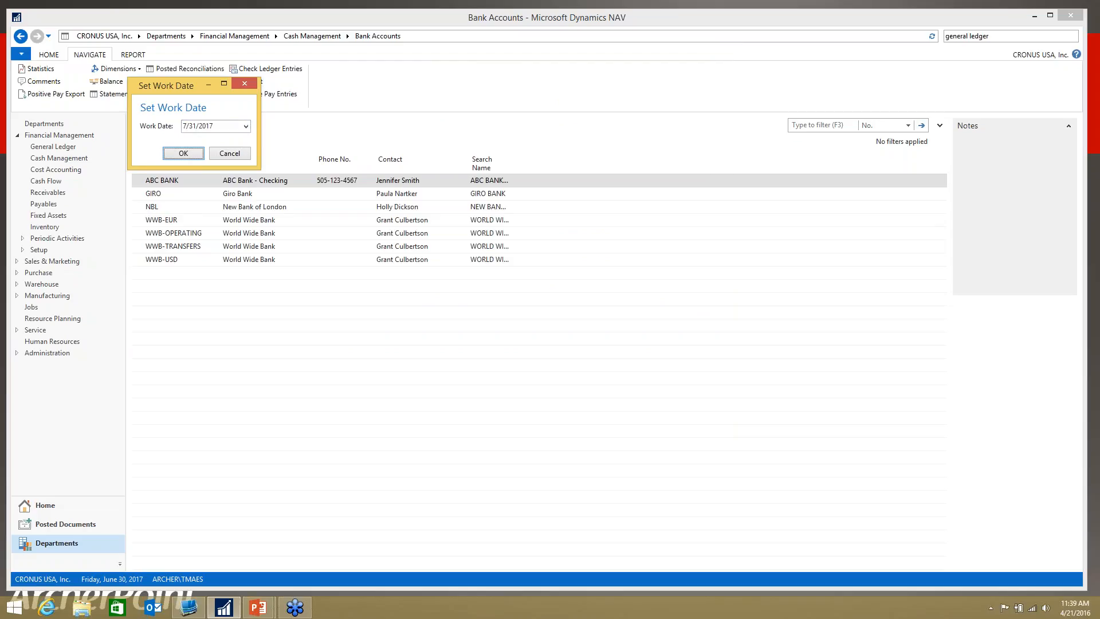
pyautogui.click(177, 153)
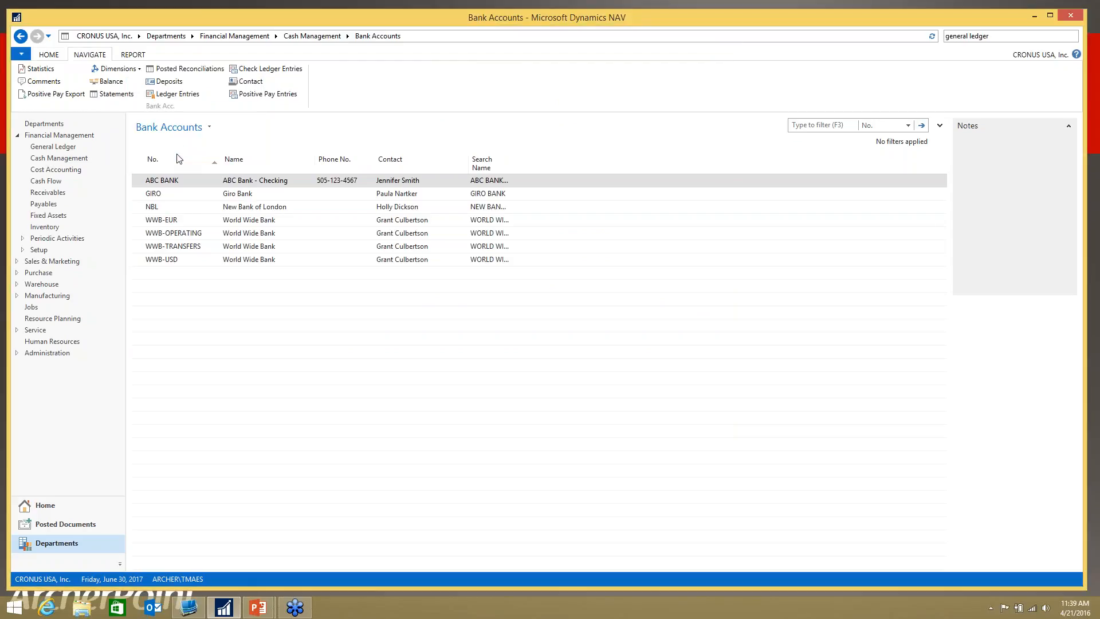
# Step: Search for "bank accou" and open the Bank Account Reconciliations list
pyautogui.moveTo(990, 36); pyautogui.dragTo(920, 36)
pyautogui.write('bank')
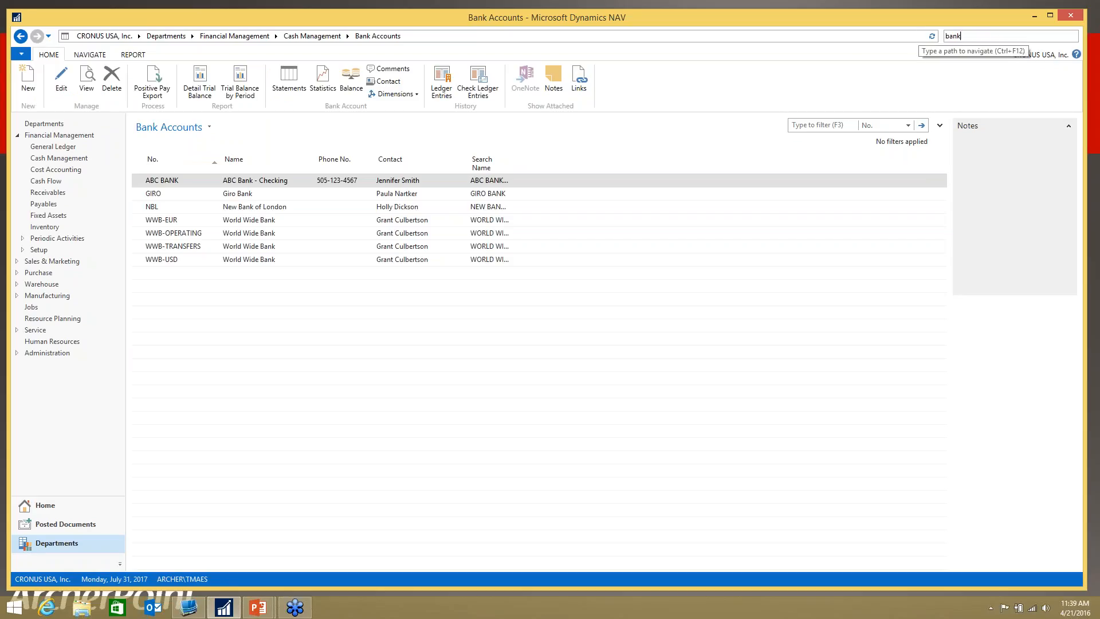
pyautogui.write(' accou')
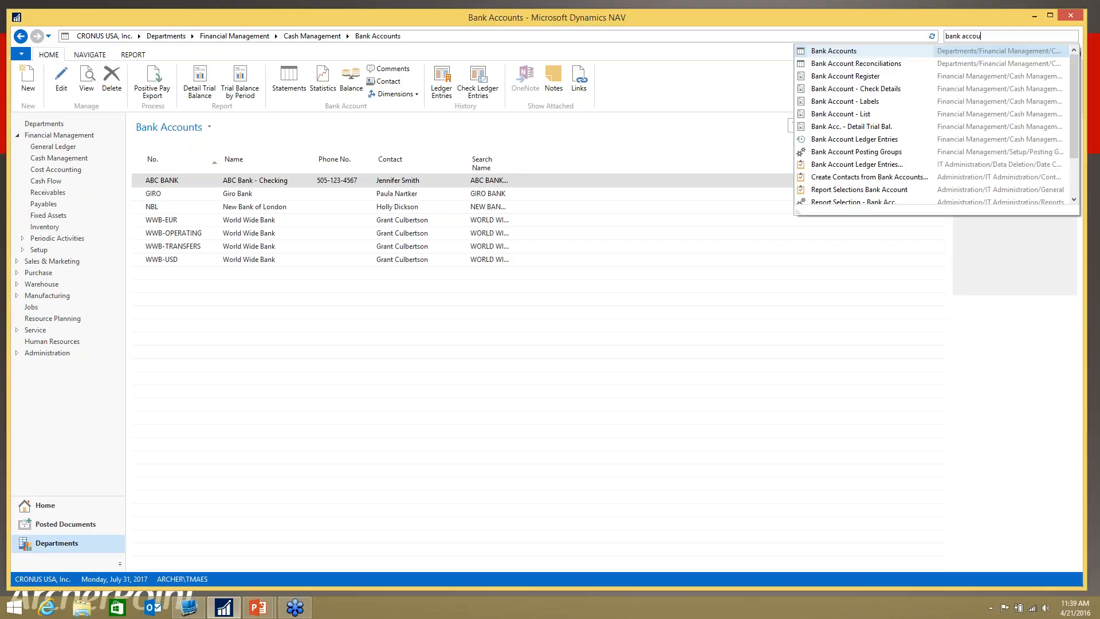
pyautogui.click(888, 63)
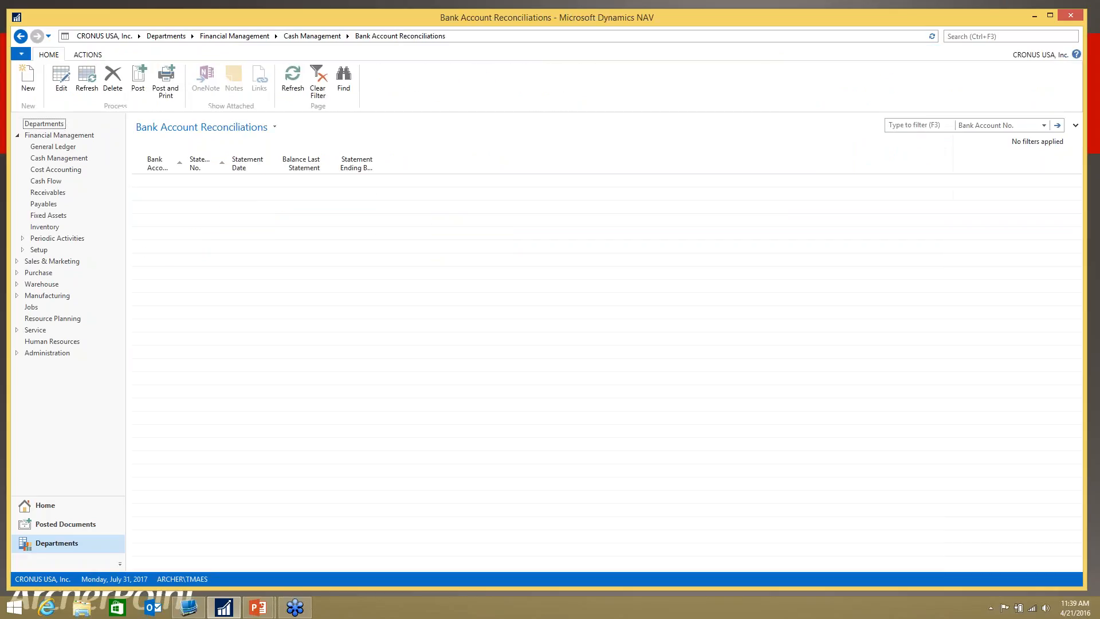
pyautogui.press('super+c')
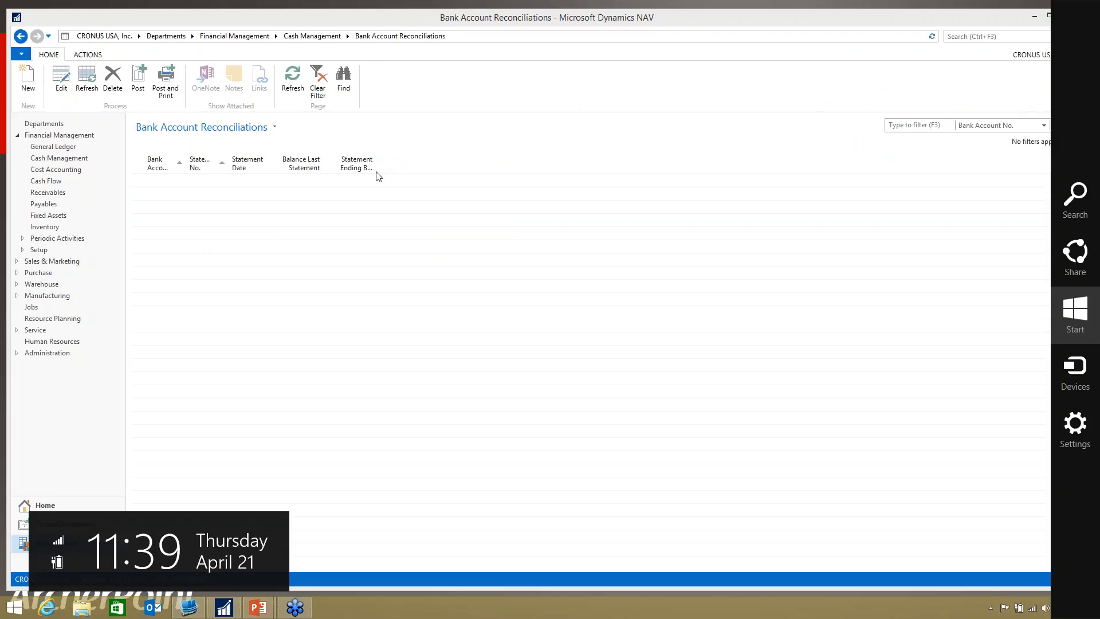
pyautogui.press('Escape')
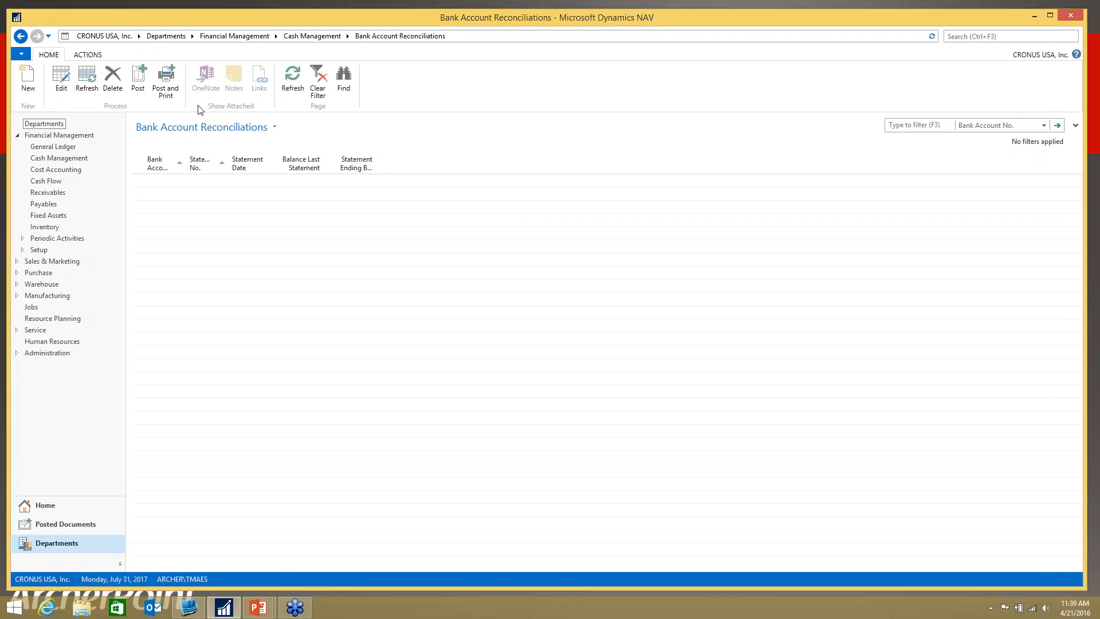
# Step: Create a new bank reconciliation for ABC BANK and minimize the main window behind its worksheet
pyautogui.click(30, 85)
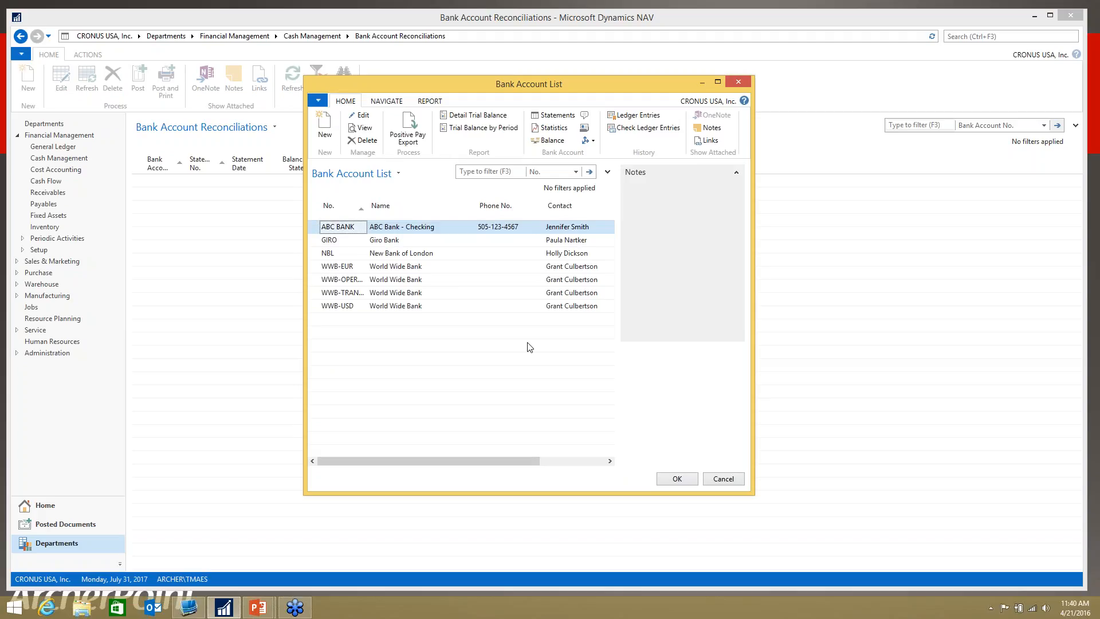
pyautogui.click(677, 478)
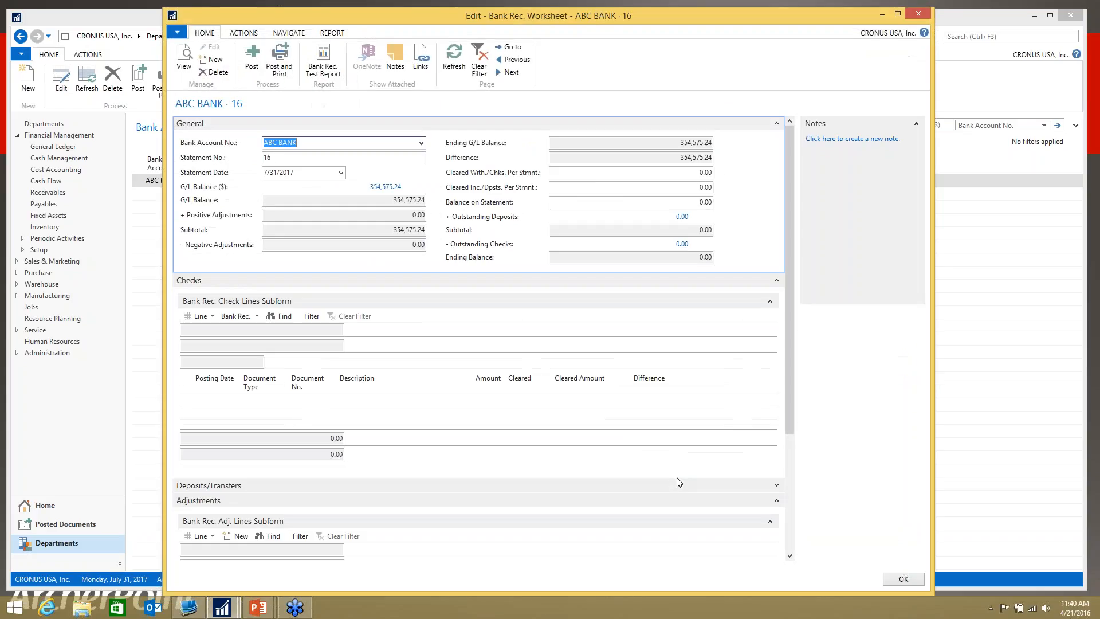
pyautogui.click(1034, 19)
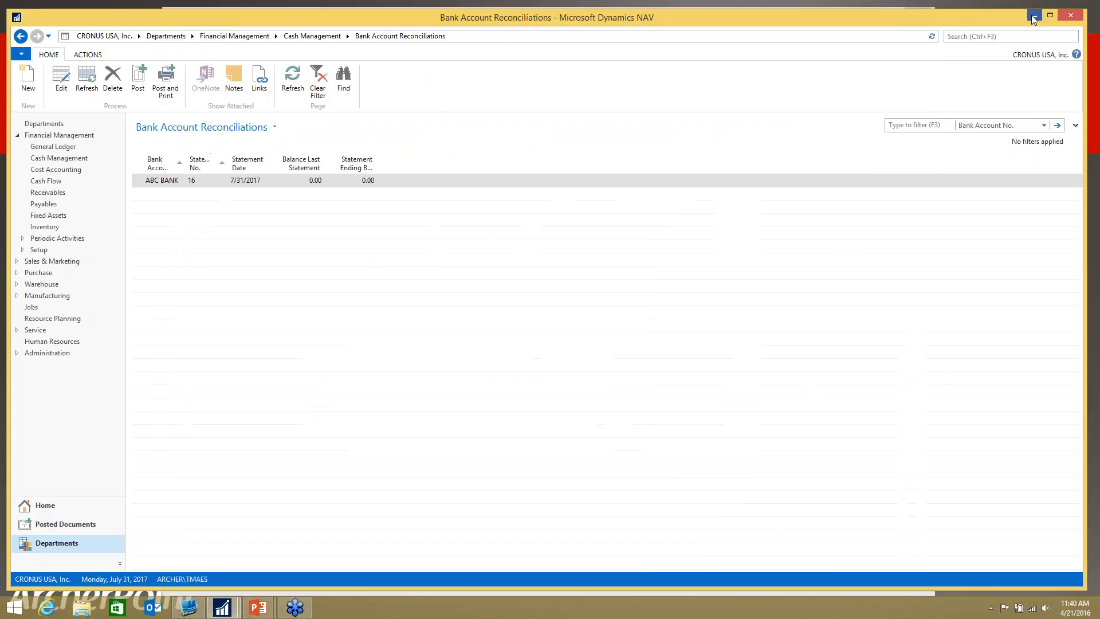
pyautogui.click(1034, 19)
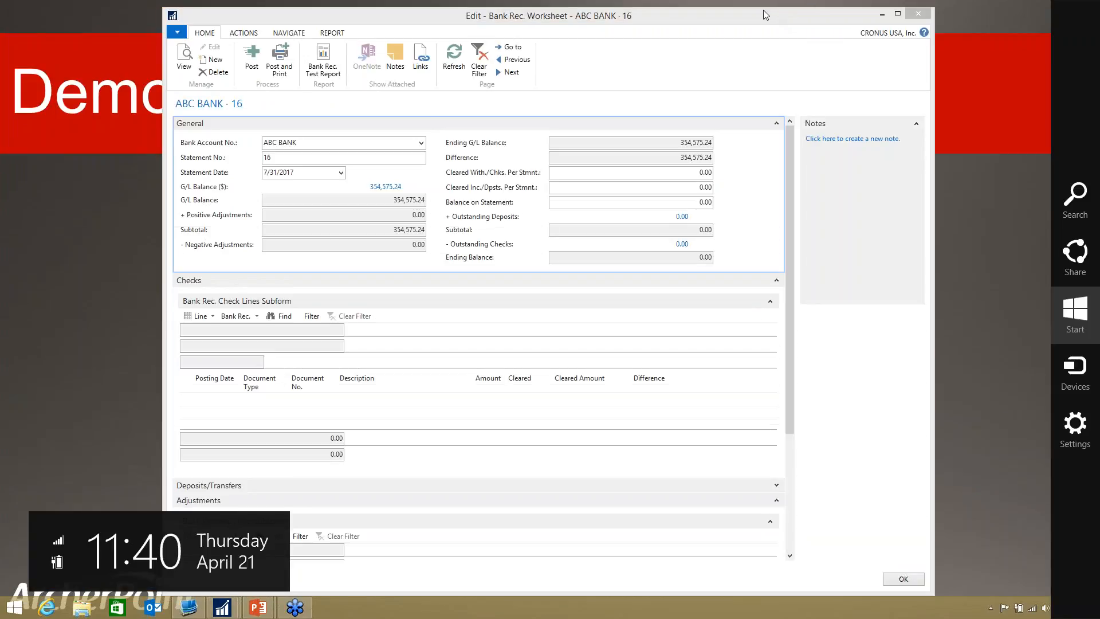
# Step: Set the Balance on Statement of the ABC BANK reconciliation worksheet to 359,161.54
pyautogui.click(398, 142)
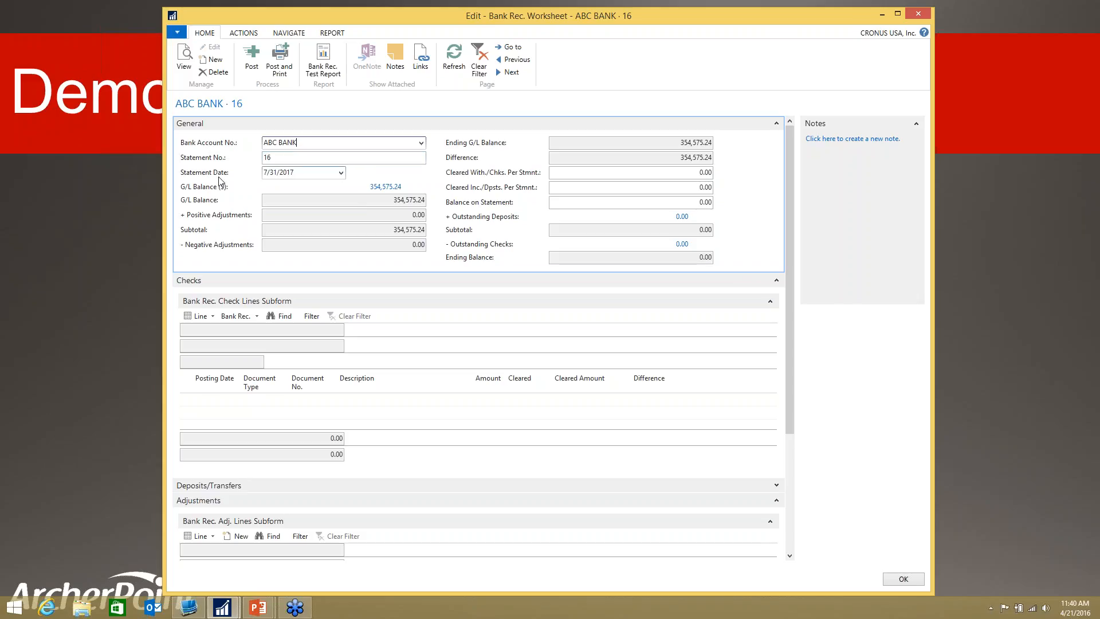
pyautogui.moveTo(304, 173); pyautogui.dragTo(243, 171)
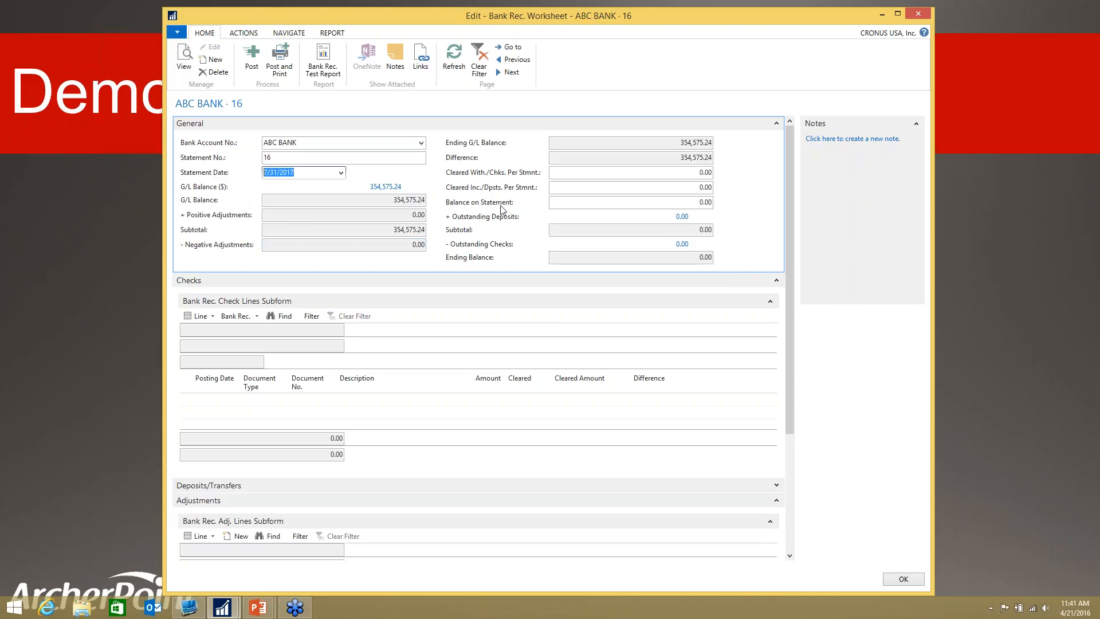
pyautogui.click(572, 204)
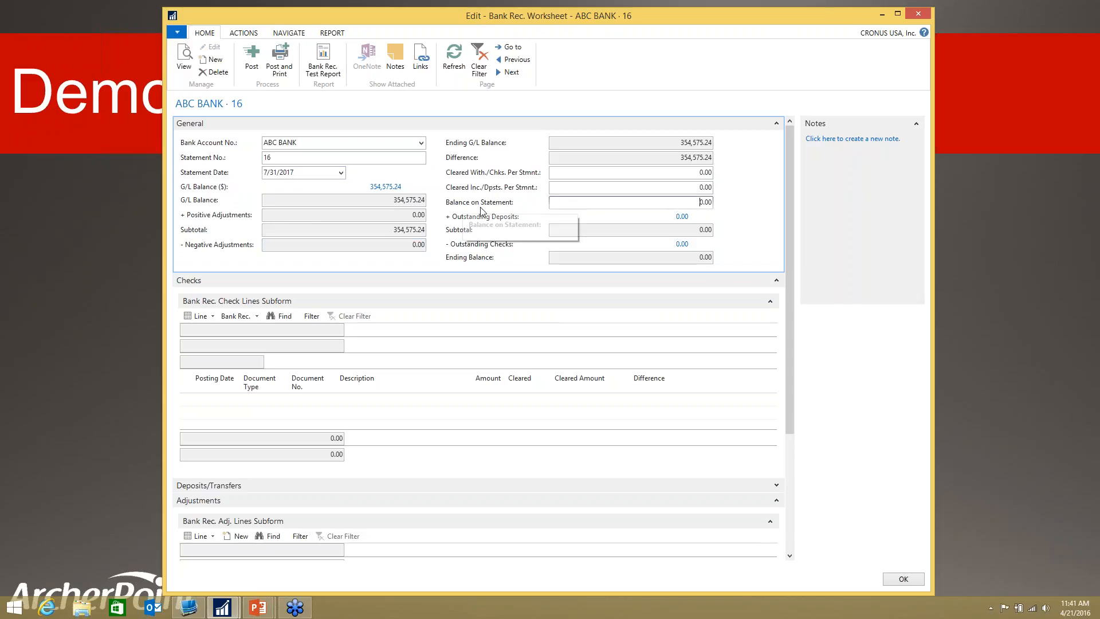
pyautogui.moveTo(693, 200); pyautogui.dragTo(725, 200)
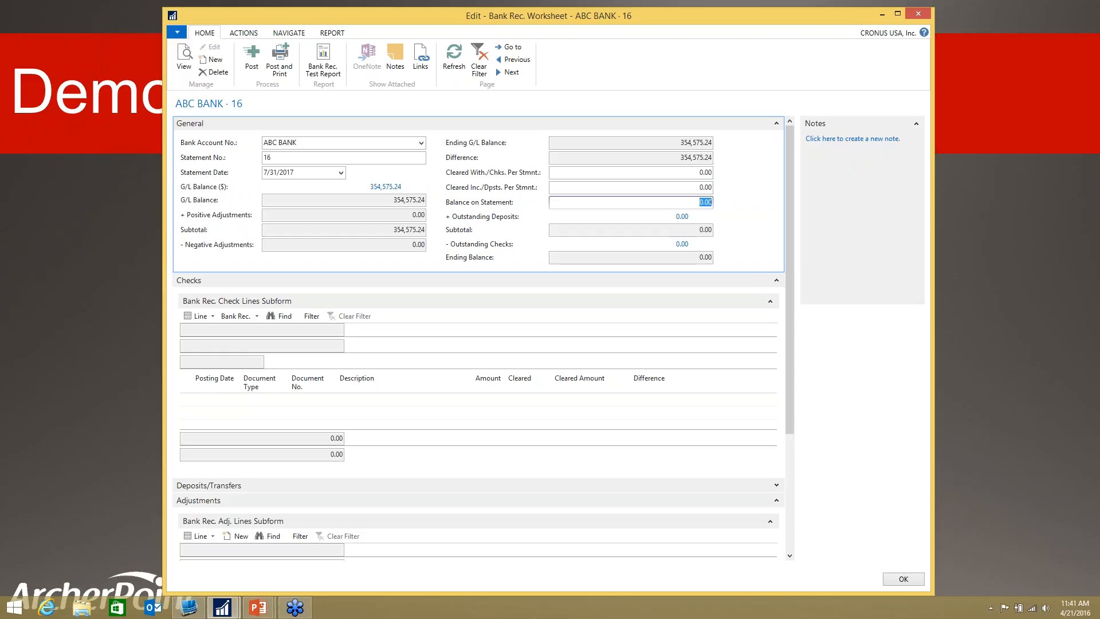
pyautogui.write('359,161.54')
pyautogui.press('Tab')
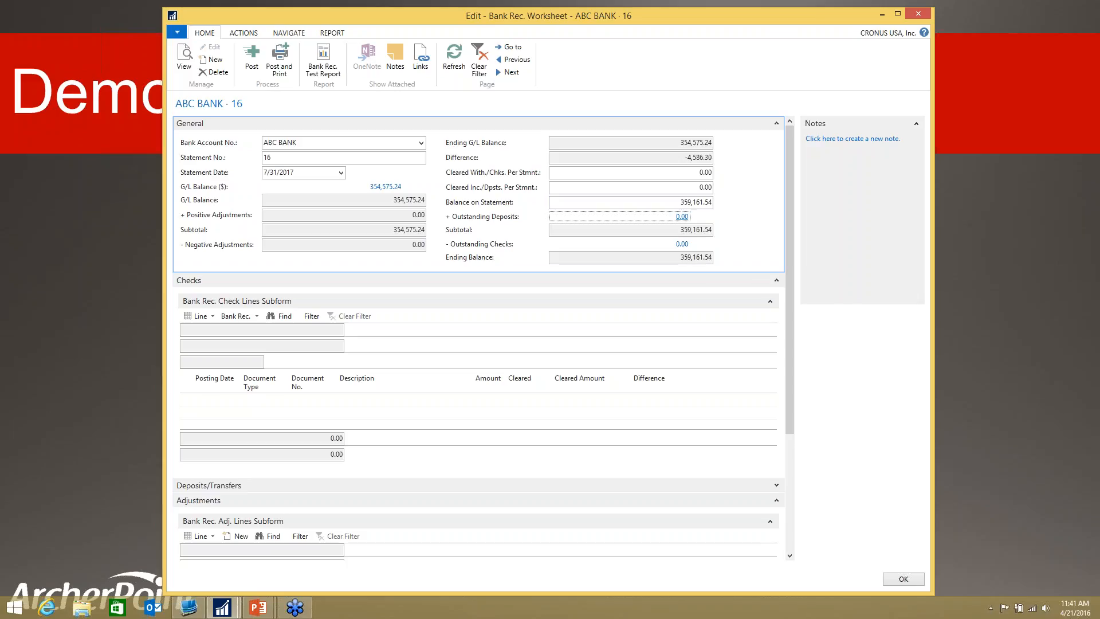
pyautogui.press('super+c')
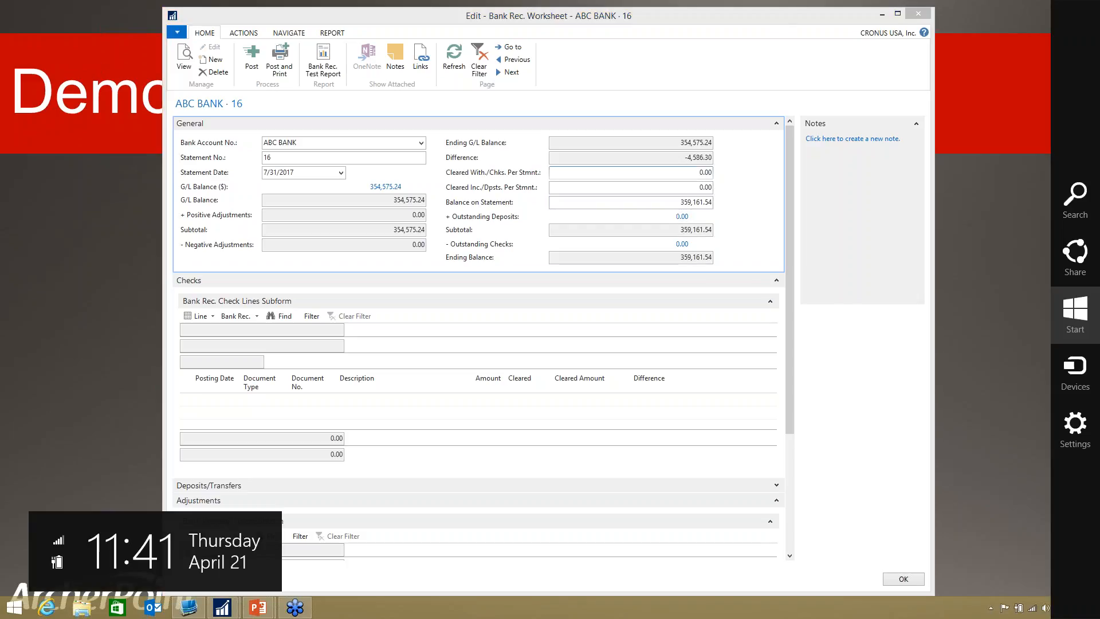
pyautogui.press('Escape')
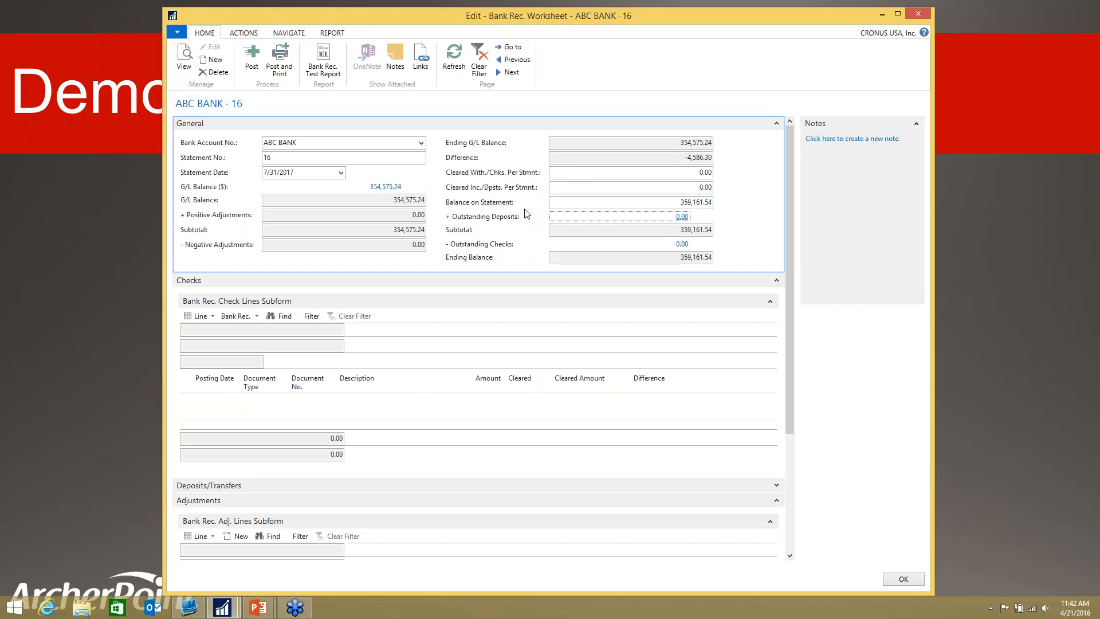
# Step: Collapse the General and Checks sections of the worksheet and look through the Deposits/Transfers and Adjustments sections
pyautogui.click(776, 124)
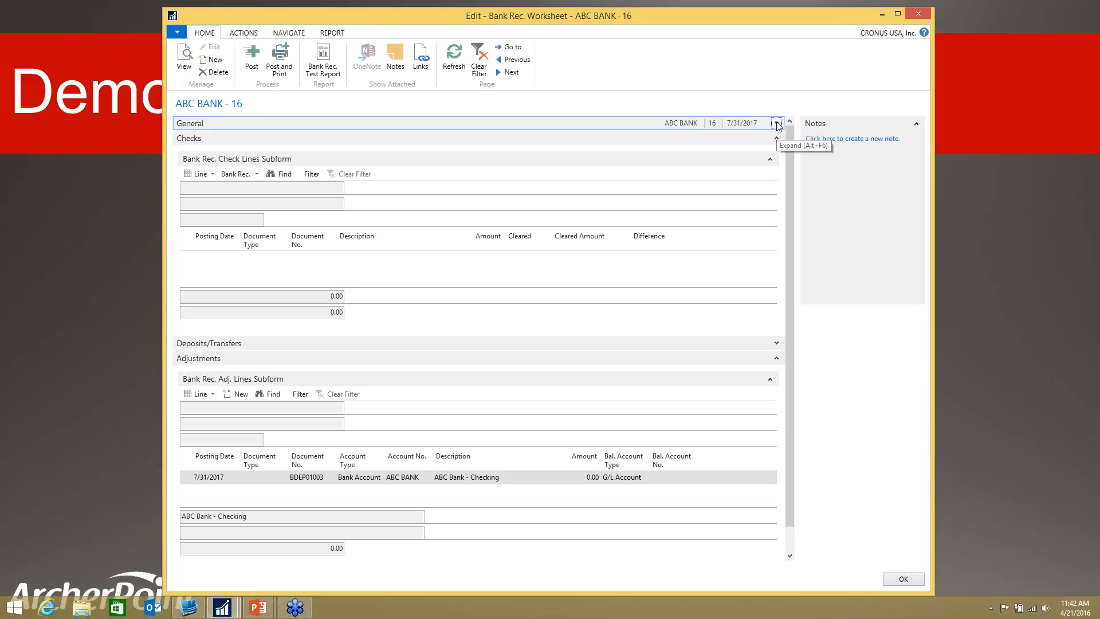
pyautogui.press('super+c')
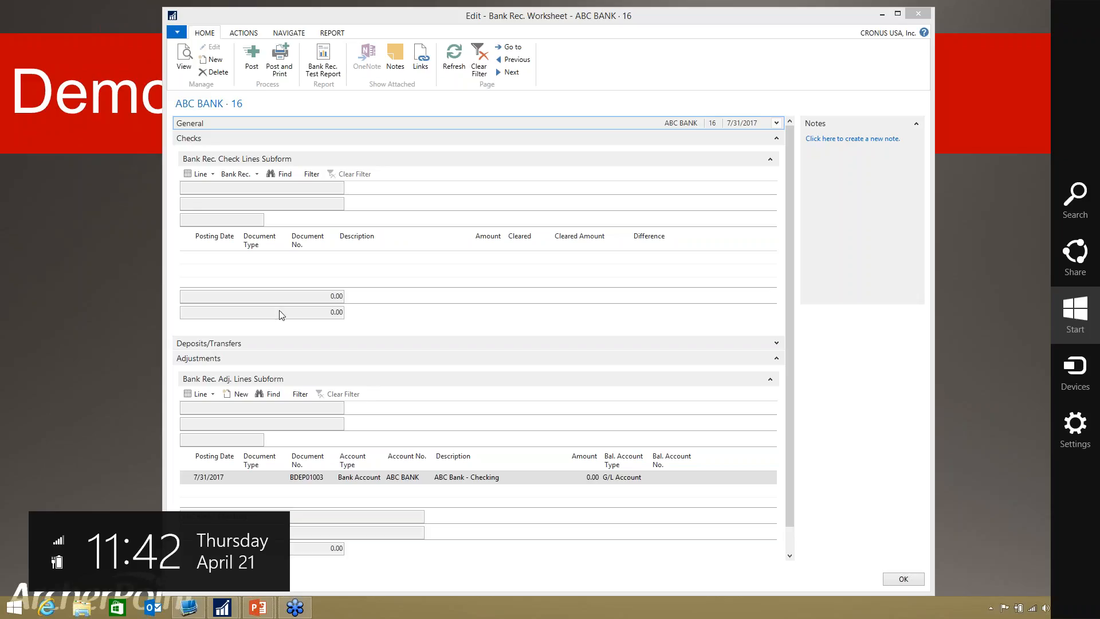
pyautogui.click(779, 141)
pyautogui.click(779, 141)
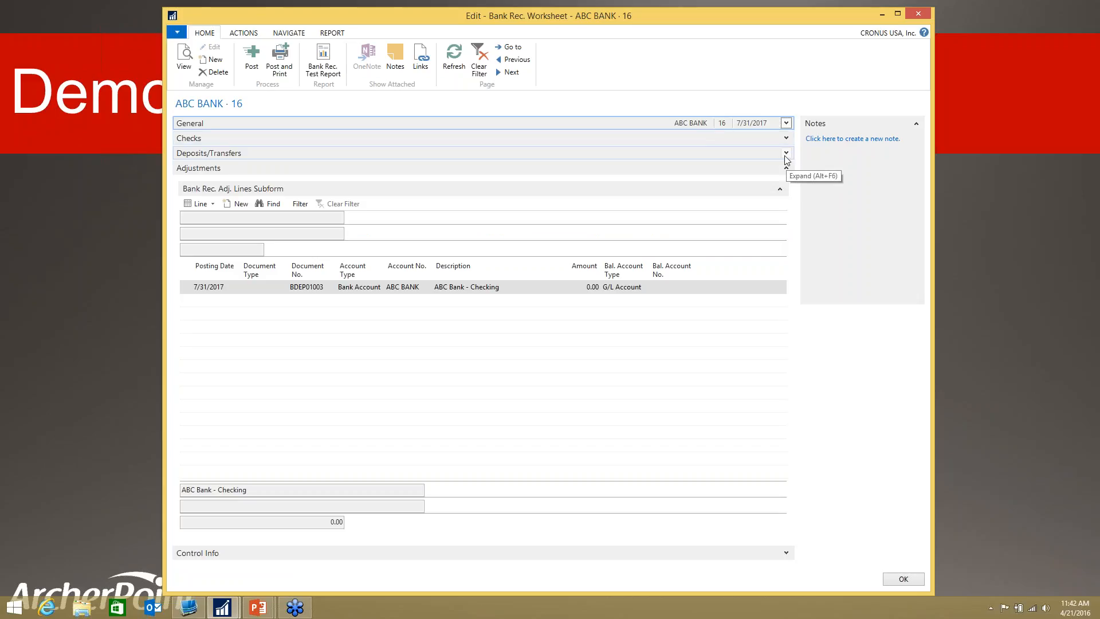
pyautogui.click(785, 154)
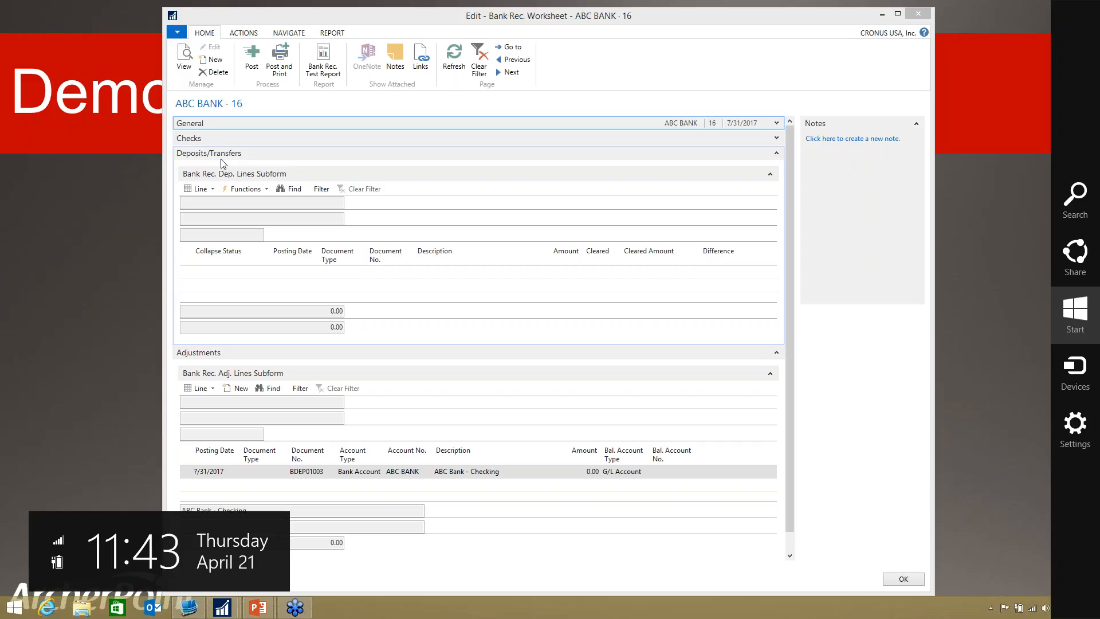
pyautogui.click(776, 155)
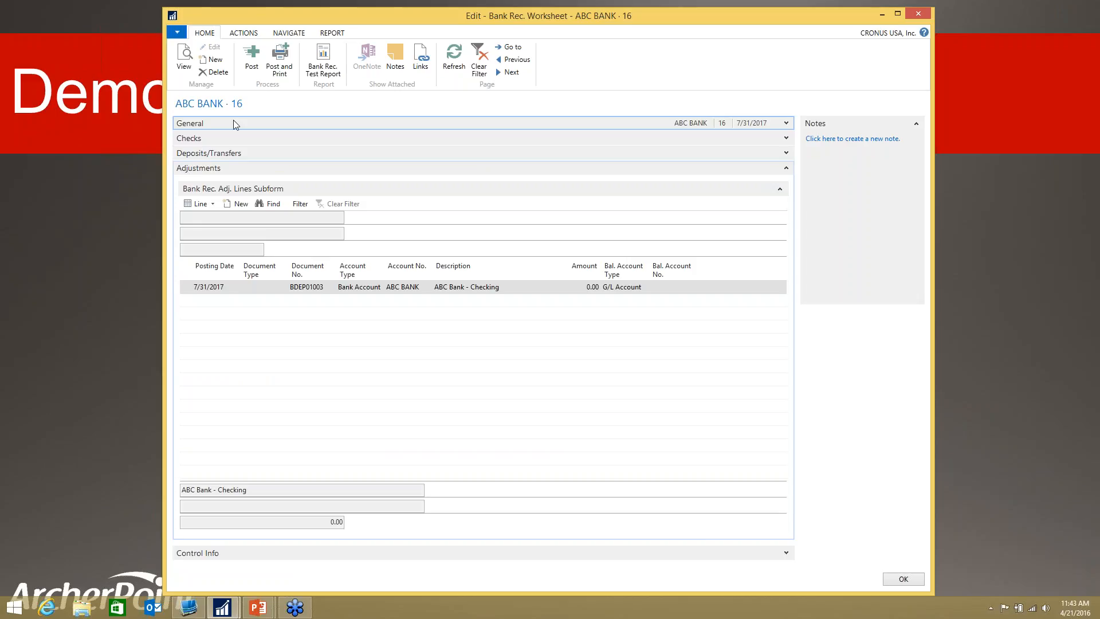
# Step: Suggest reconciliation lines for record type Both, filtered to posting dates up to 07/31/17
pyautogui.click(249, 33)
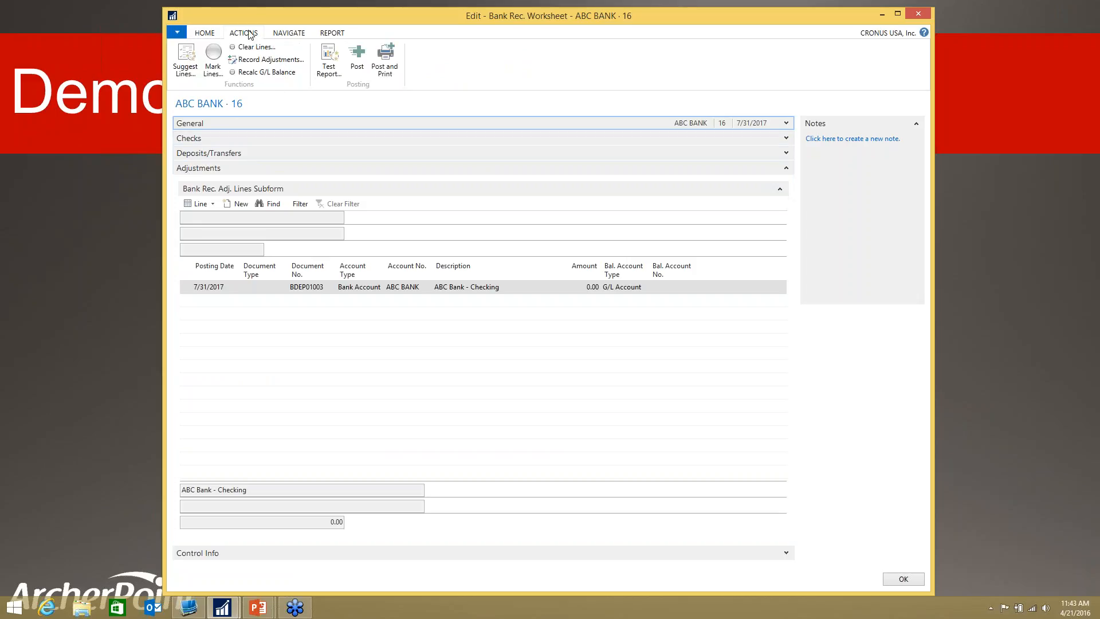
pyautogui.click(191, 55)
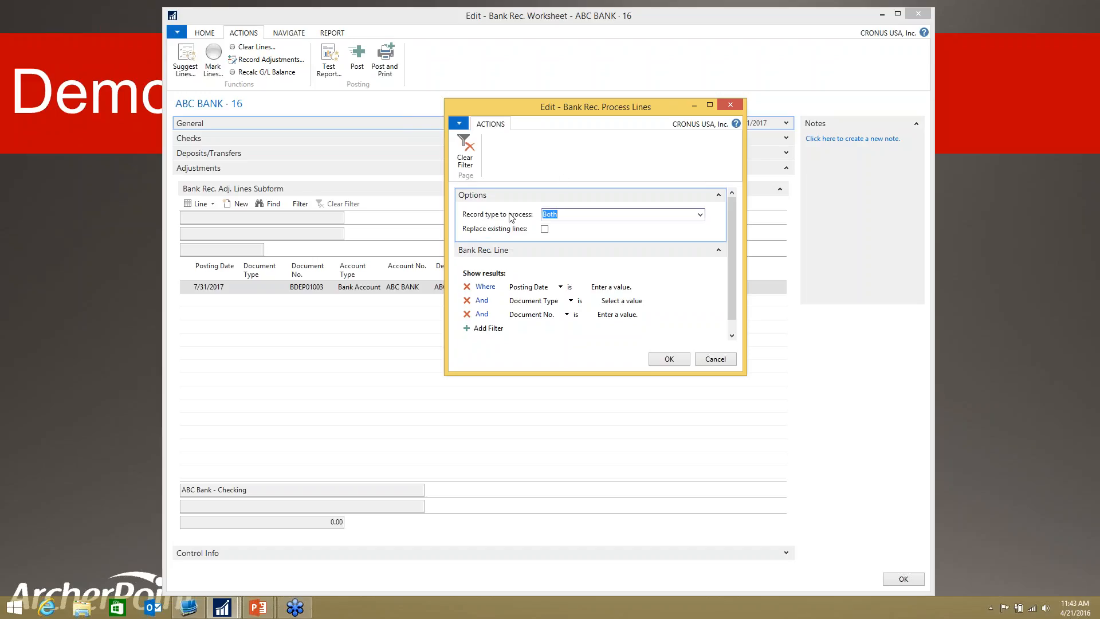
pyautogui.click(700, 214)
pyautogui.click(611, 289)
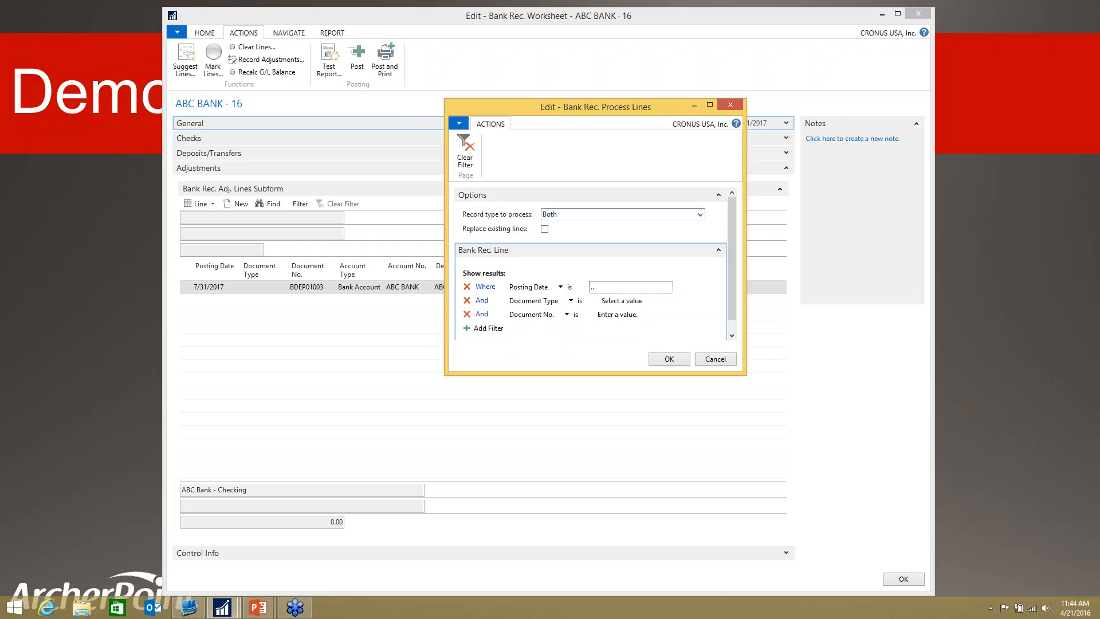
pyautogui.write('73117')
pyautogui.press('Tab')
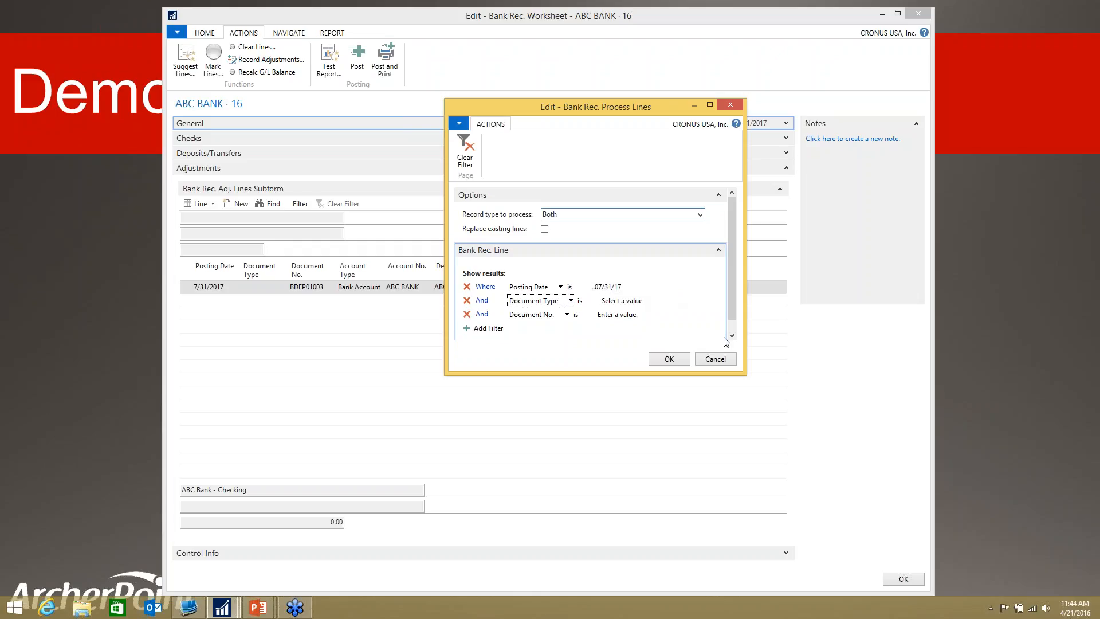
pyautogui.click(669, 359)
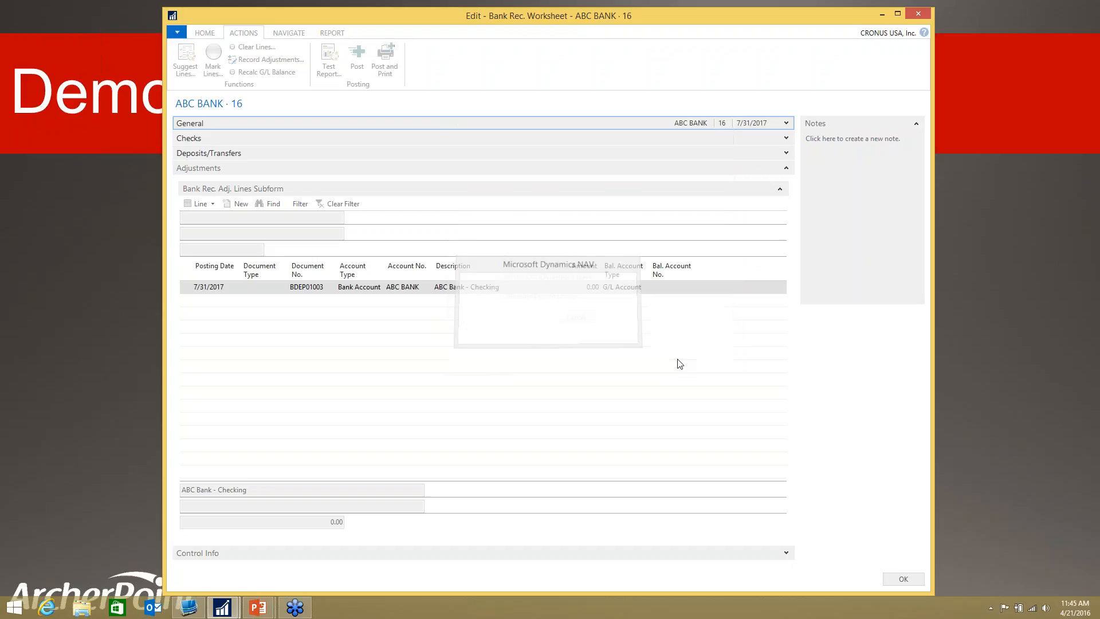
# Step: Examine the suggested check lines and the suggested deposit and transfer lines in the worksheet
pyautogui.click(787, 138)
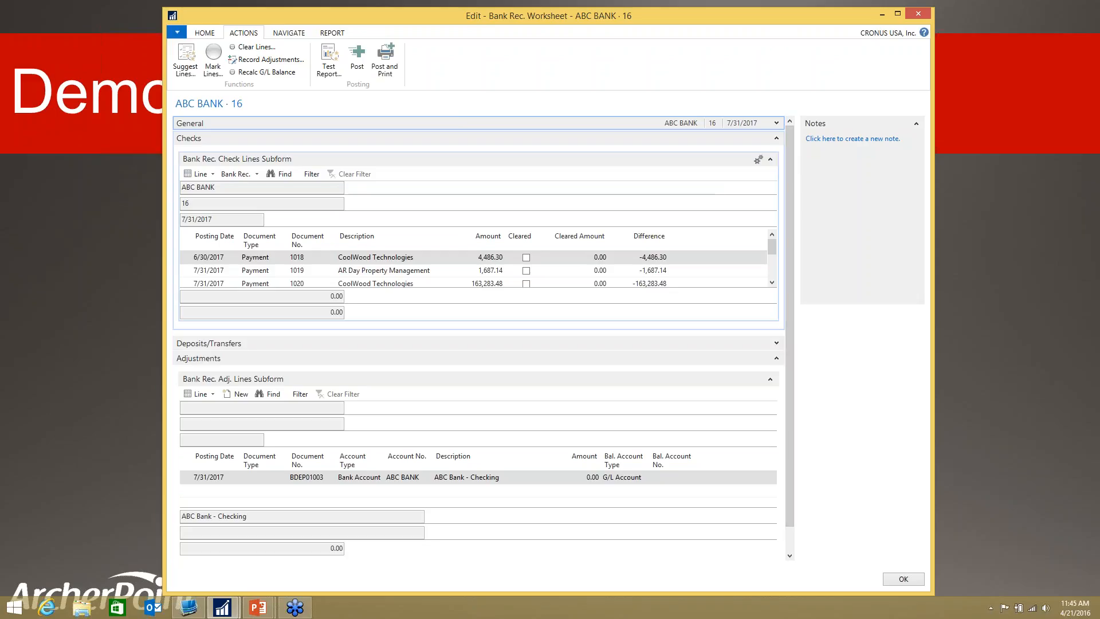
pyautogui.click(776, 358)
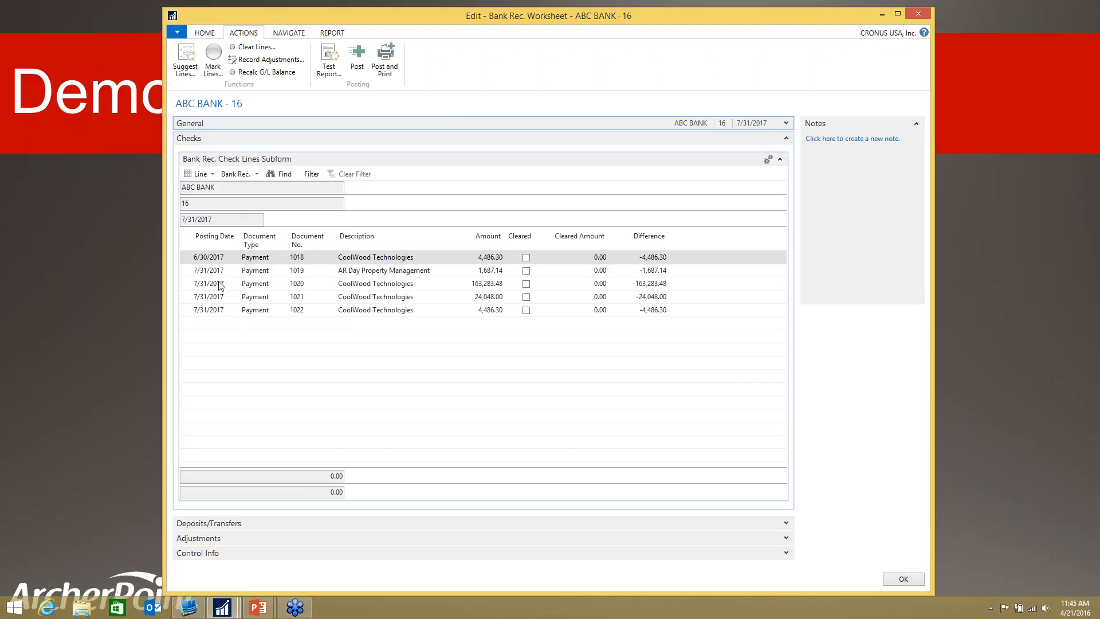
pyautogui.click(787, 139)
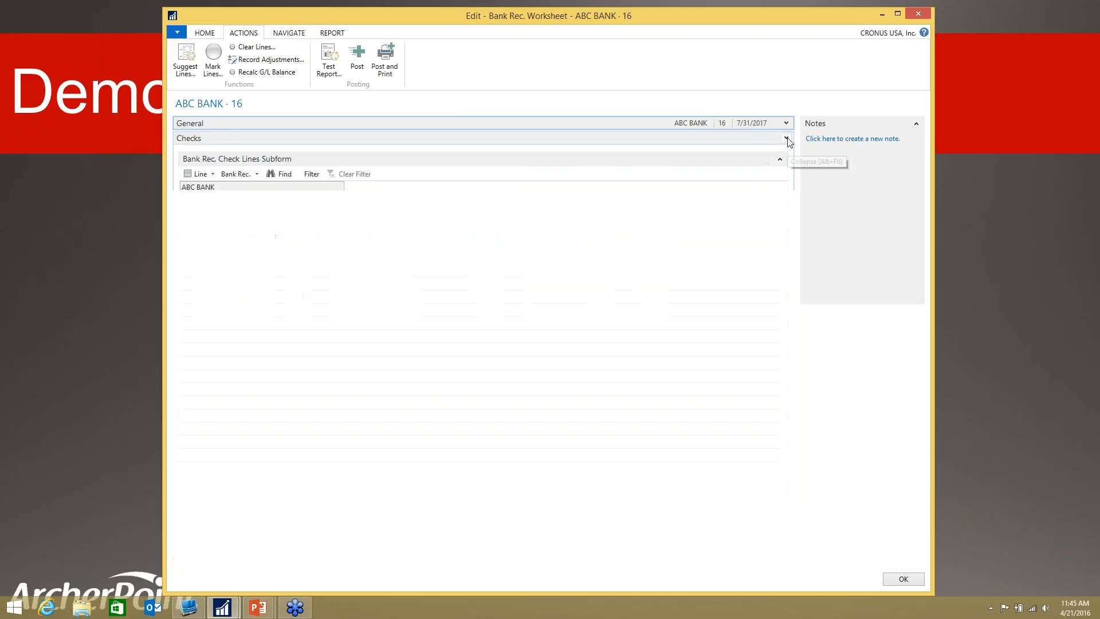
pyautogui.click(787, 153)
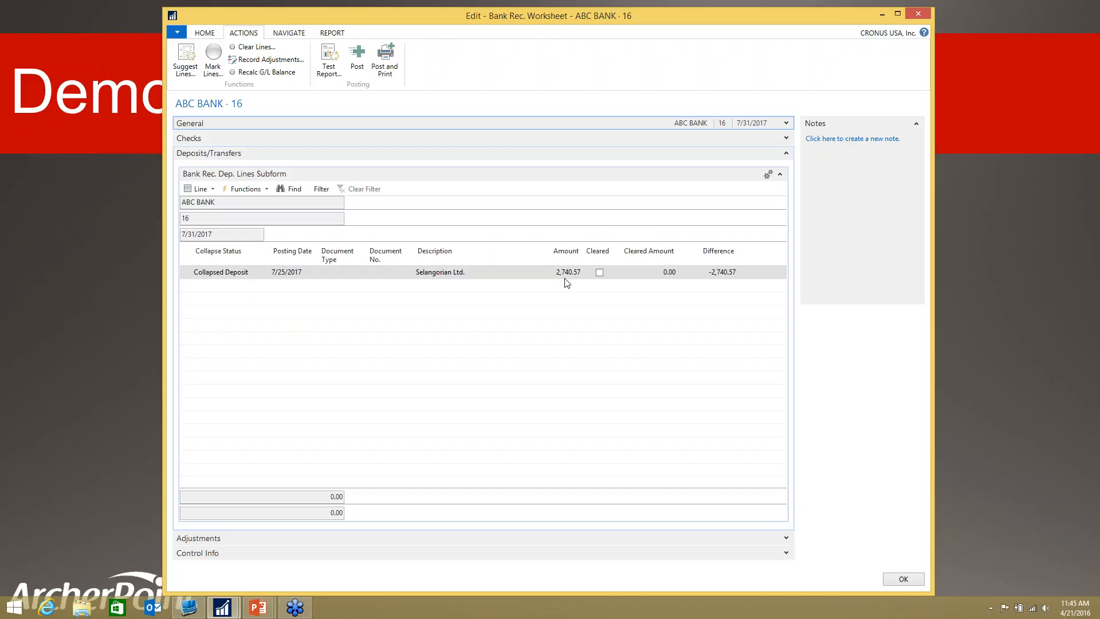
# Step: Try marking individual lines in the Checks section as cleared, starting with checks 1018 and 1019, and remove the marks again
pyautogui.click(785, 154)
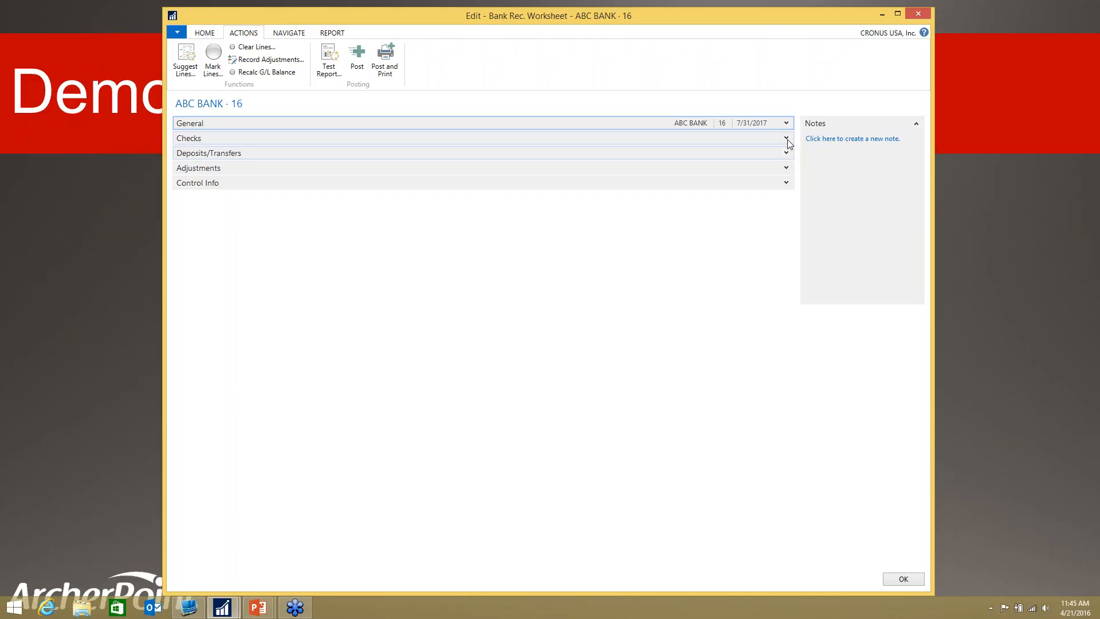
pyautogui.click(786, 139)
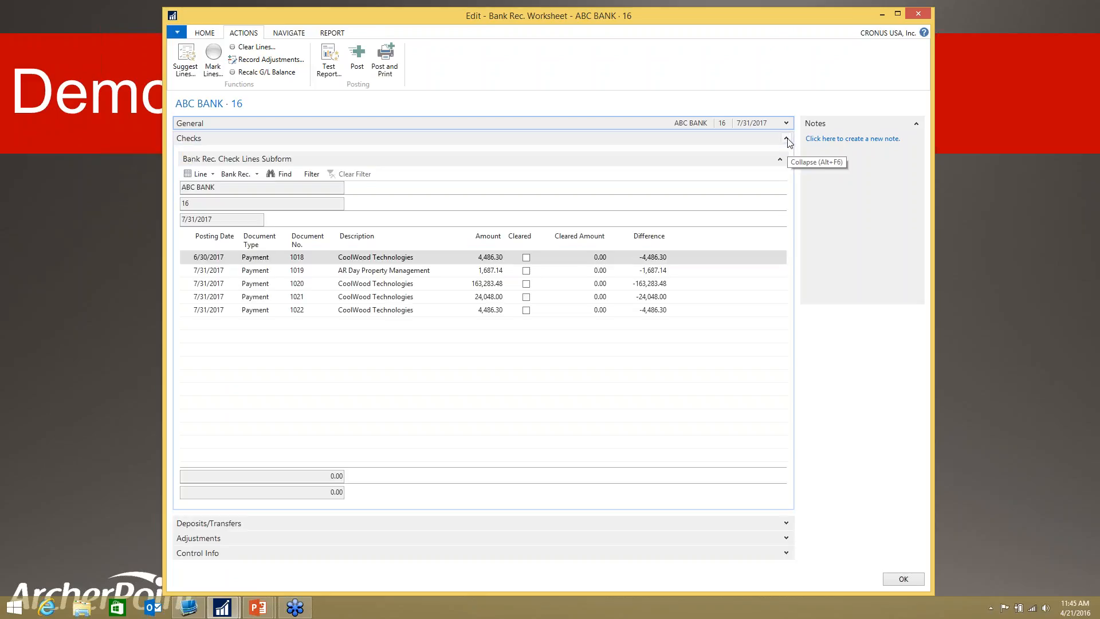
pyautogui.click(526, 259)
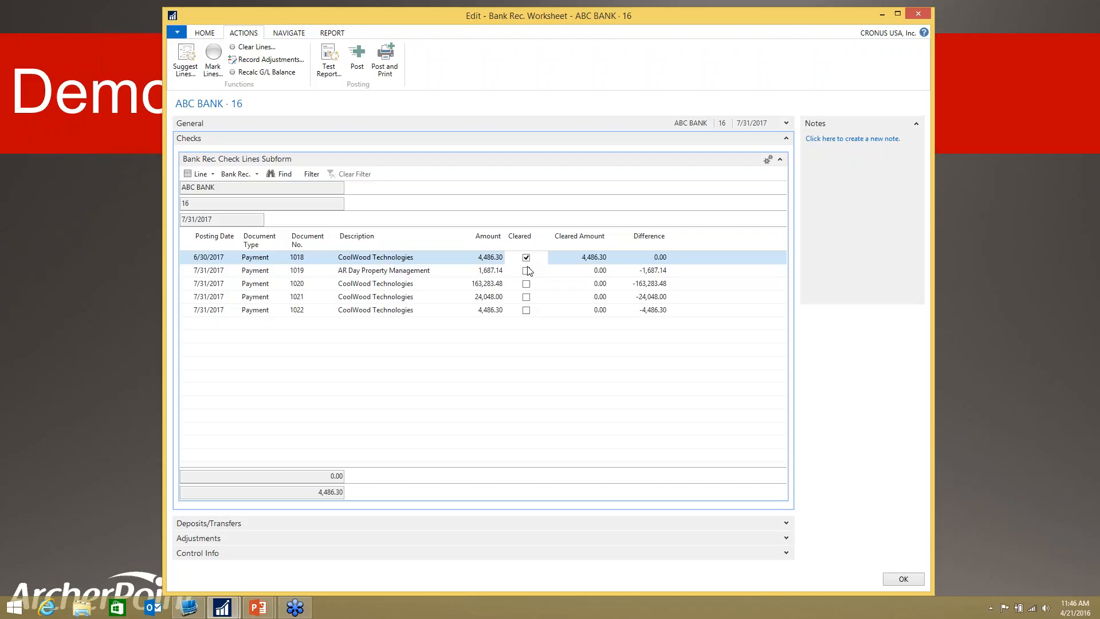
pyautogui.click(526, 271)
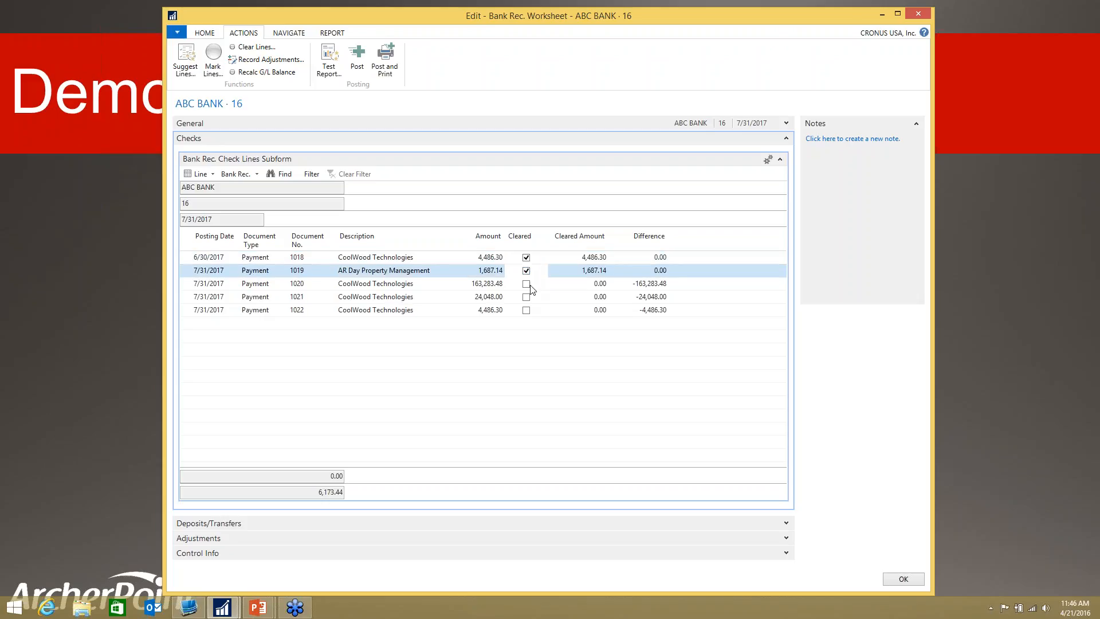
pyautogui.click(527, 284)
pyautogui.click(527, 284)
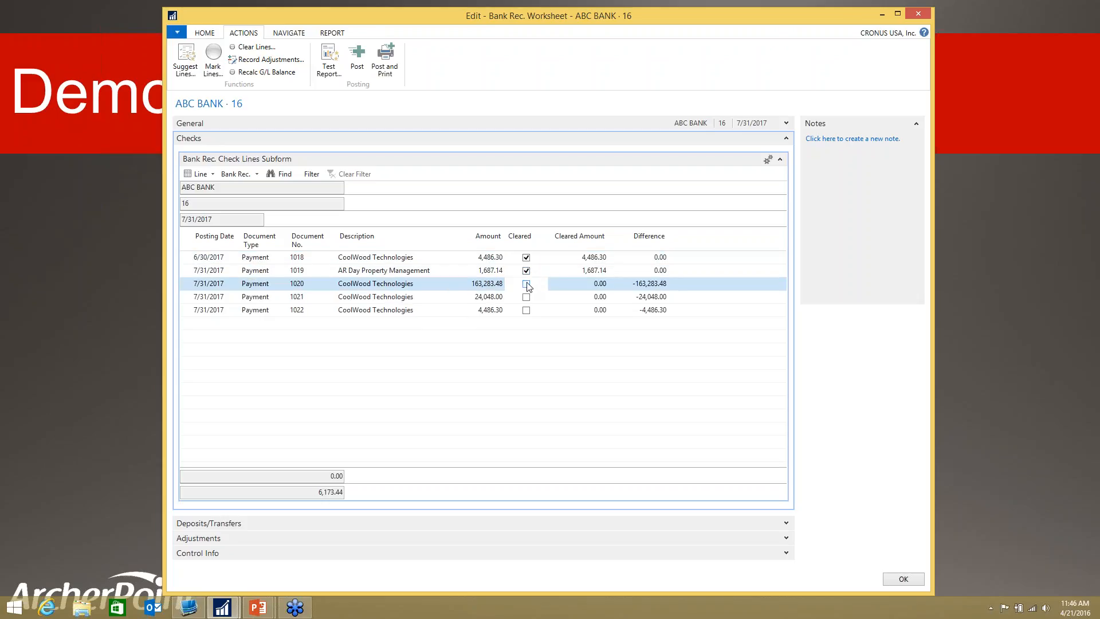
pyautogui.click(528, 272)
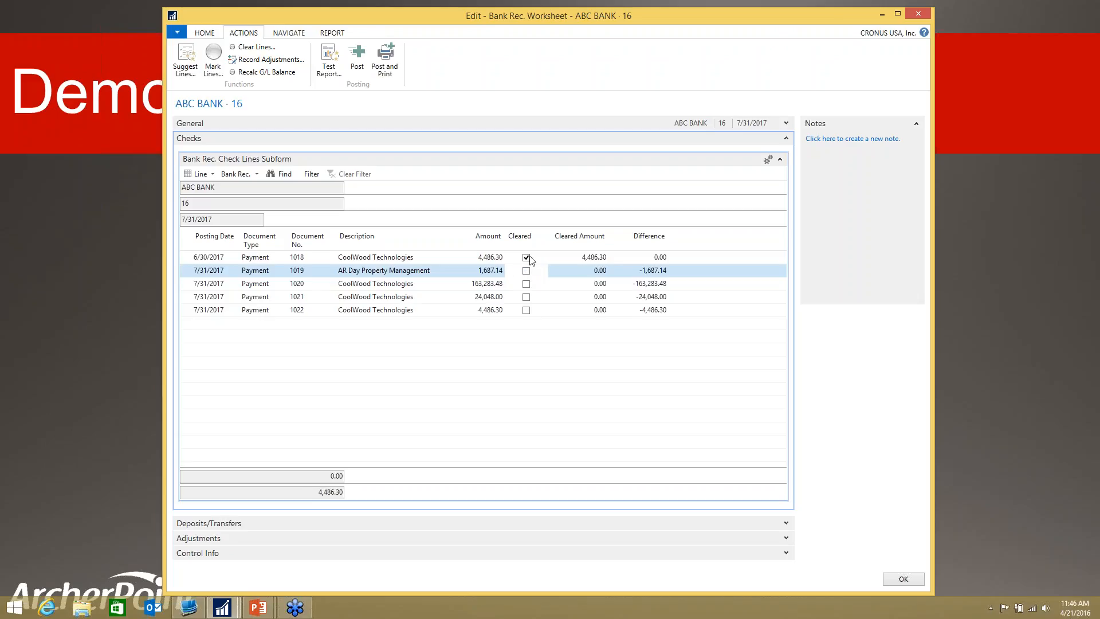
pyautogui.click(527, 258)
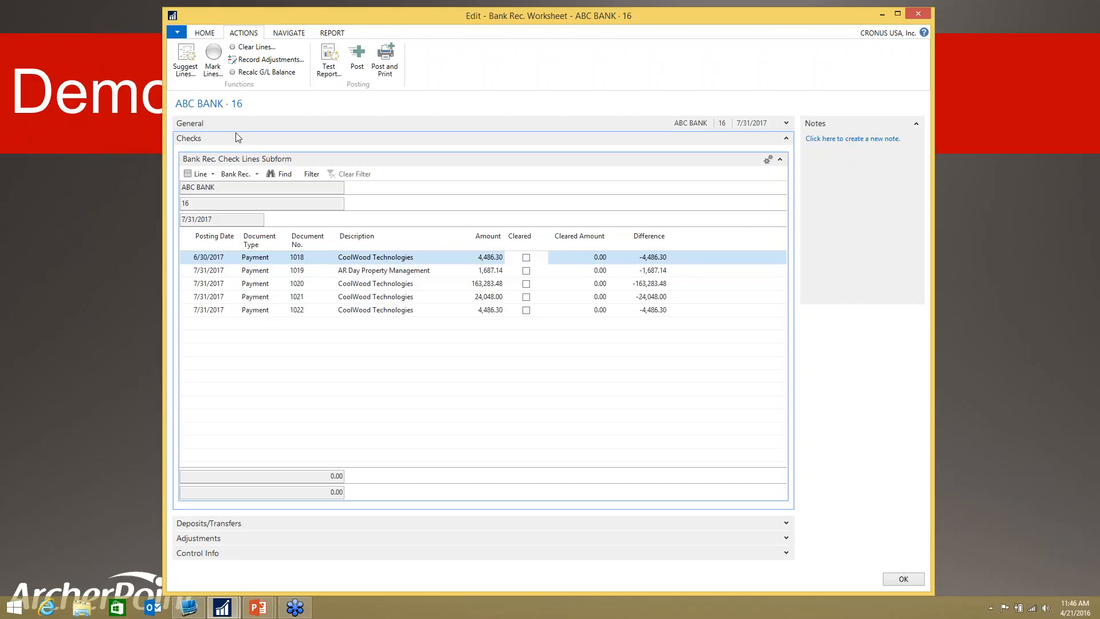
# Step: Mark lines as cleared for record type Checks with document numbers 1018..1022, and remove the cleared mark from check 1022
pyautogui.click(213, 69)
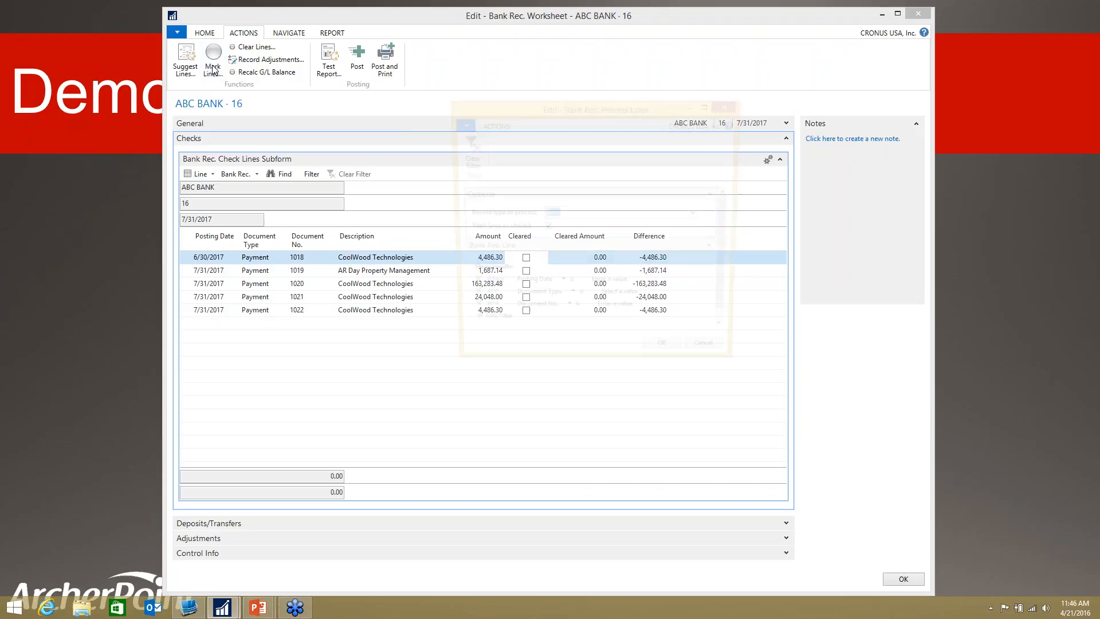
pyautogui.moveTo(556, 109); pyautogui.dragTo(663, 89)
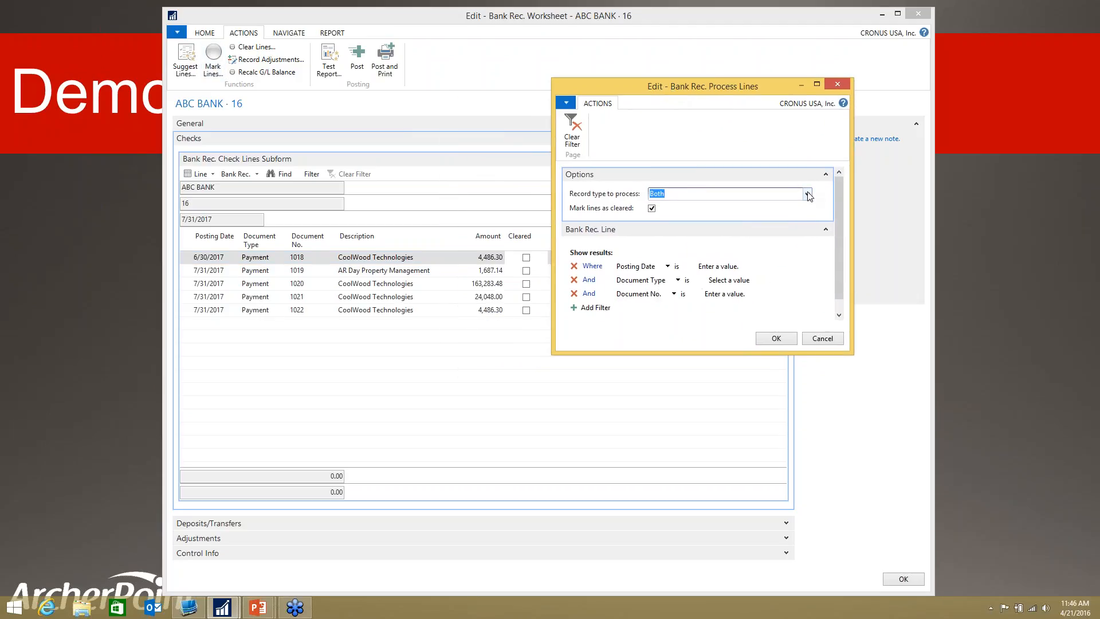
pyautogui.click(807, 195)
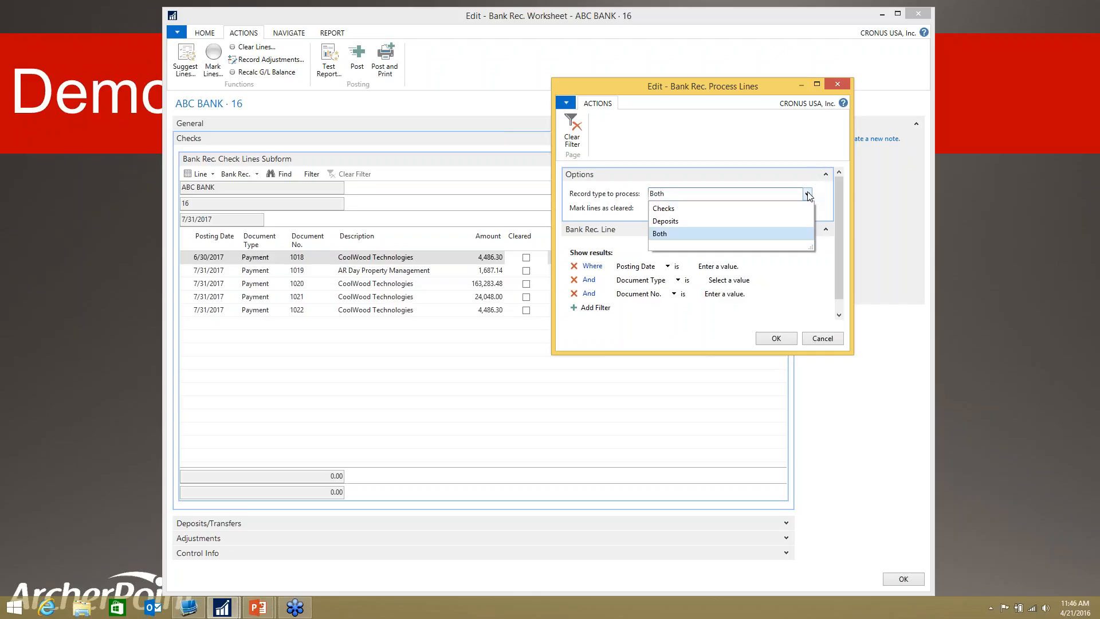
pyautogui.click(667, 209)
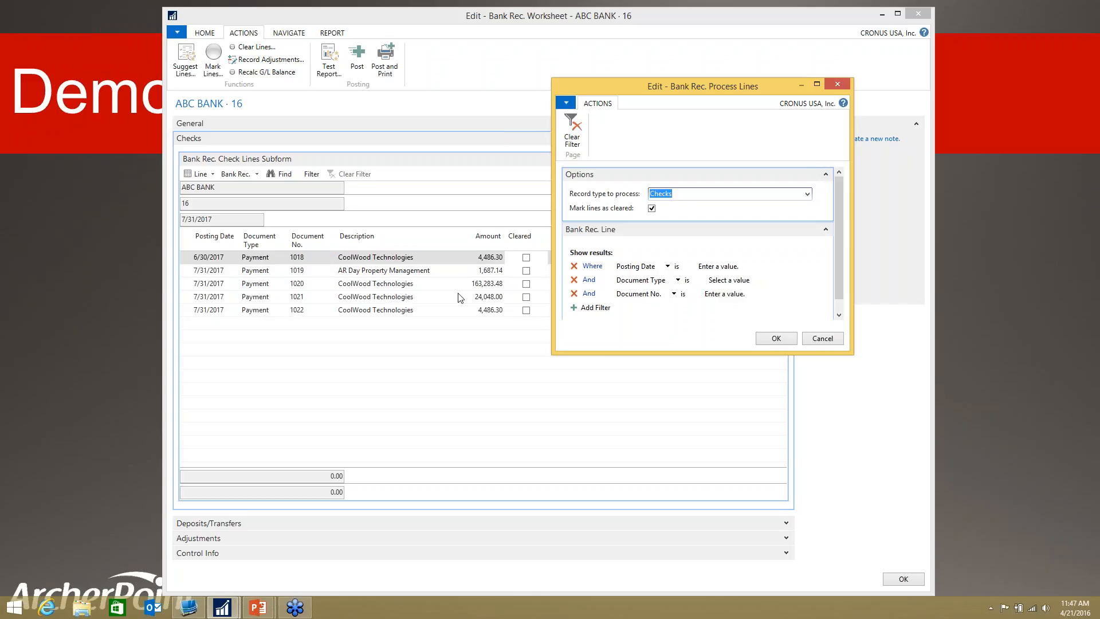
pyautogui.click(713, 294)
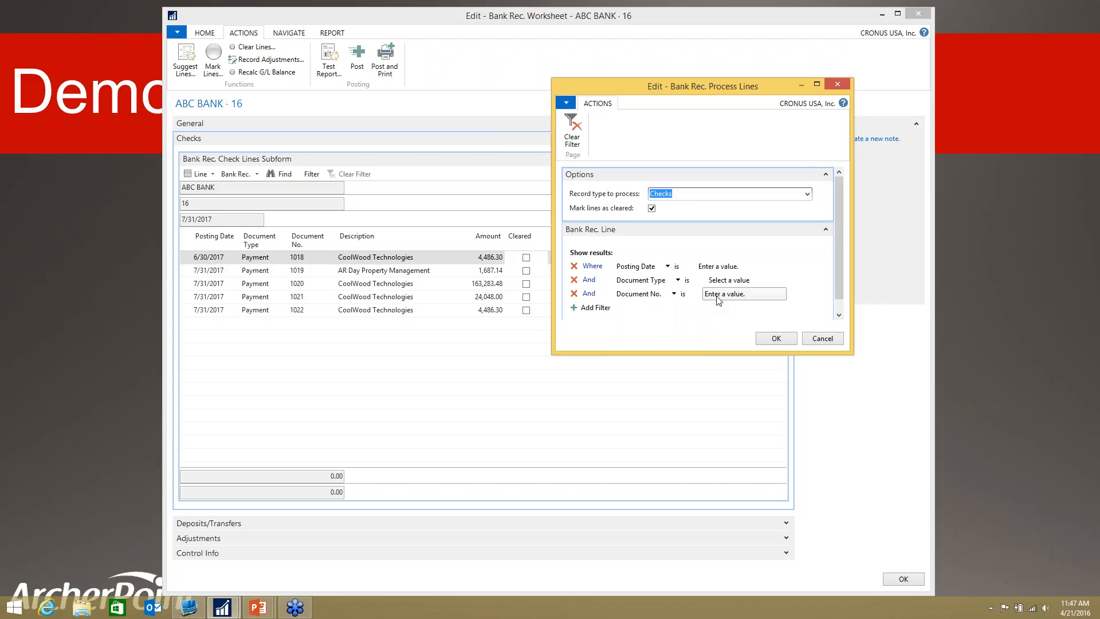
pyautogui.write('1018')
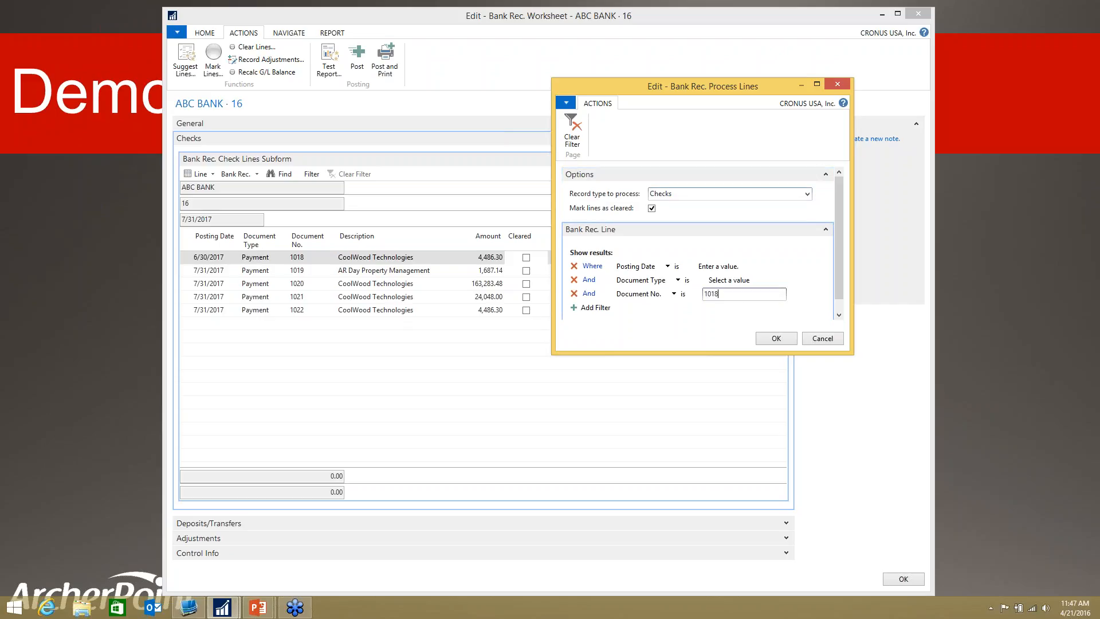
pyautogui.write('..1022')
pyautogui.click(777, 338)
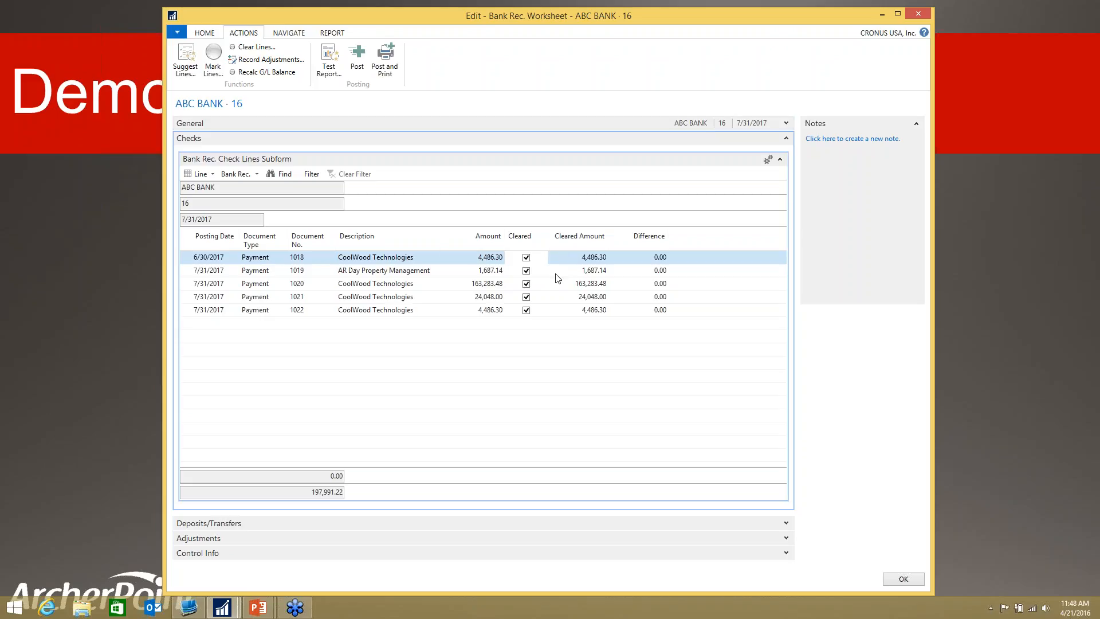
pyautogui.click(526, 310)
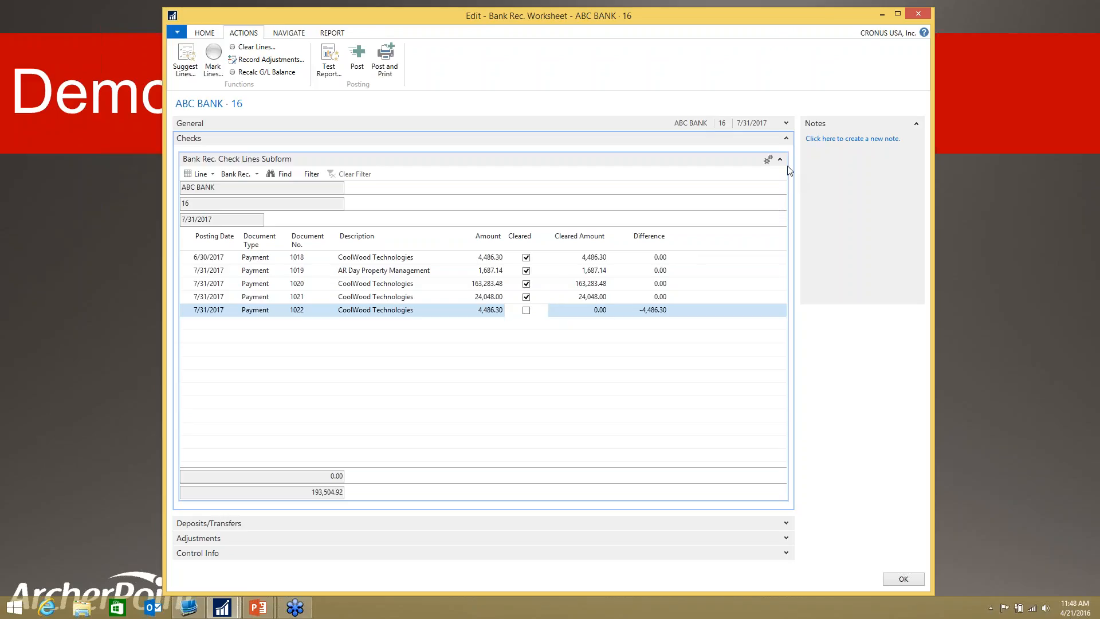
# Step: Collapse the Checks section and mark the Selangorian Ltd. deposit as cleared in the Deposits/Transfers section, then collapse that section
pyautogui.click(786, 139)
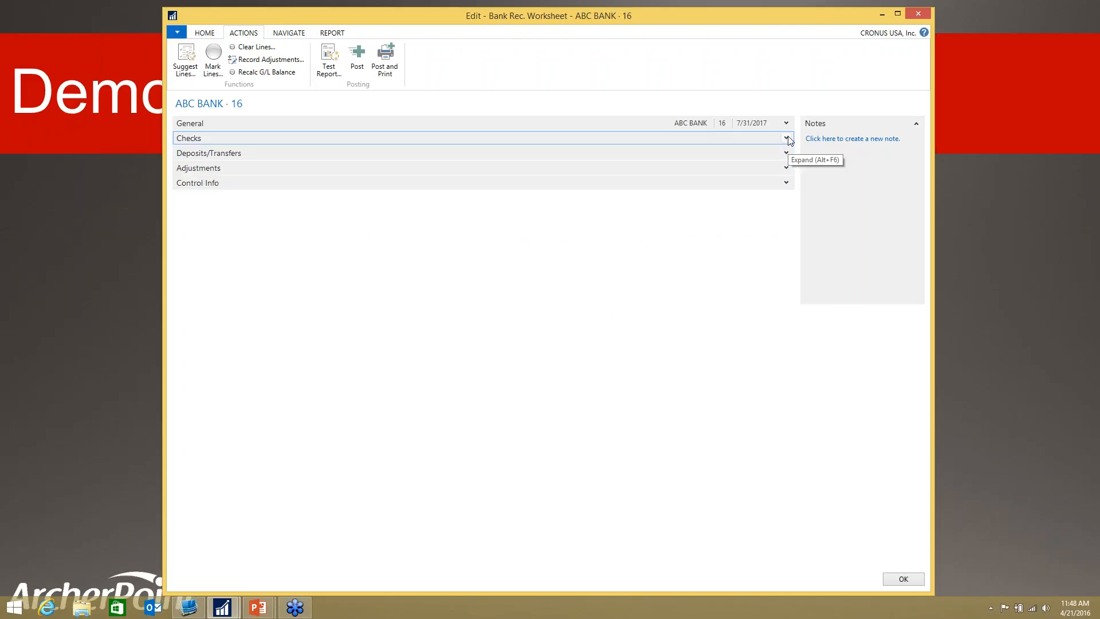
pyautogui.click(786, 154)
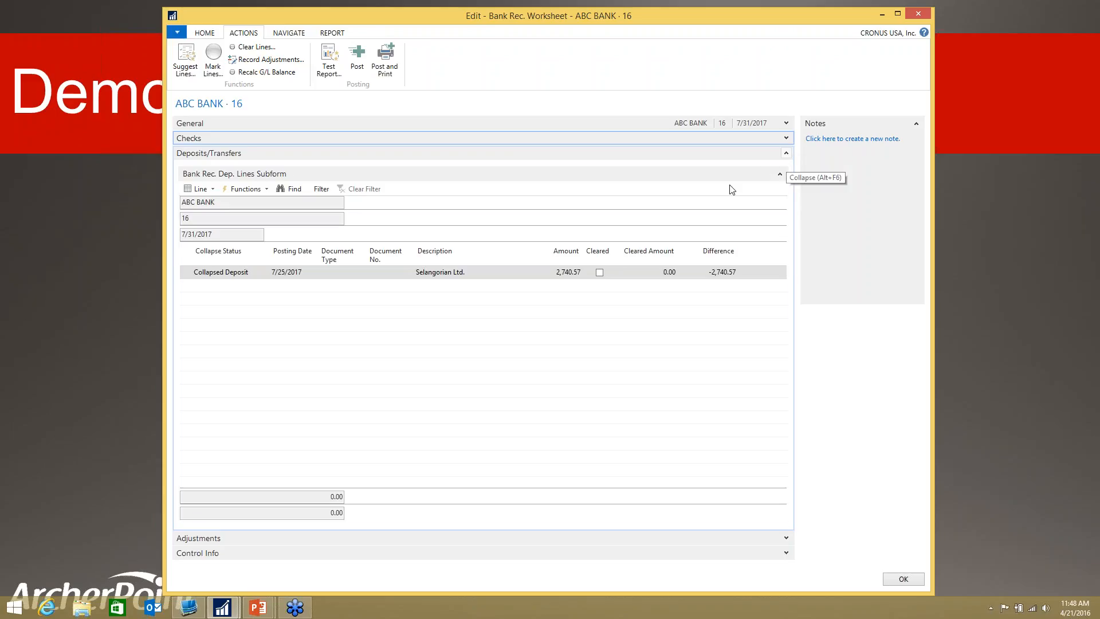
pyautogui.click(599, 273)
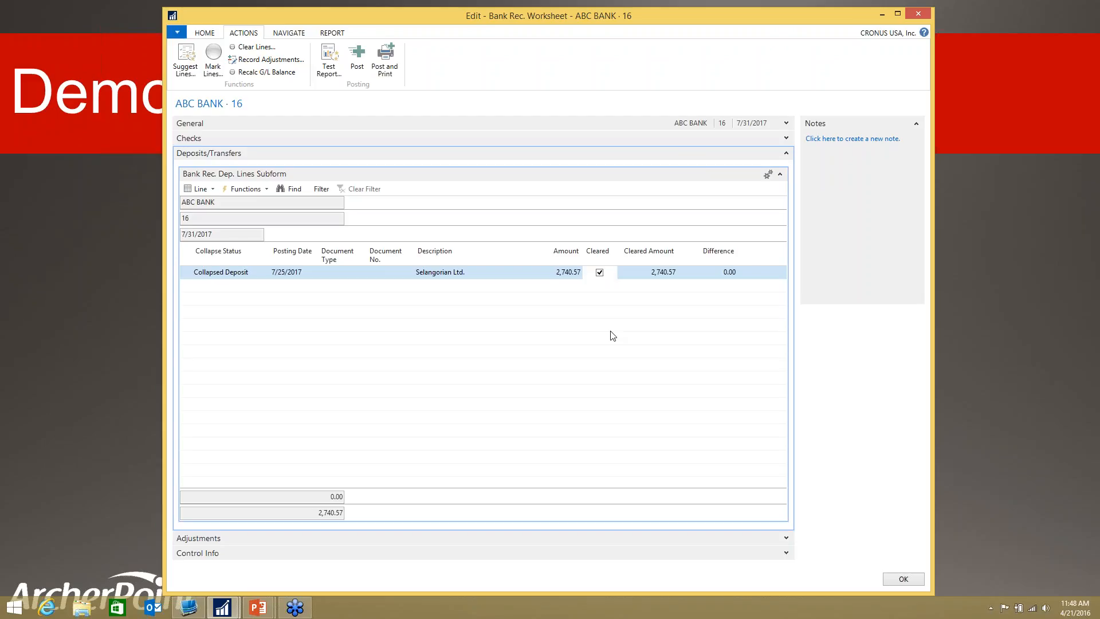
pyautogui.click(785, 155)
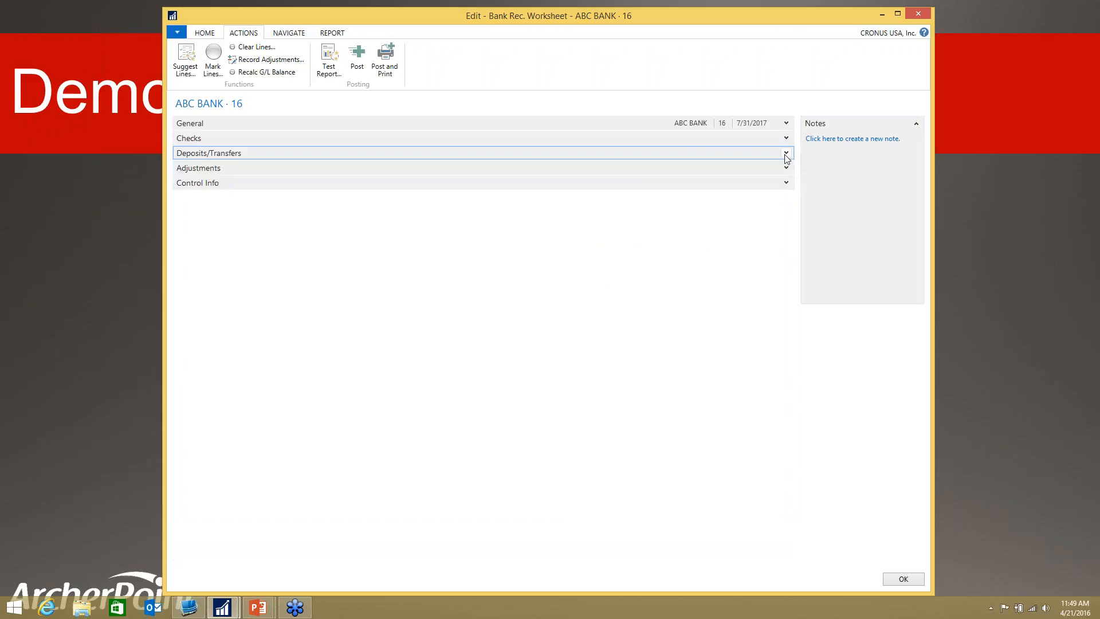
# Step: Examine the Balance on Statement, Ending Balance, Ending G/L Balance and Difference in the General section
pyautogui.click(785, 124)
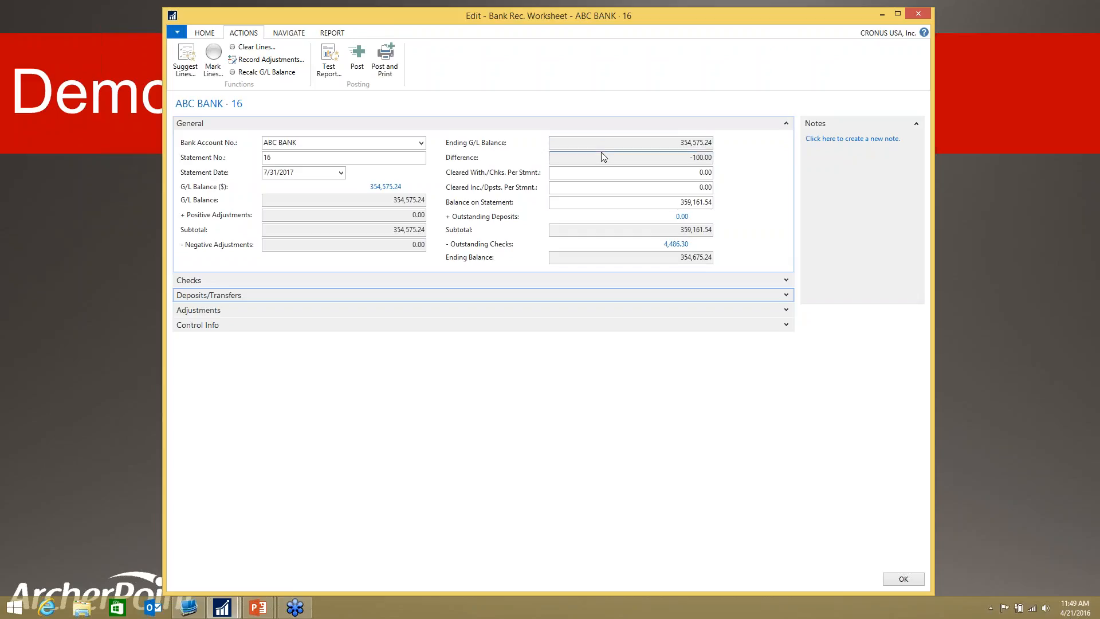
pyautogui.click(672, 202)
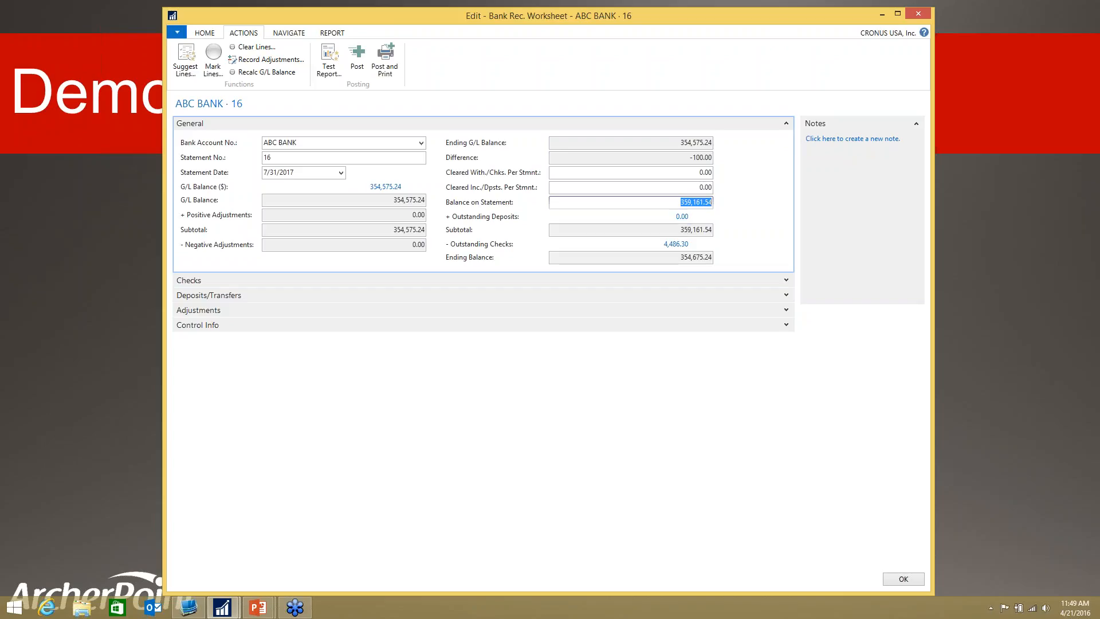
pyautogui.click(673, 260)
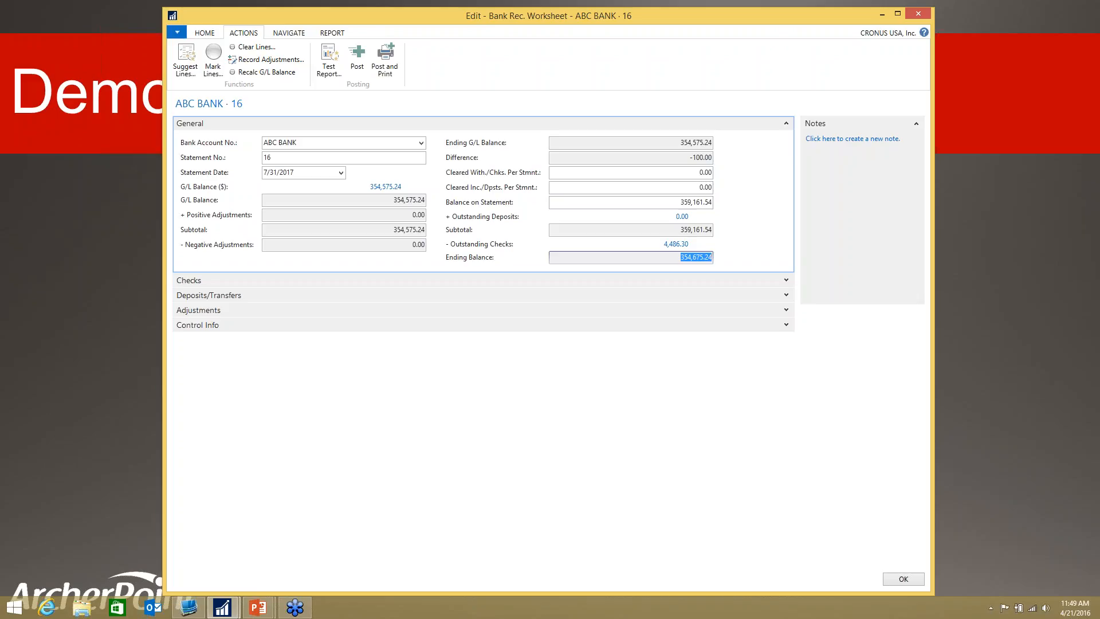
pyautogui.click(673, 142)
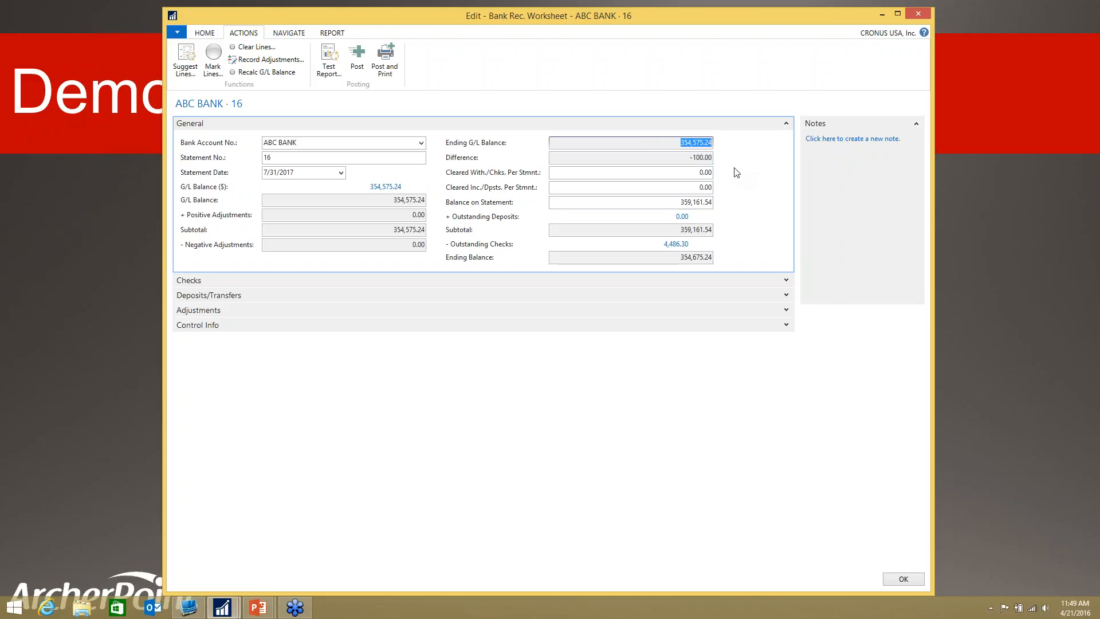
pyautogui.moveTo(685, 157); pyautogui.dragTo(716, 157)
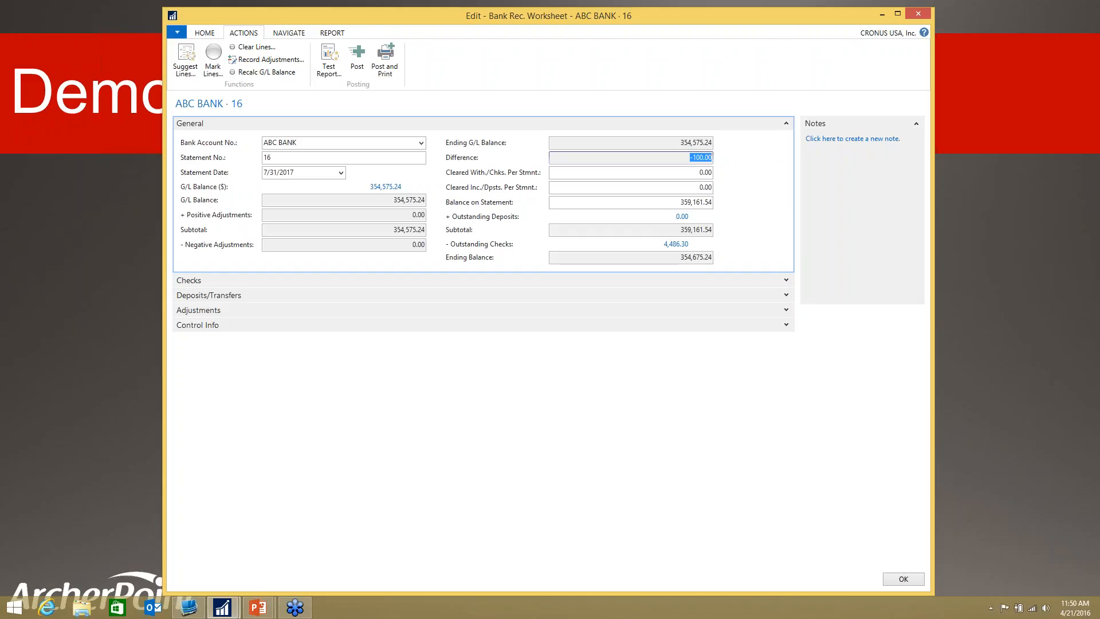
# Step: Describe the adjustment line dated 7/31/2017 as Interest Earned and set its amount to 100
pyautogui.click(786, 310)
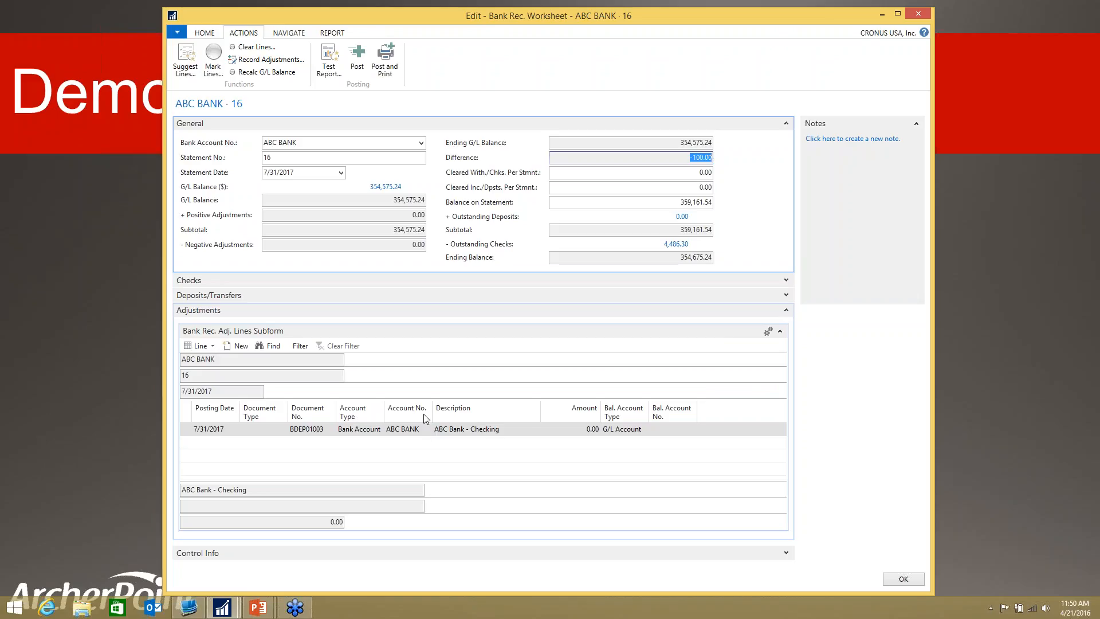
pyautogui.click(508, 427)
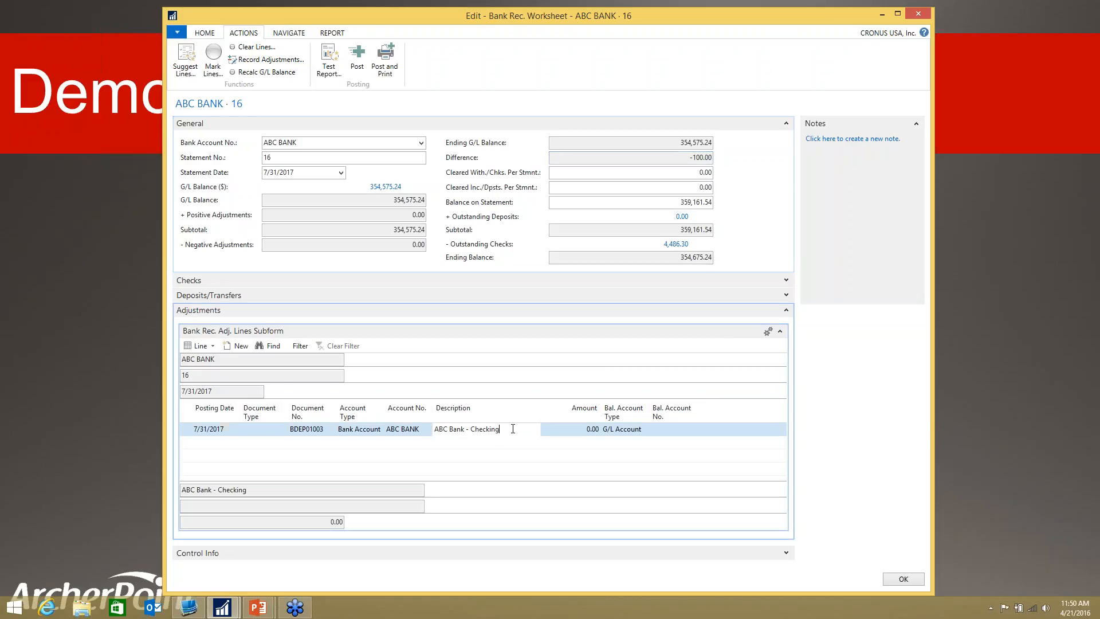
pyautogui.write('Inte')
pyautogui.write('rest')
pyautogui.write('arnefd')
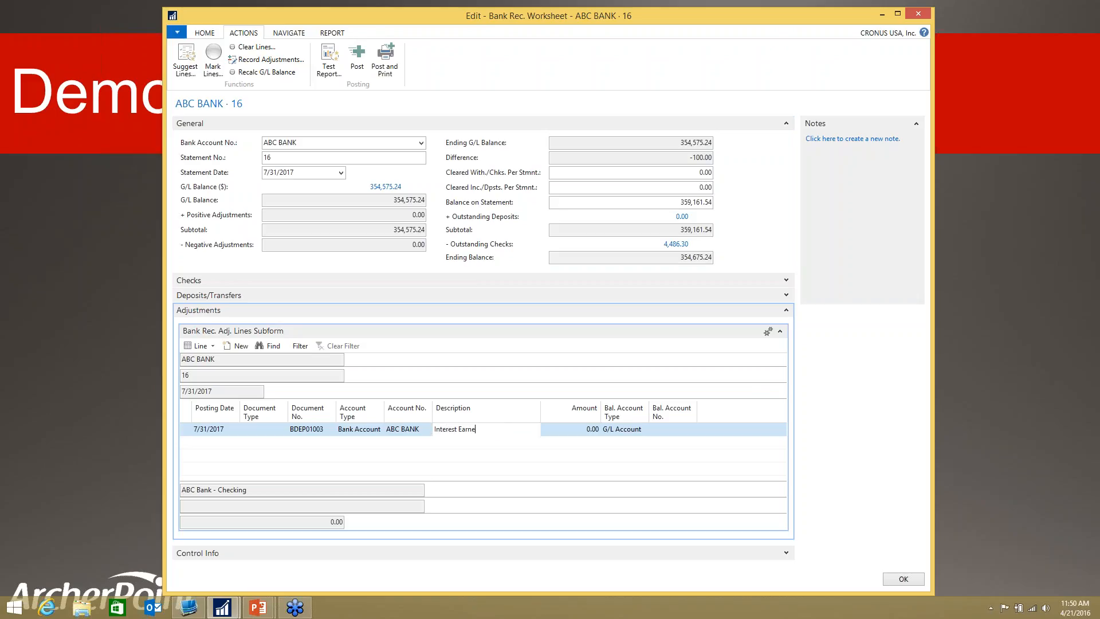
pyautogui.press('BackSpace')
pyautogui.press('BackSpace')
pyautogui.write('d')
pyautogui.press('Tab')
pyautogui.write('100')
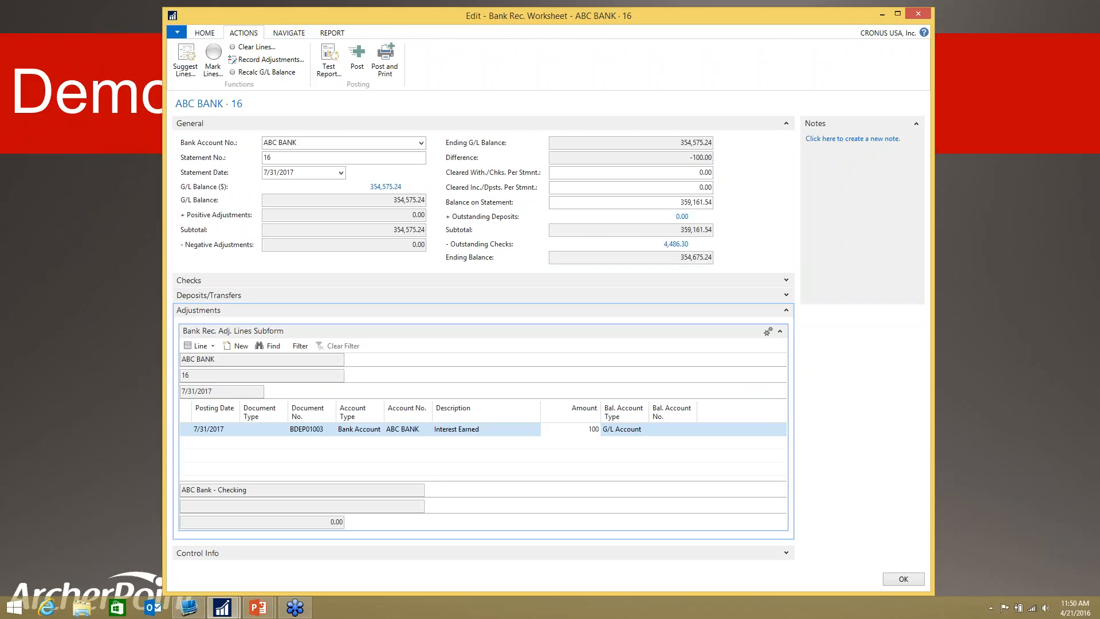
pyautogui.press('Tab')
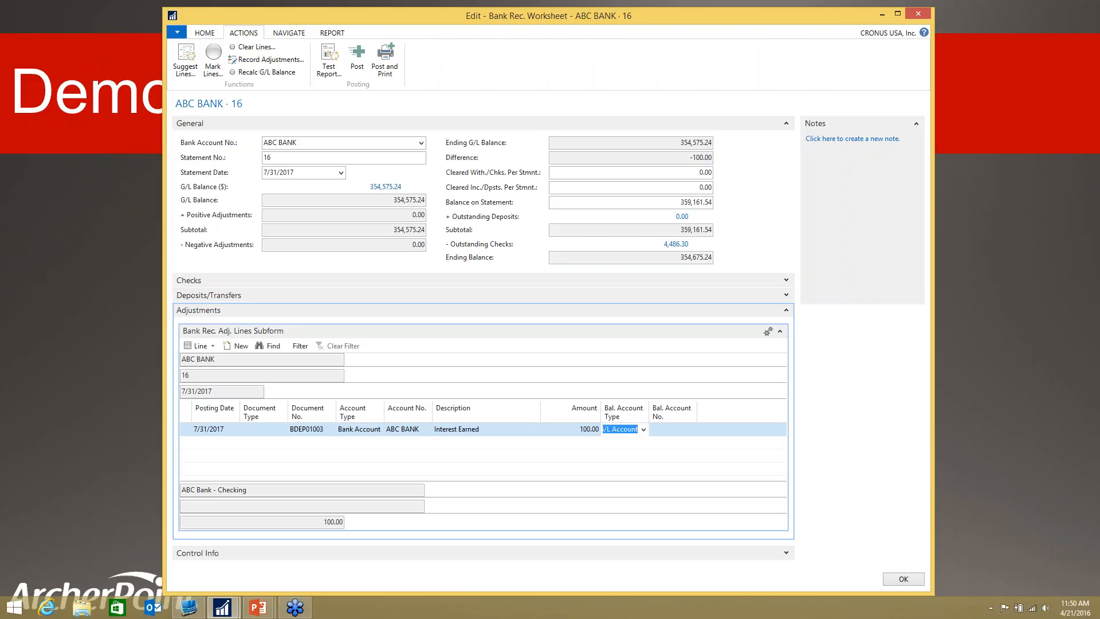
# Step: Look up "interest" for the adjustment line's balancing G/L account and choose Interest on Bank Balances
pyautogui.press('Tab')
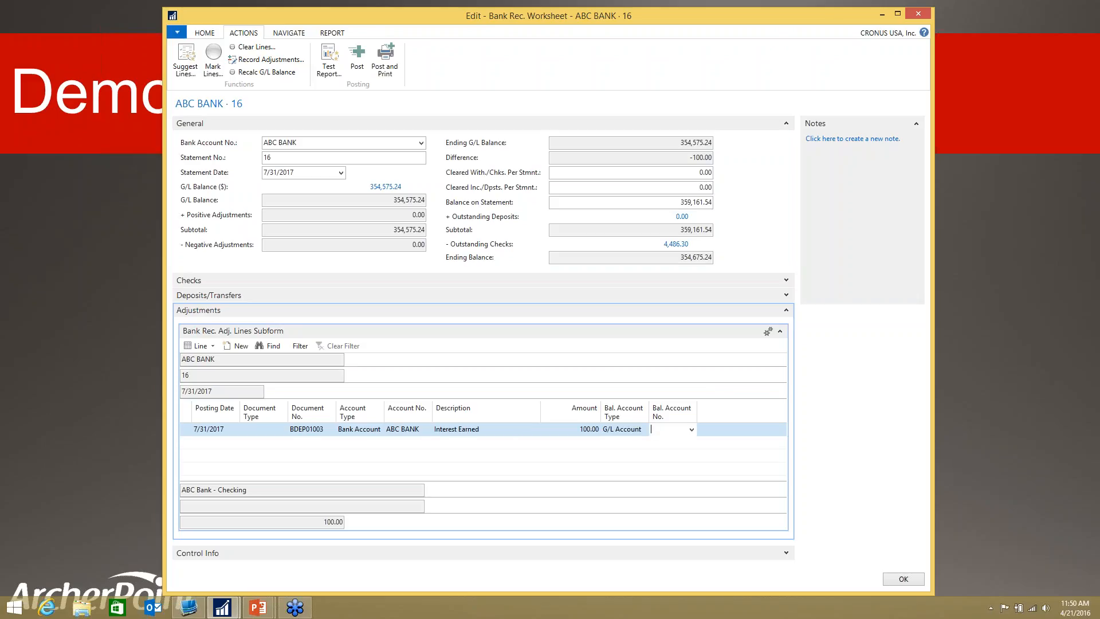
pyautogui.click(692, 430)
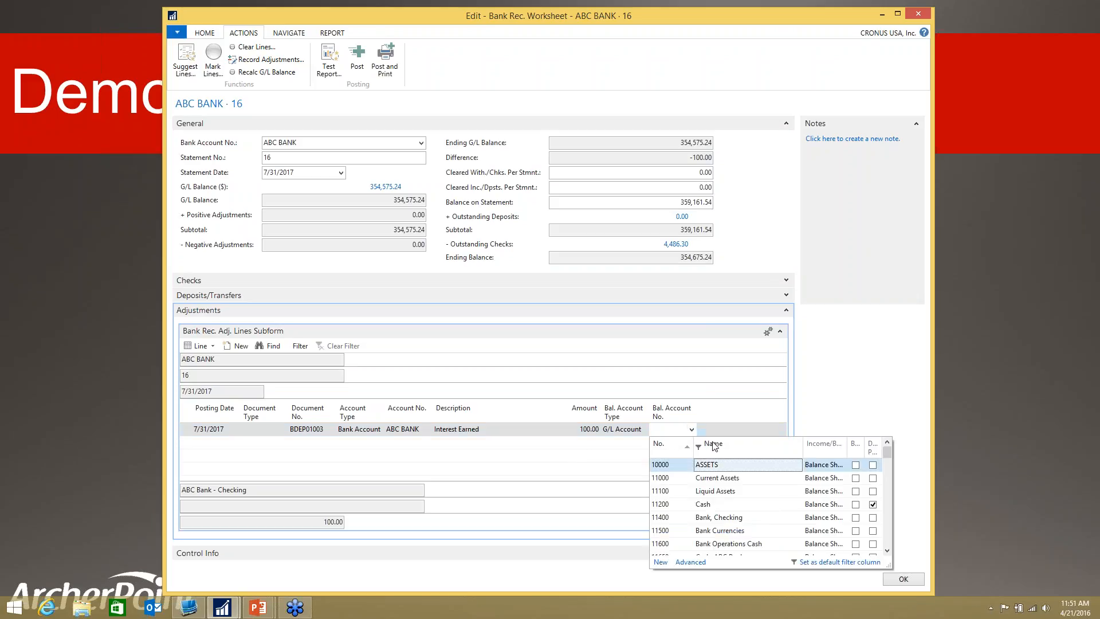
pyautogui.write('interest')
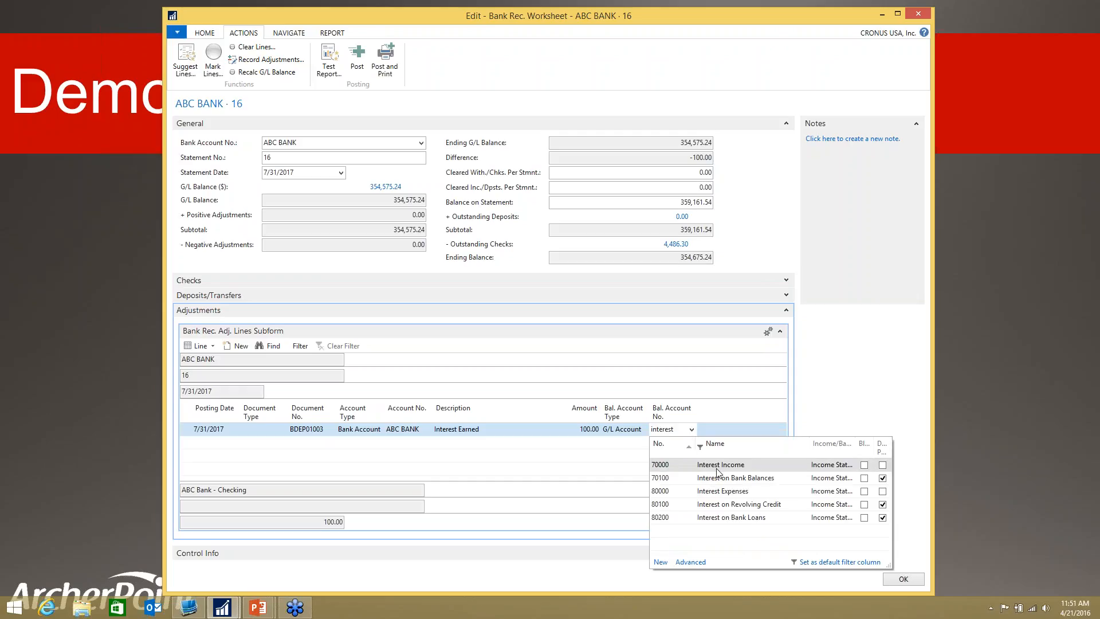
pyautogui.click(719, 480)
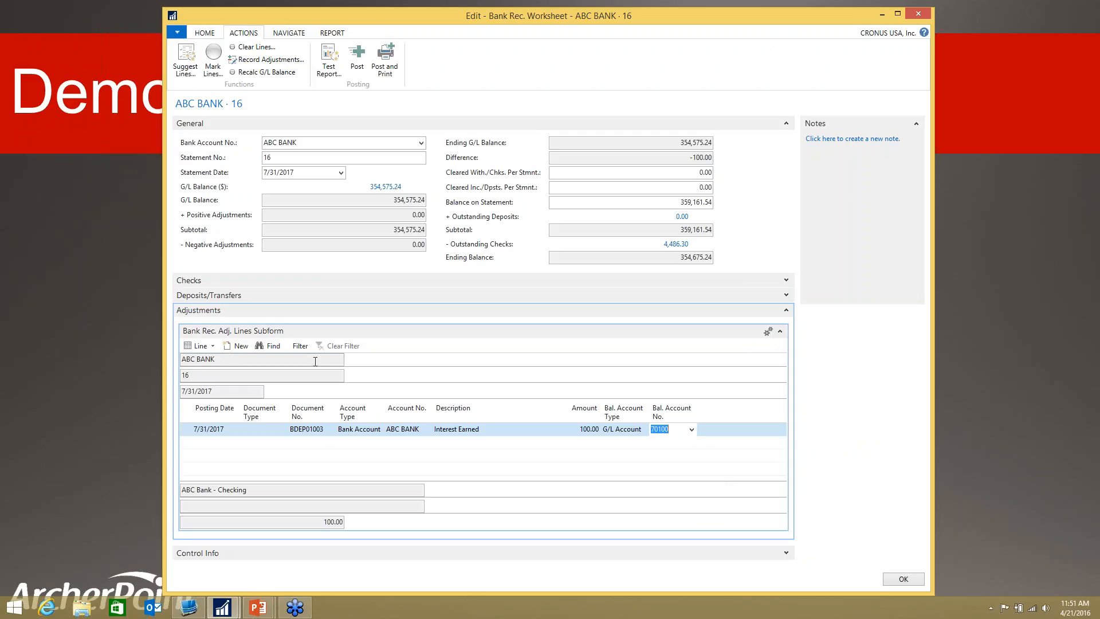
pyautogui.click(212, 347)
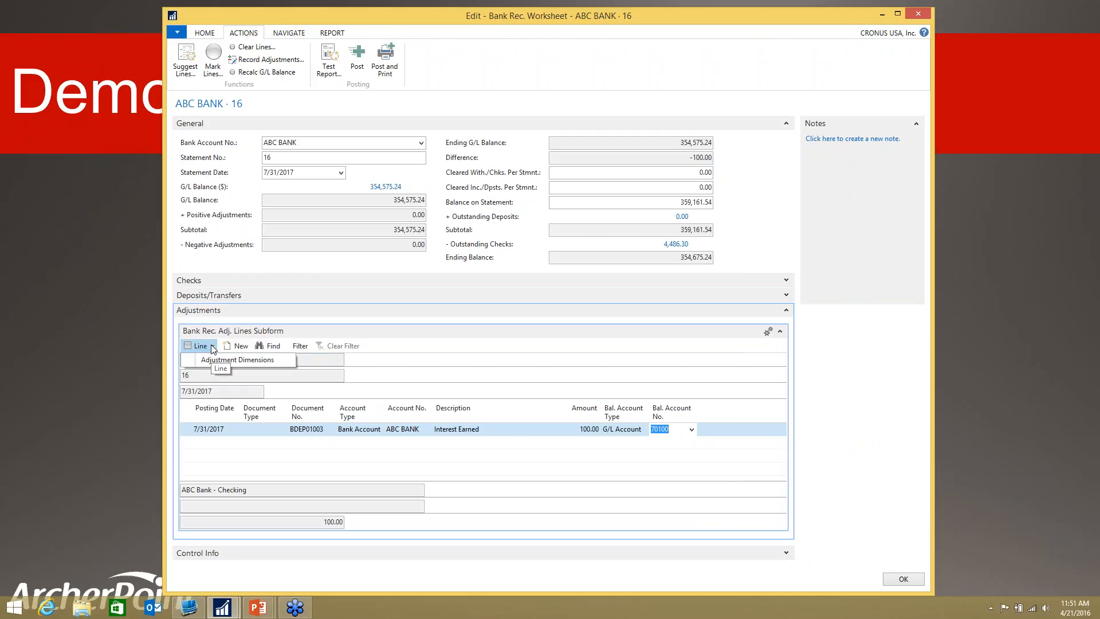
pyautogui.click(214, 349)
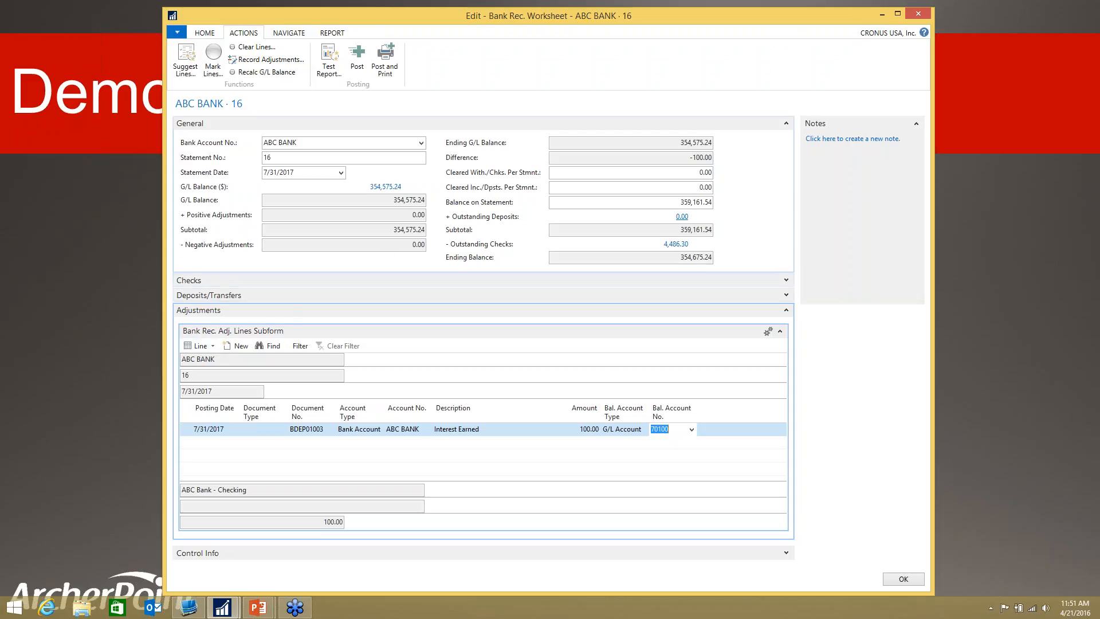
# Step: Commit the interest adjustment line and check the positive and negative adjustments, Ending G/L Balance and Difference in the General section
pyautogui.click(630, 188)
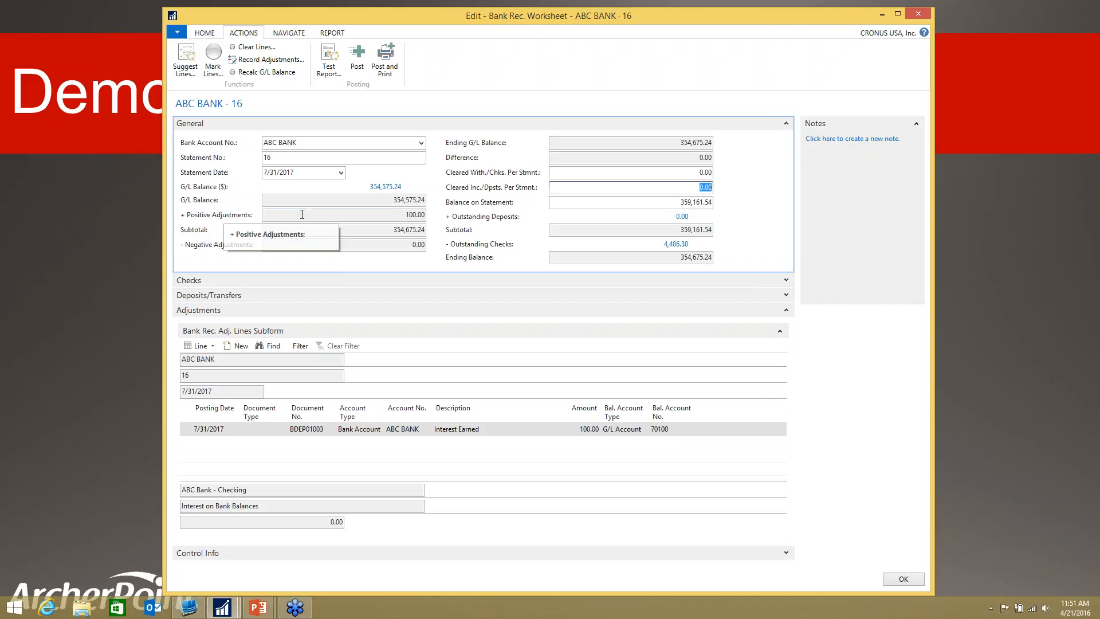
pyautogui.click(311, 247)
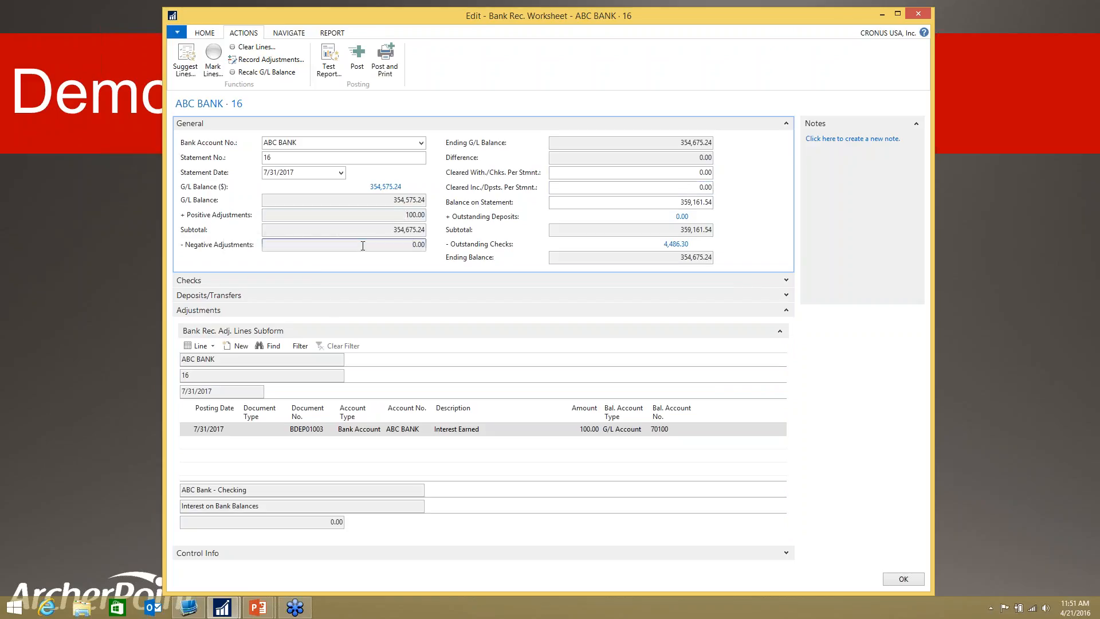
pyautogui.click(670, 144)
pyautogui.click(671, 158)
pyautogui.doubleClick(710, 158)
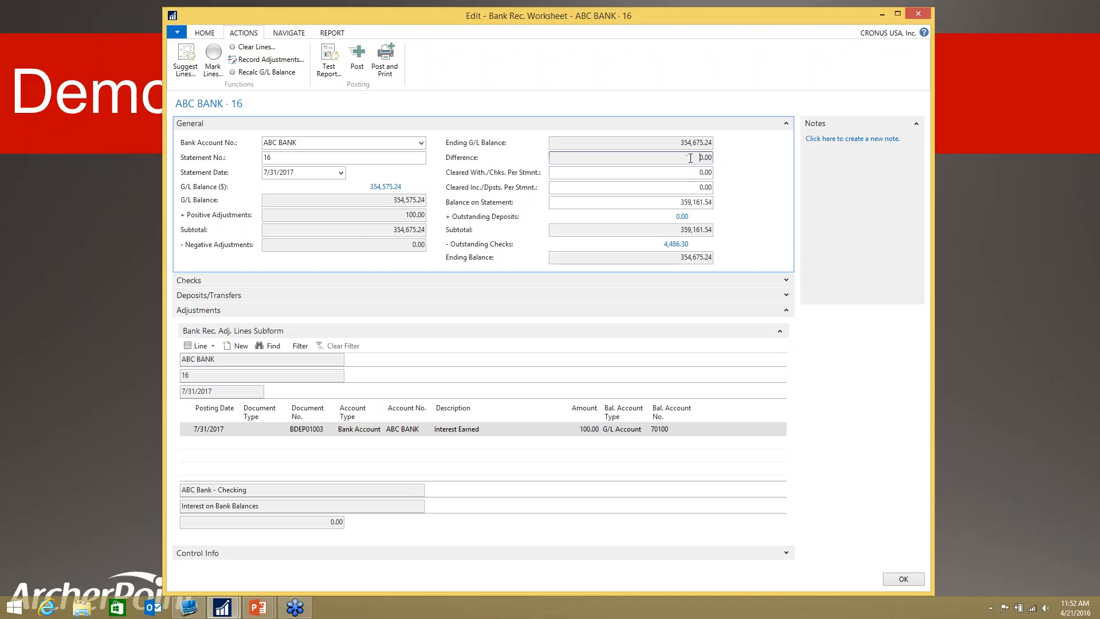
pyautogui.click(683, 173)
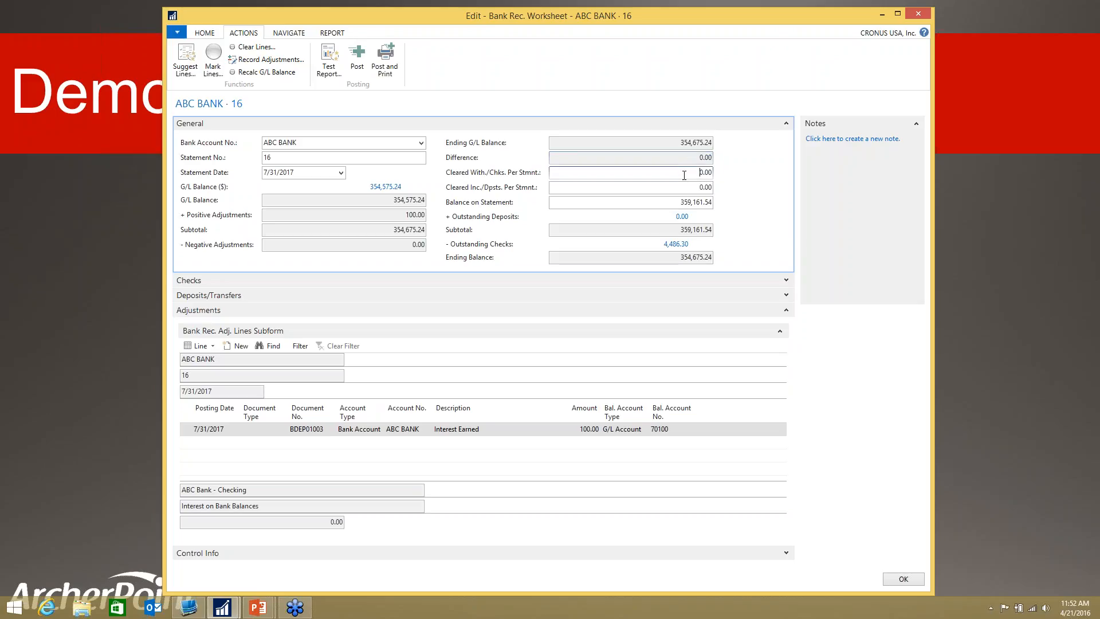
# Step: Preview the bank rec. test report for ABC BANK statement 16 with all print options included, review it and close the preview
pyautogui.click(328, 63)
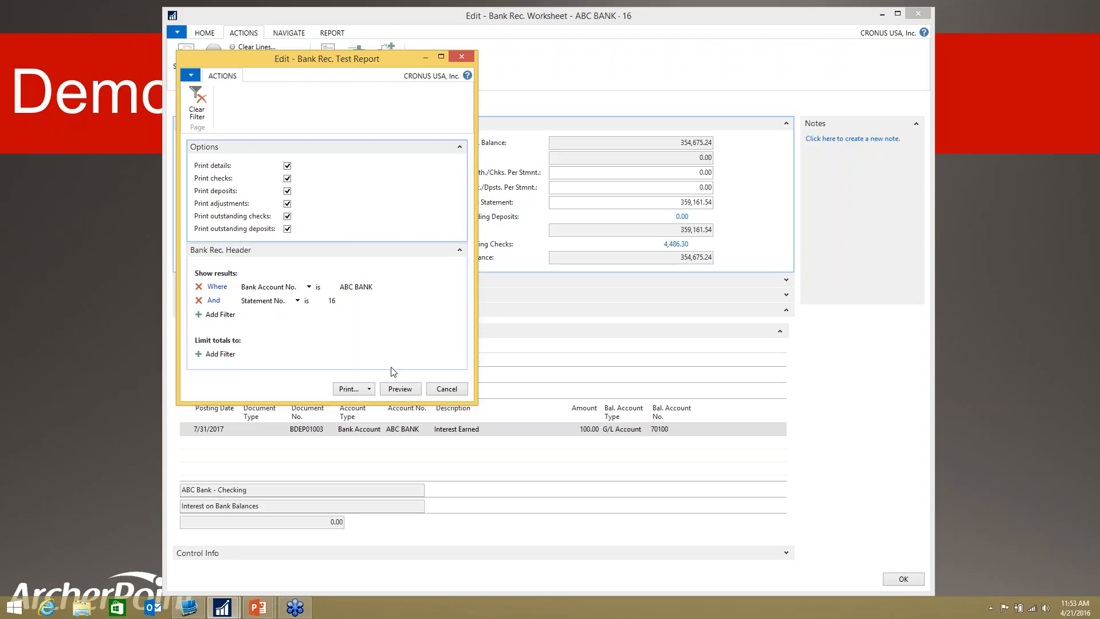
pyautogui.click(412, 392)
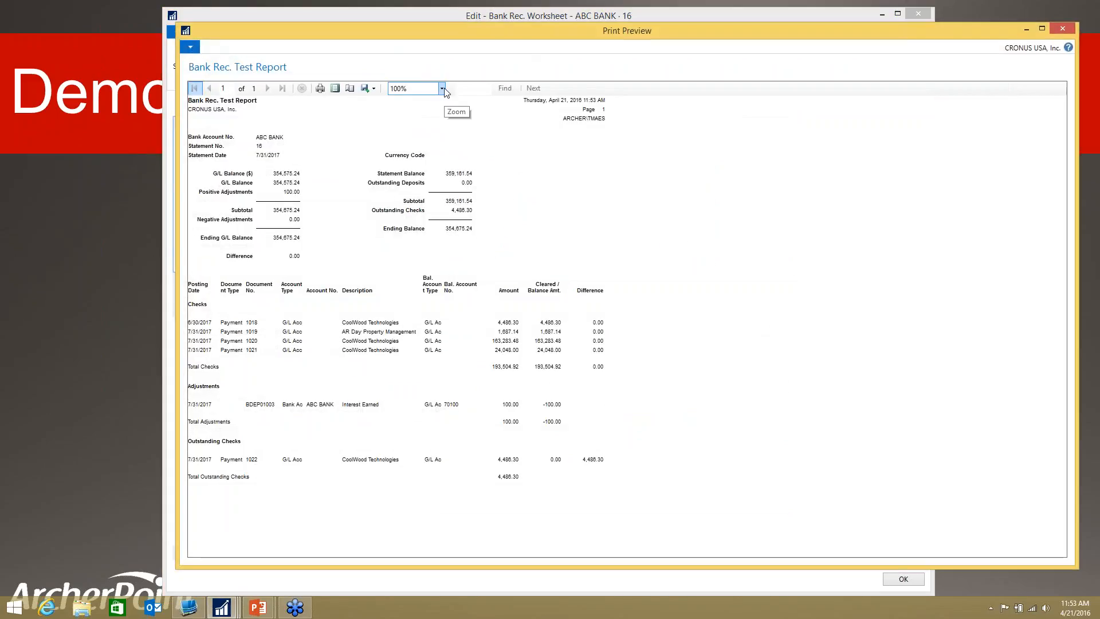
pyautogui.click(413, 91)
pyautogui.click(412, 94)
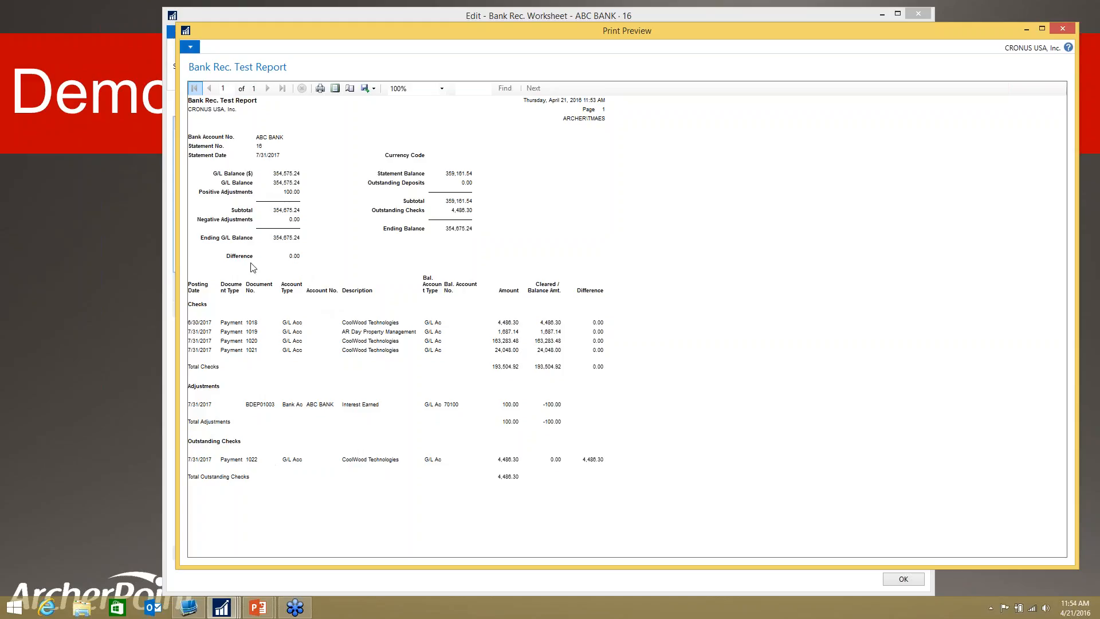
pyautogui.click(1060, 30)
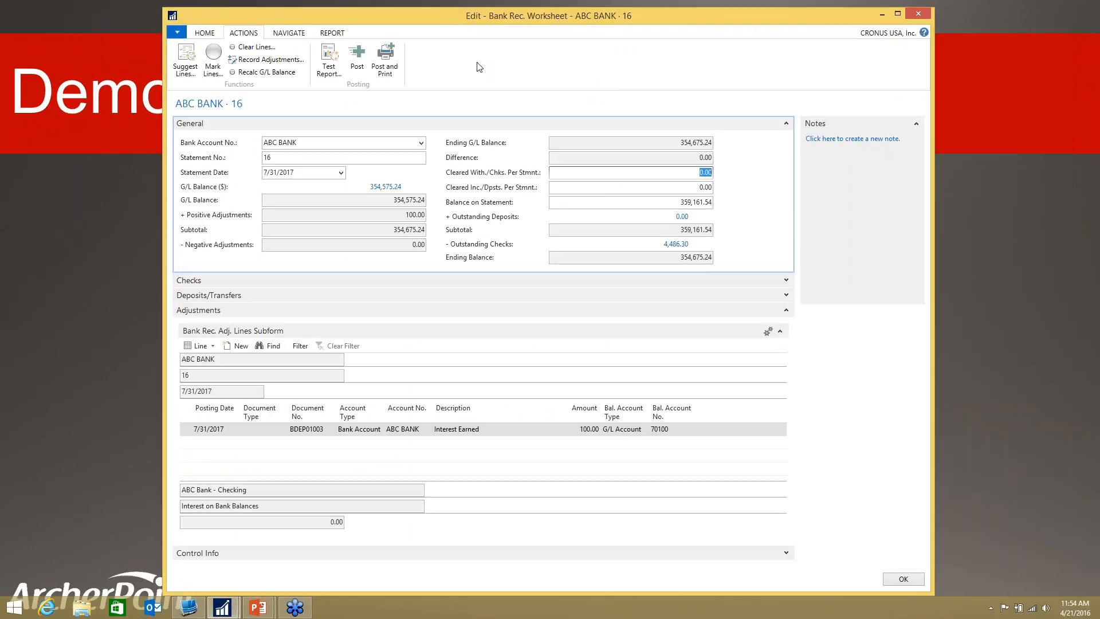
# Step: Post bank rec. statement 16 for ABC BANK, without printing, and acknowledge the posting
pyautogui.click(365, 66)
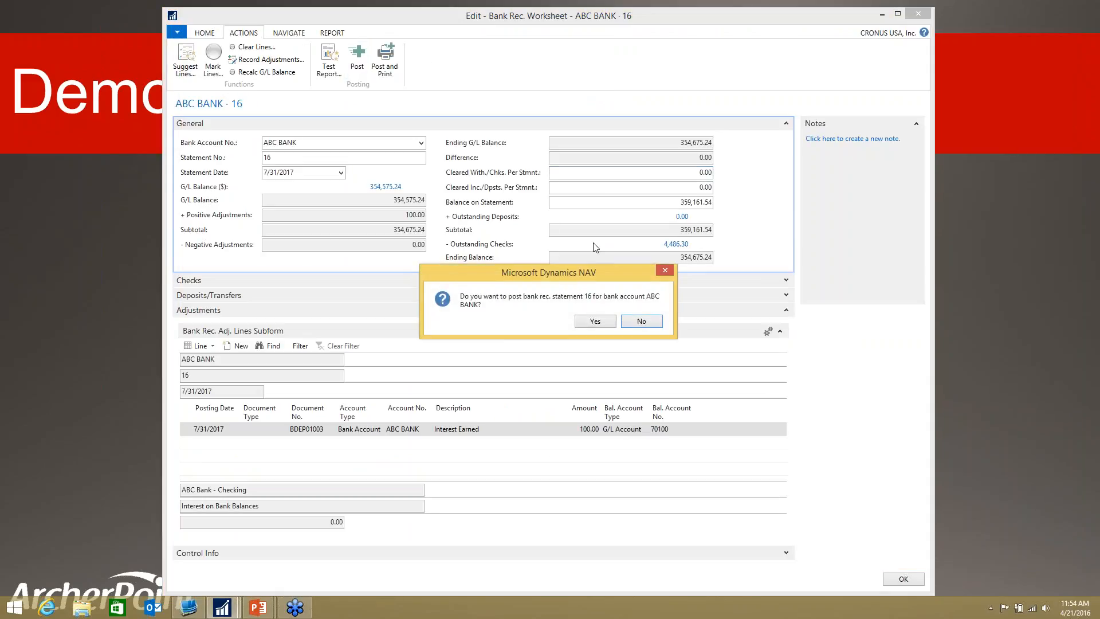
pyautogui.click(596, 322)
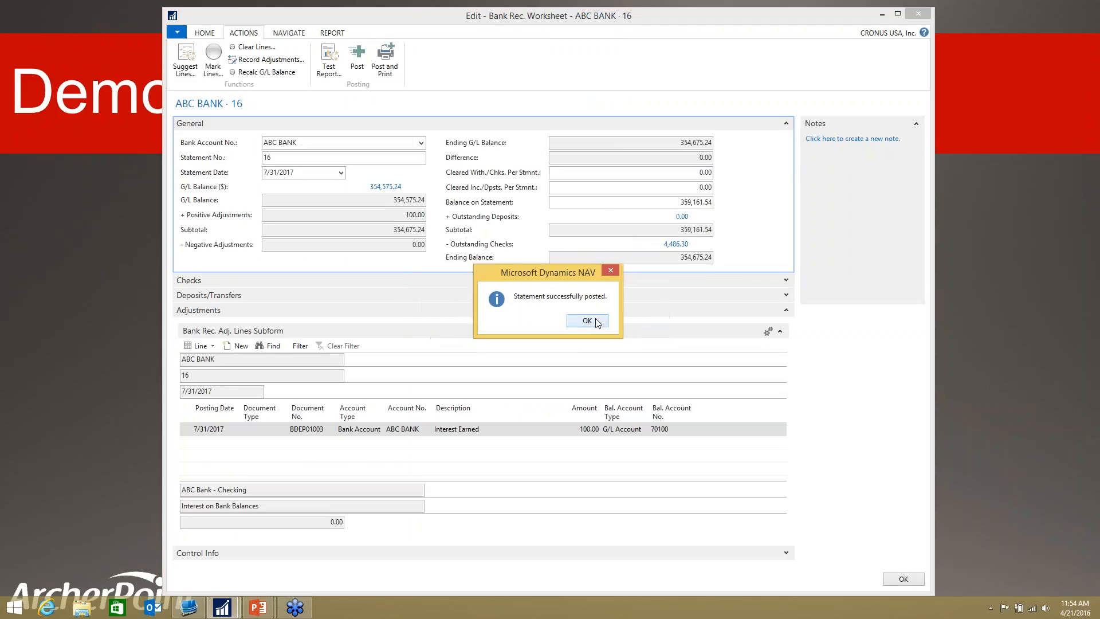
pyautogui.click(587, 320)
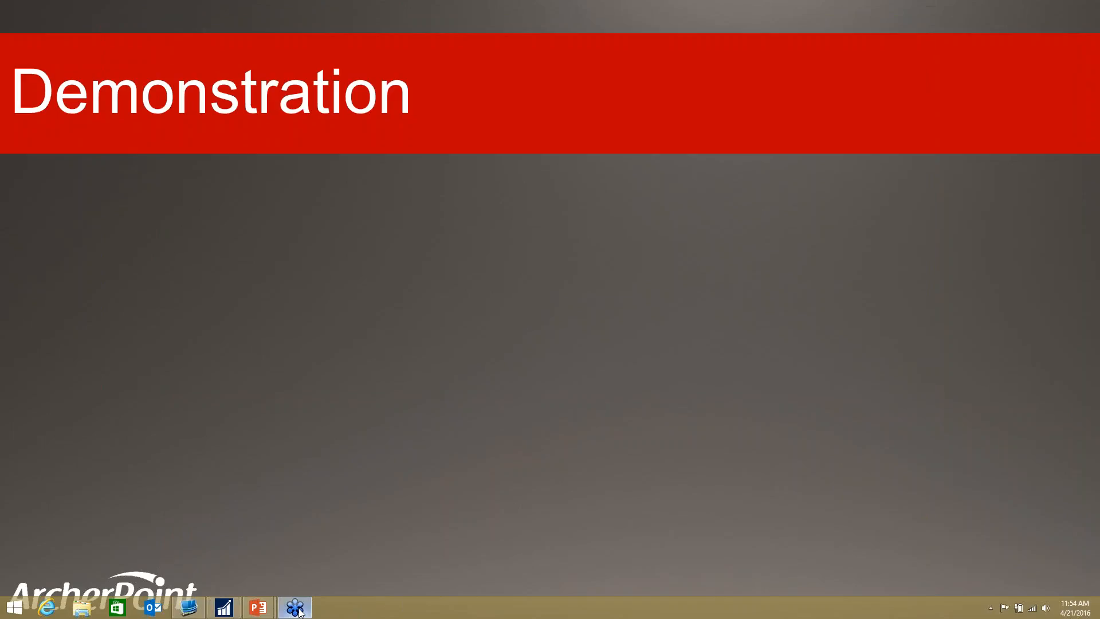
# Step: Return to the main Dynamics NAV window, search for "bank account" and open the Bank Accounts list
pyautogui.click(228, 609)
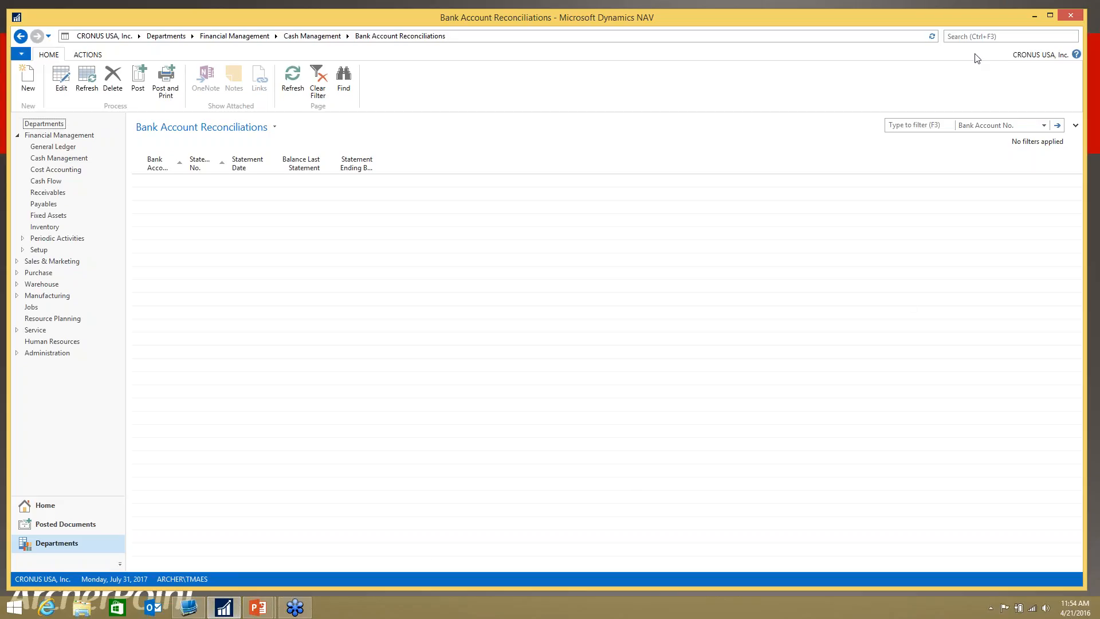
pyautogui.click(966, 37)
pyautogui.write('bank account')
pyautogui.click(845, 50)
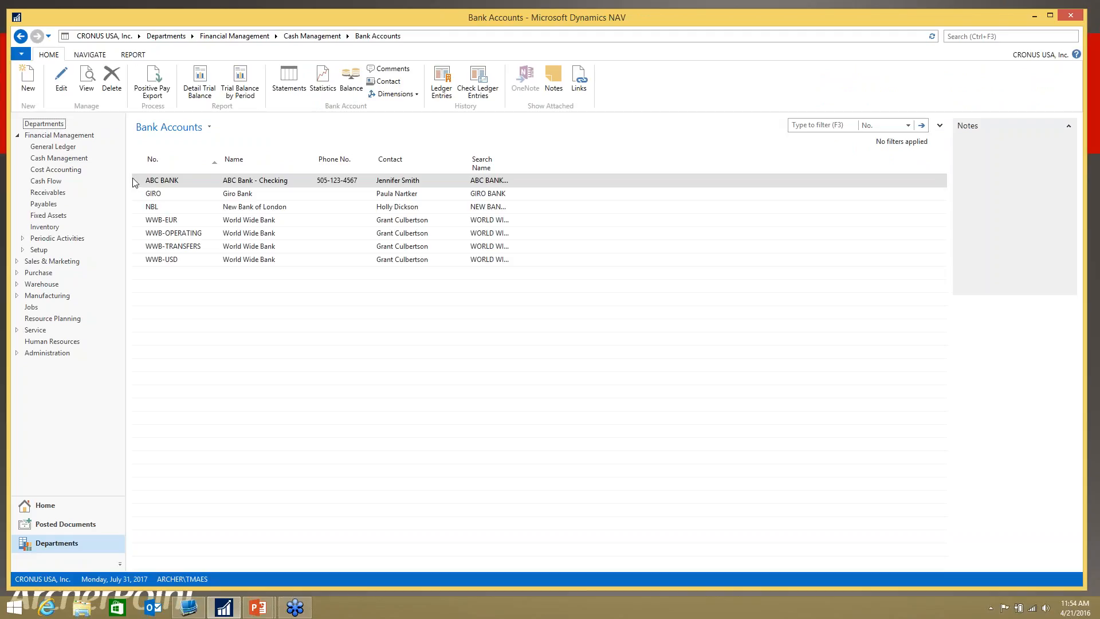
# Step: Open ABC BANK's posted reconciliations and view the posted worksheet for statement 16 dated 7/31/2017
pyautogui.click(92, 55)
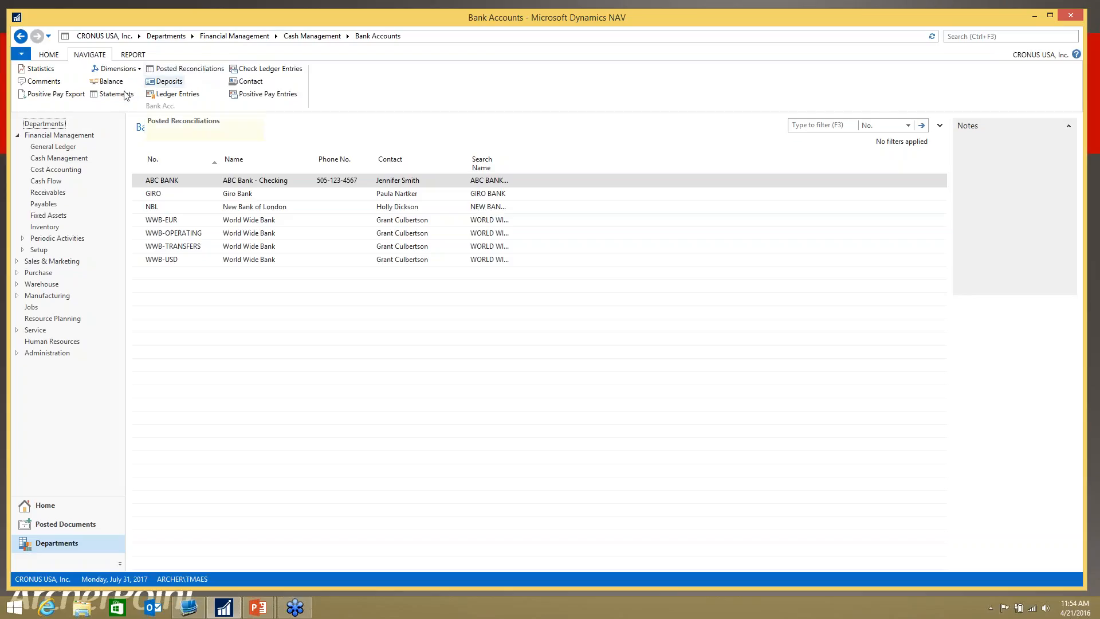
pyautogui.click(200, 71)
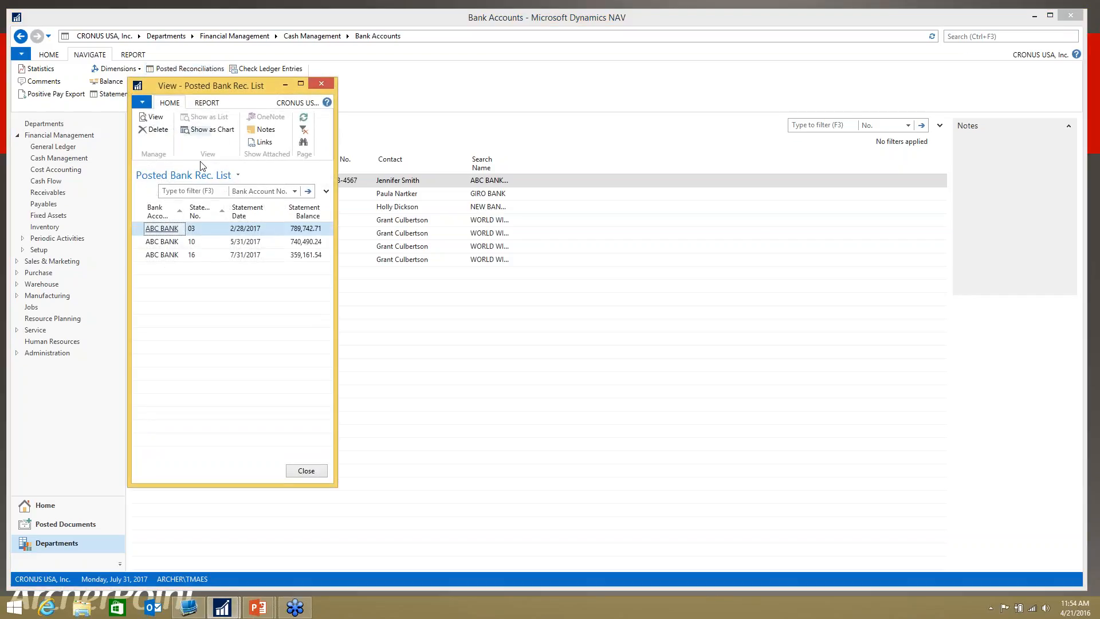
pyautogui.click(239, 258)
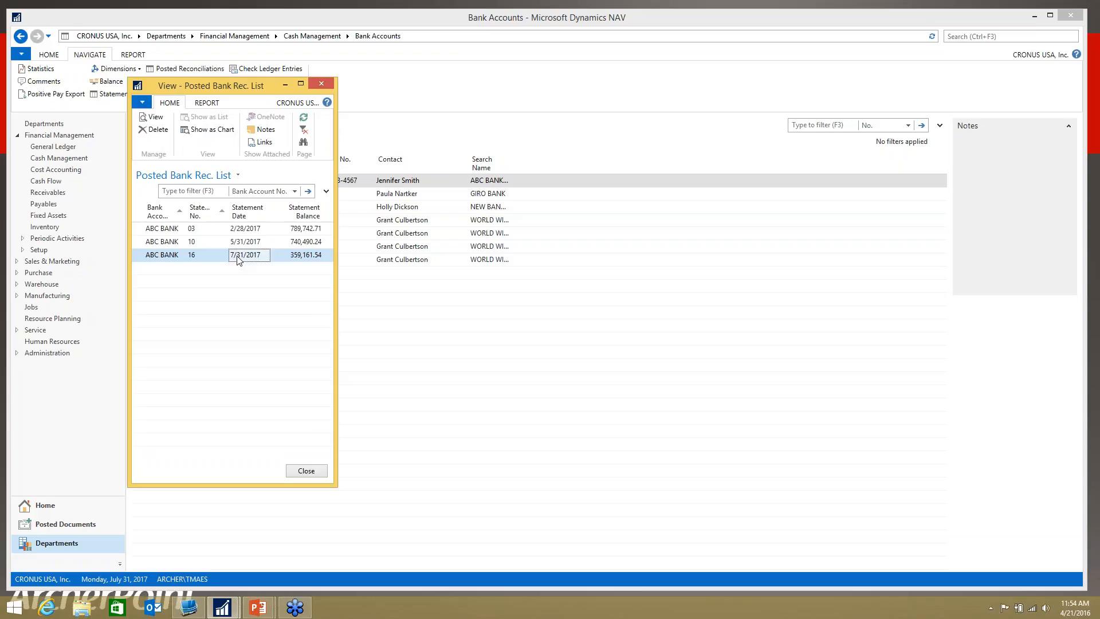
pyautogui.click(165, 125)
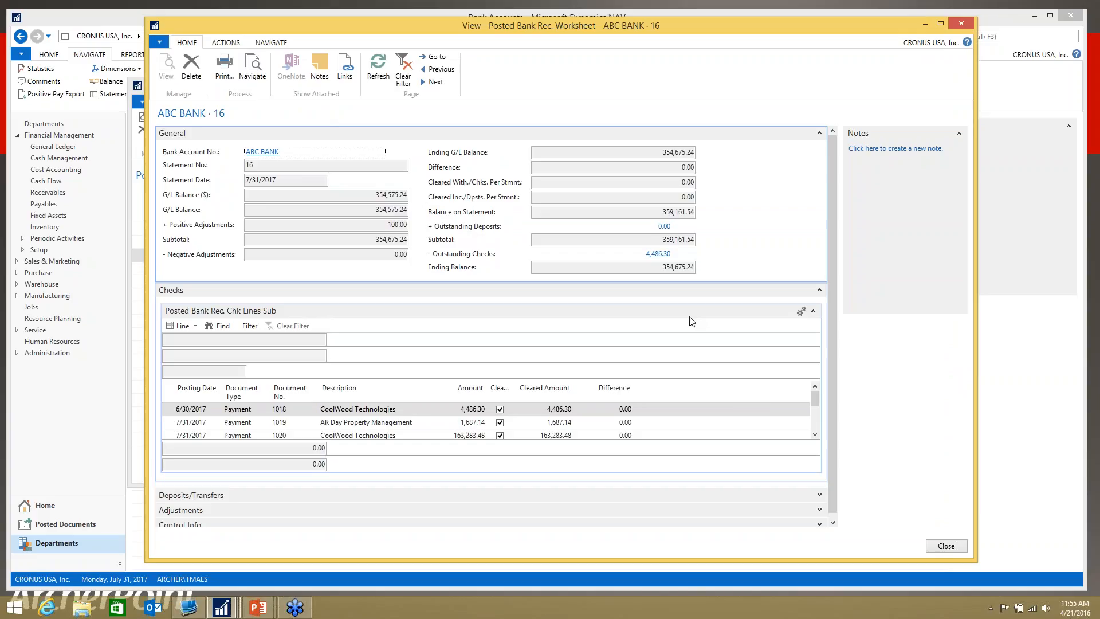
# Step: Preview the Bank Reconciliation report for the posted statement, then close the preview, the posted worksheet and the posted reconciliation list
pyautogui.click(222, 76)
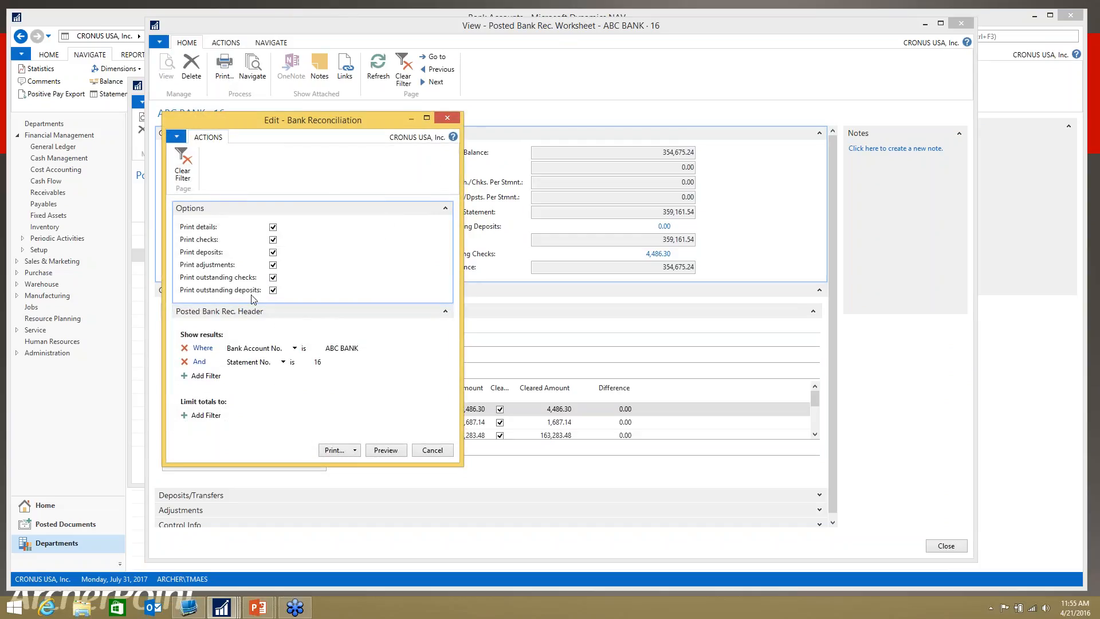
pyautogui.click(386, 450)
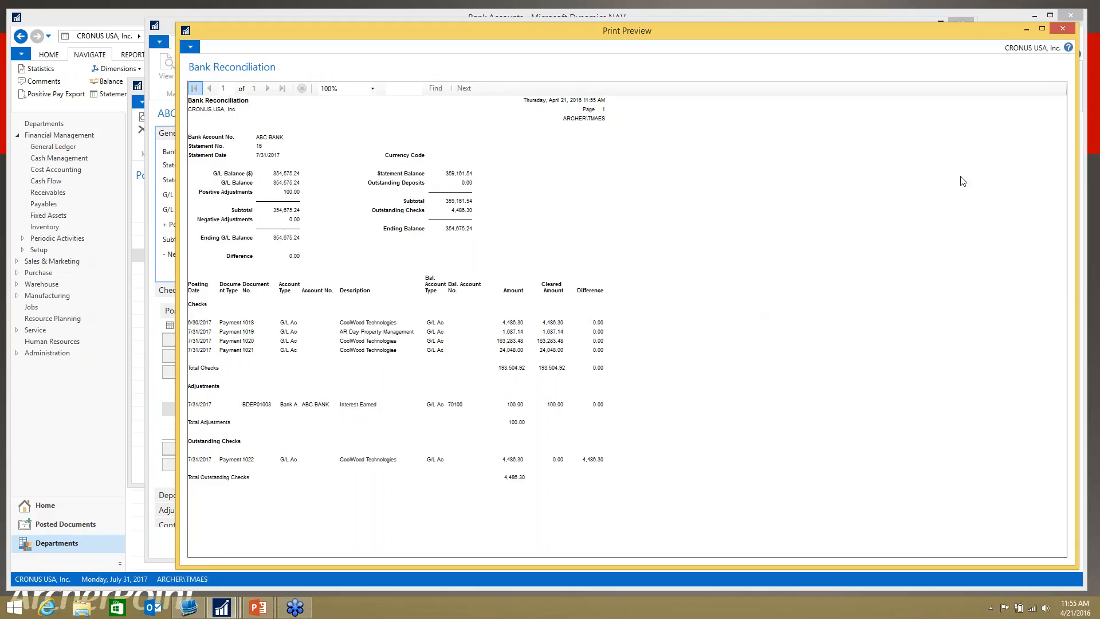
pyautogui.click(1065, 29)
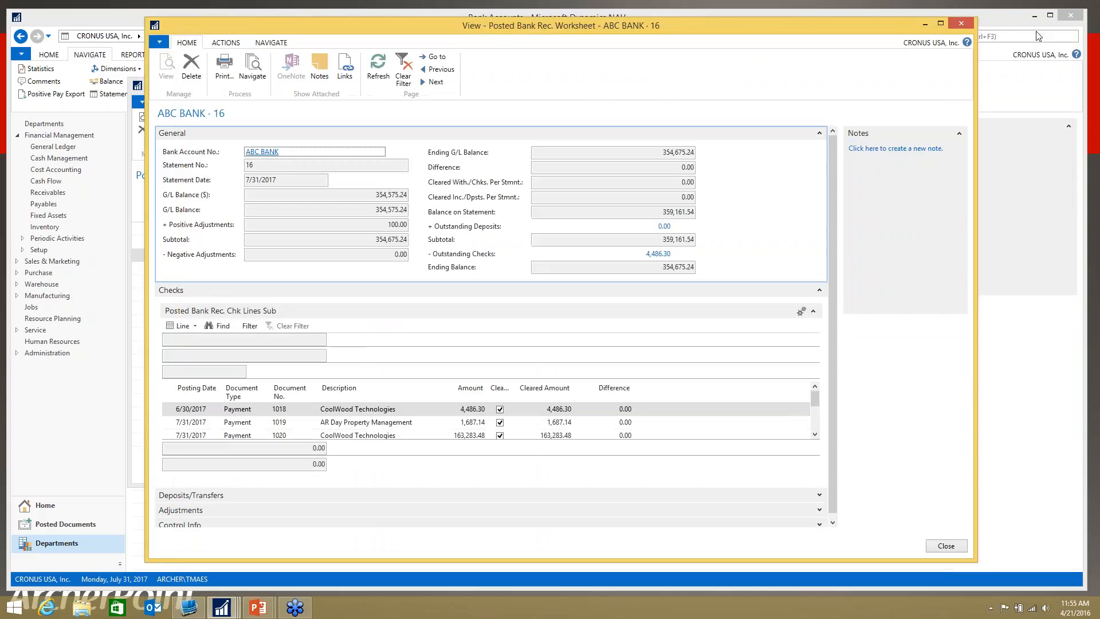
pyautogui.click(960, 23)
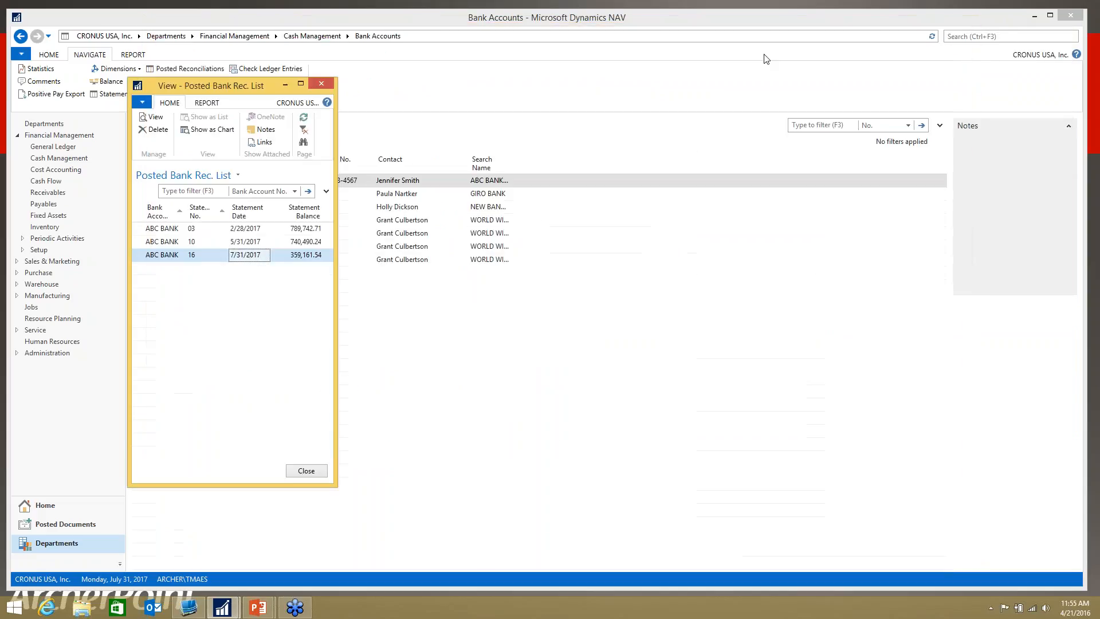
pyautogui.click(322, 84)
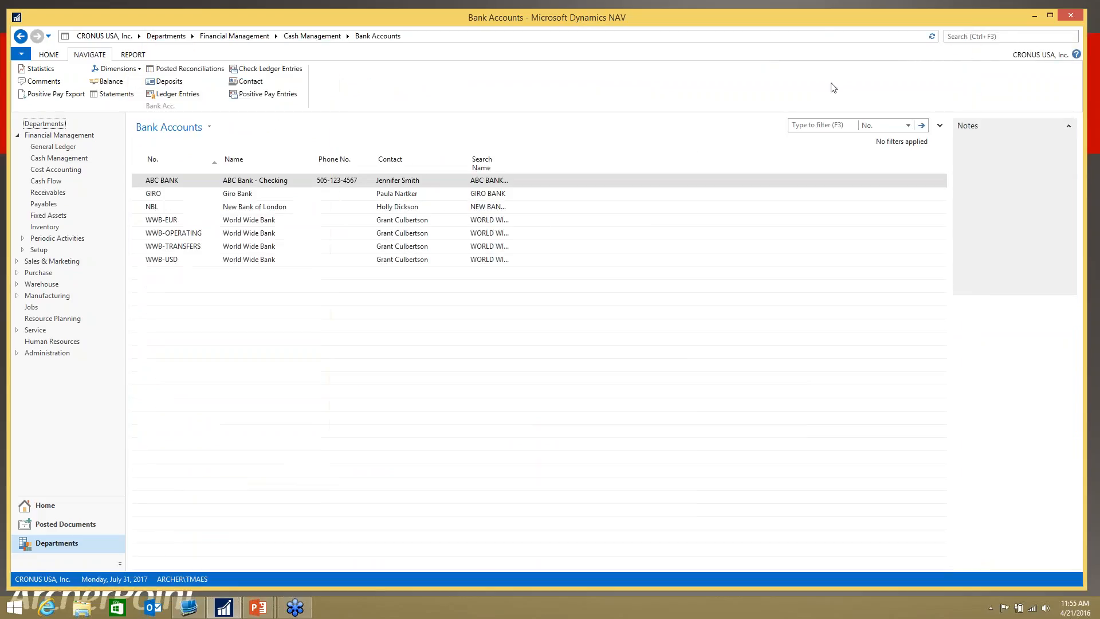
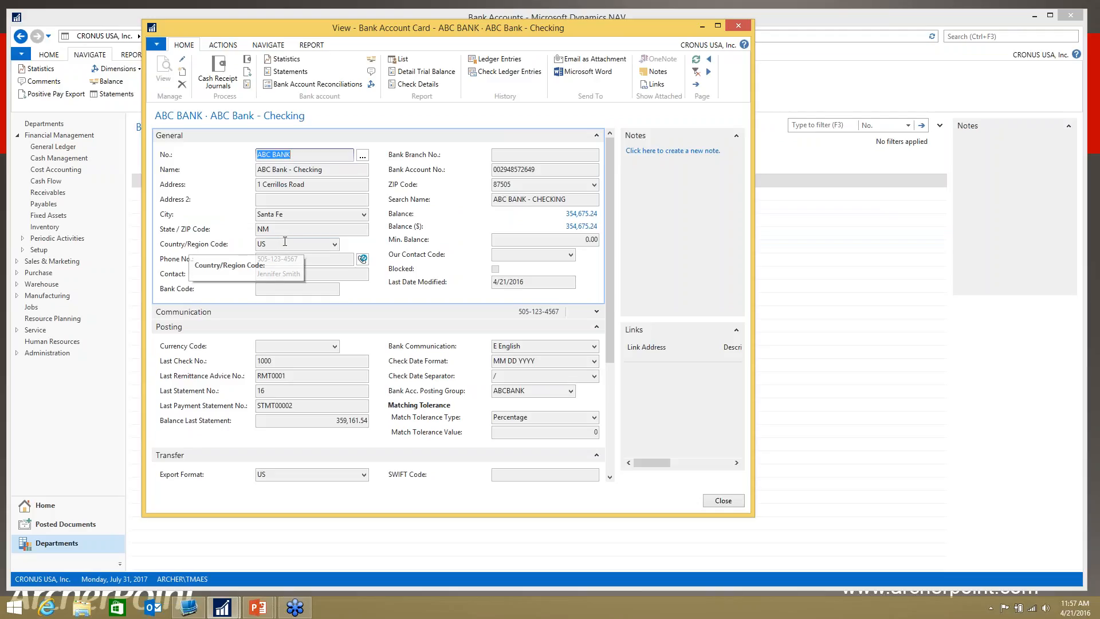
# Step: Try to pick another country/region code on ABC BANK's view-only card, look for an edit option, and close the card
pyautogui.click(257, 243)
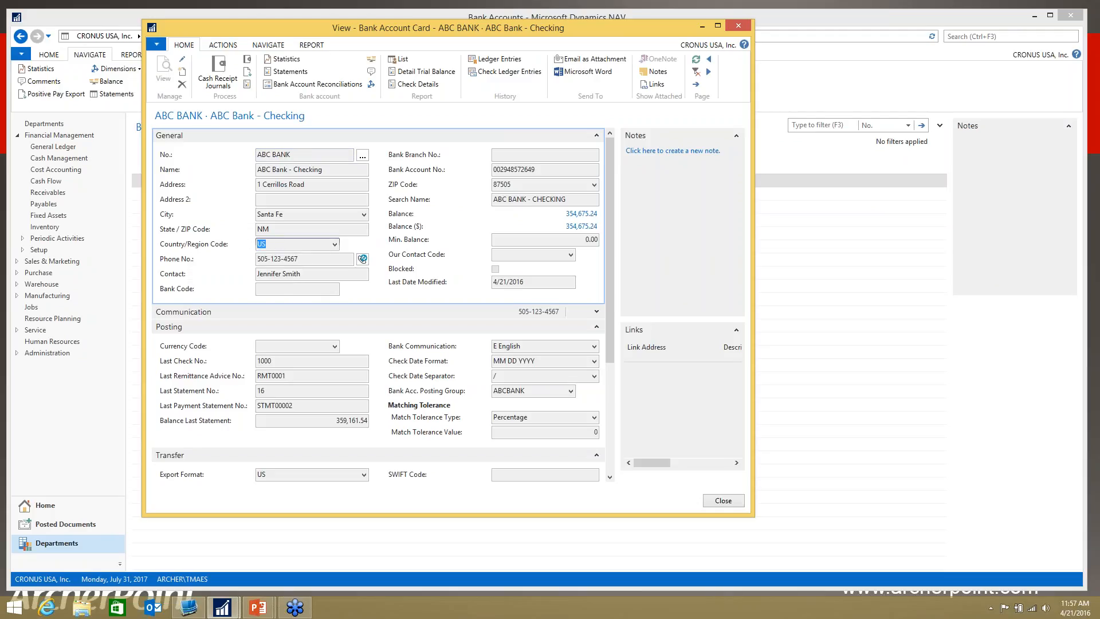
pyautogui.click(335, 245)
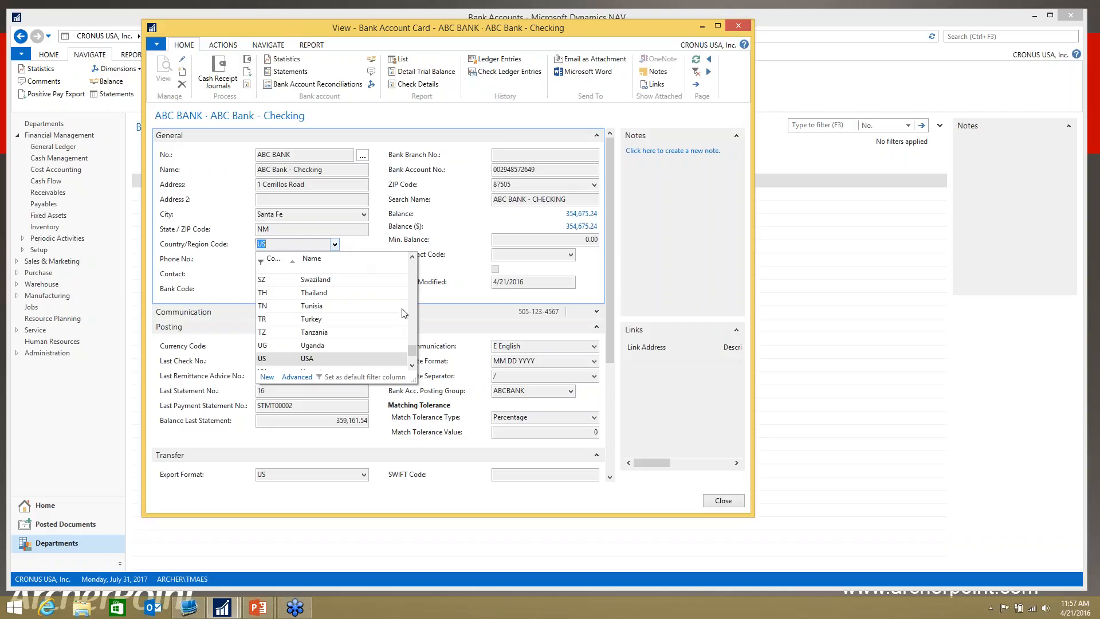
pyautogui.moveTo(413, 350); pyautogui.dragTo(412, 274)
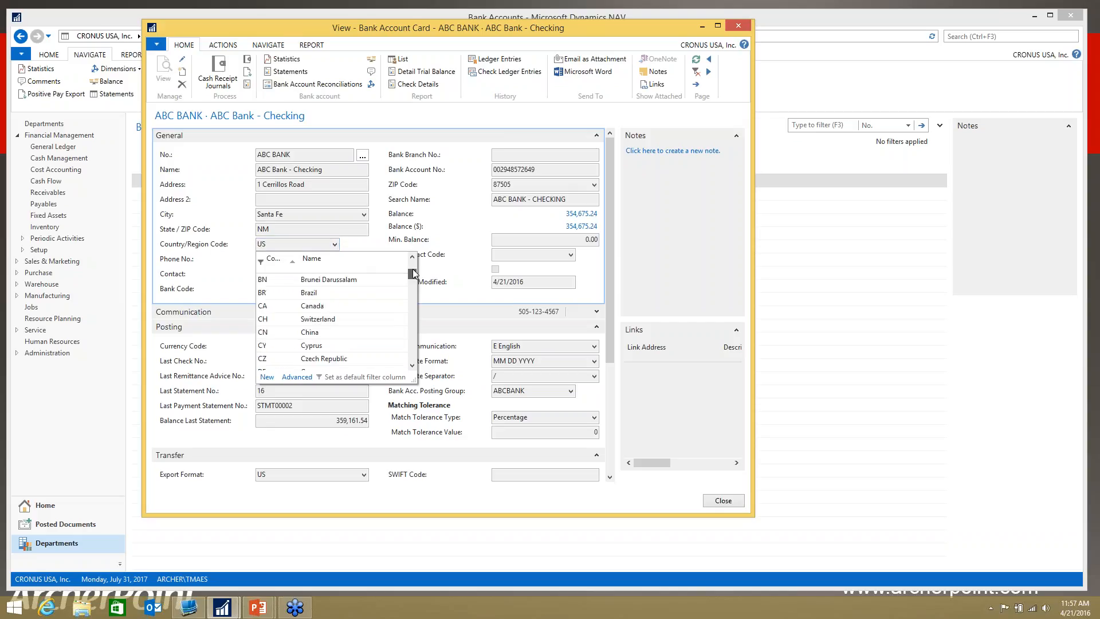
pyautogui.press('Escape')
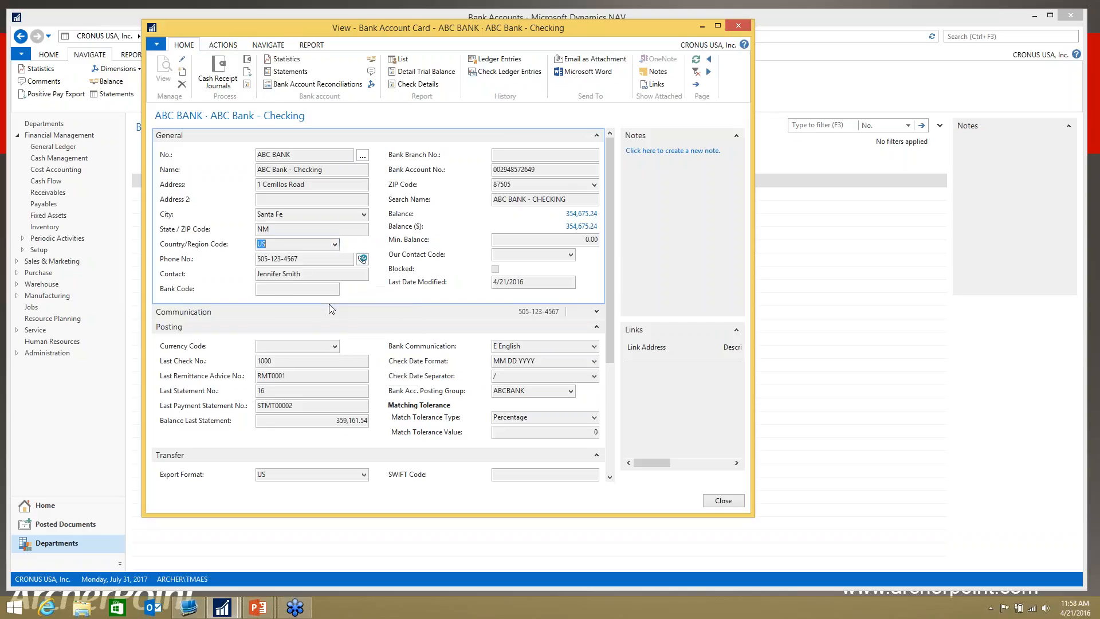
pyautogui.press('Tab')
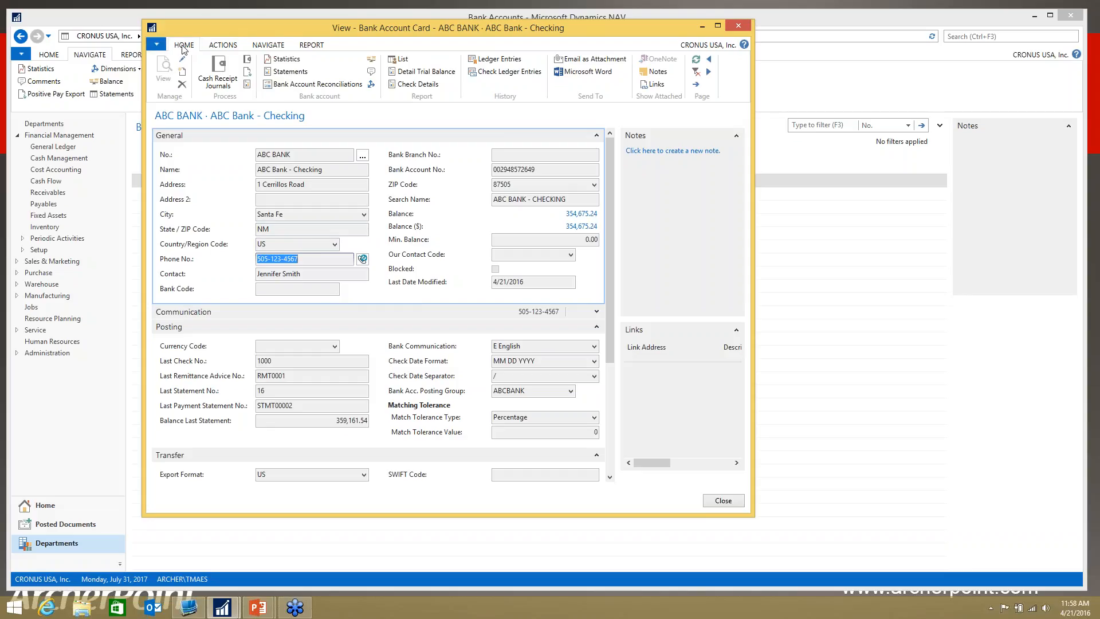
pyautogui.click(229, 46)
pyautogui.click(182, 46)
pyautogui.click(233, 46)
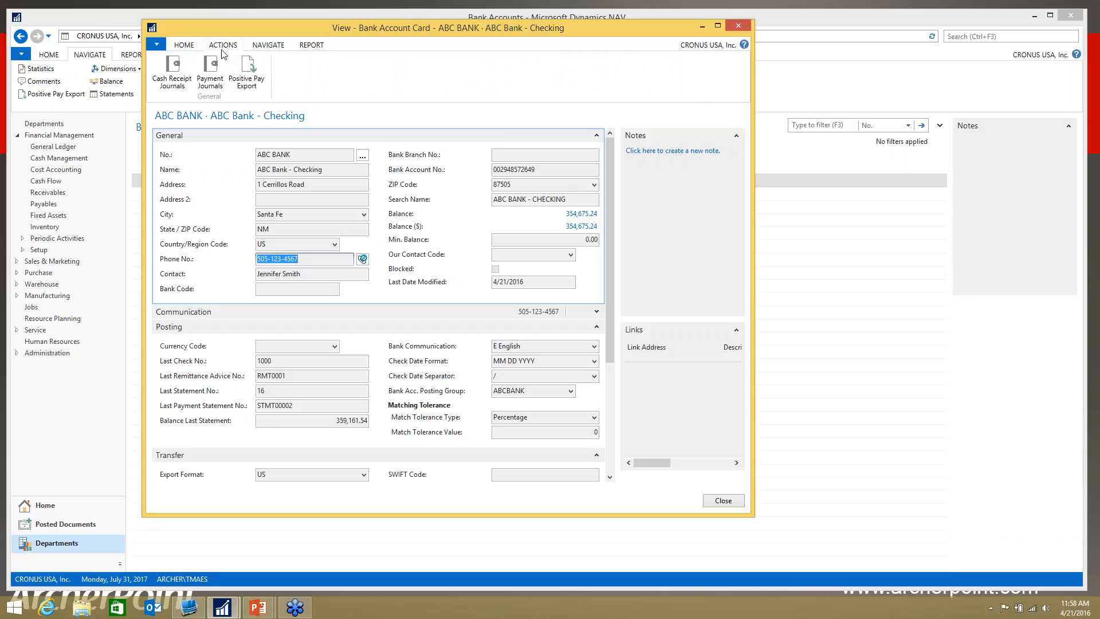
pyautogui.click(185, 46)
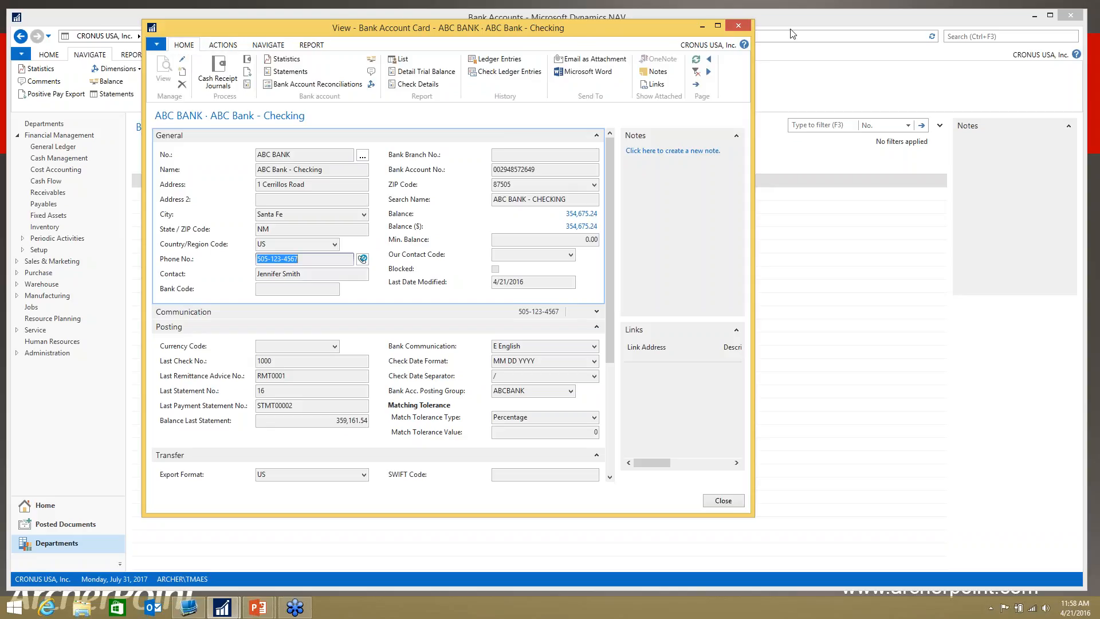
pyautogui.click(738, 25)
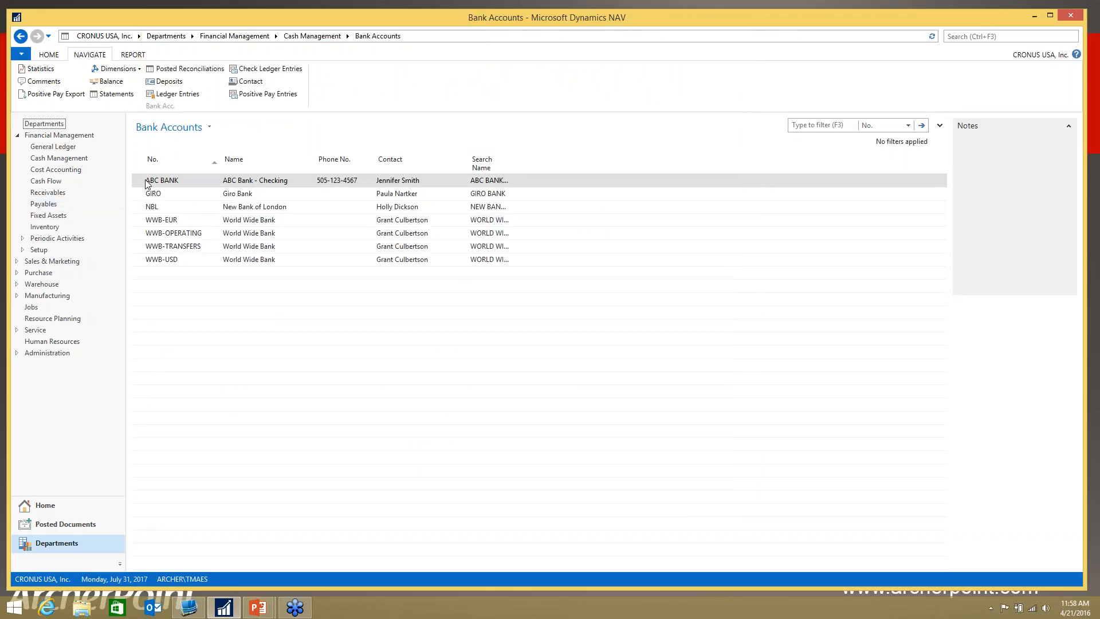
# Step: Open the ABC BANK card for editing and set its Country/Region Code to CA
pyautogui.rightClick(147, 184)
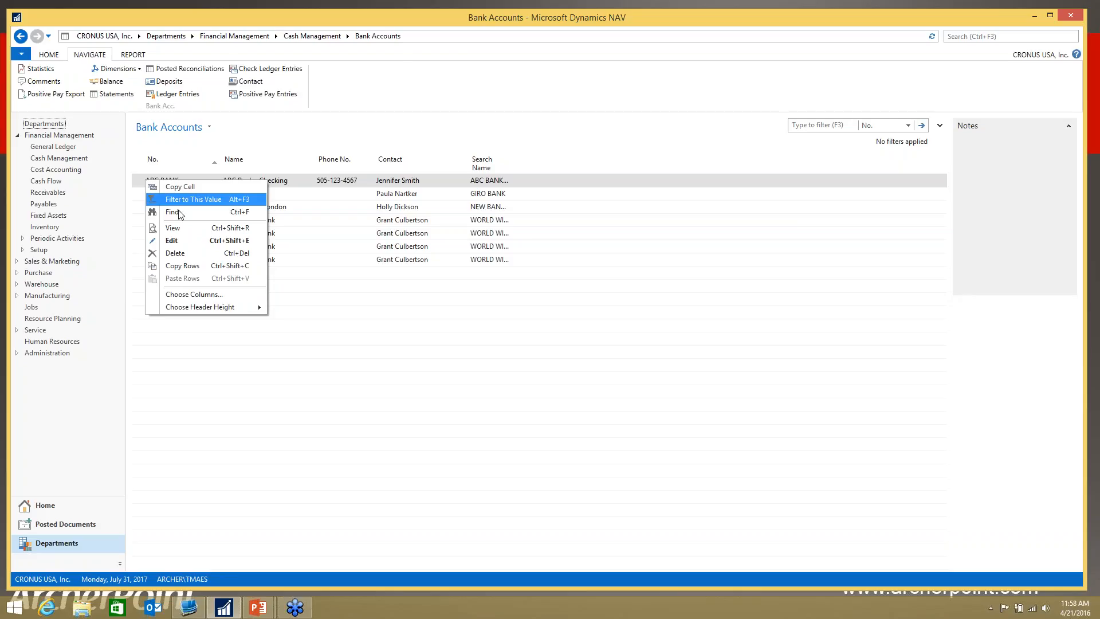
pyautogui.click(177, 241)
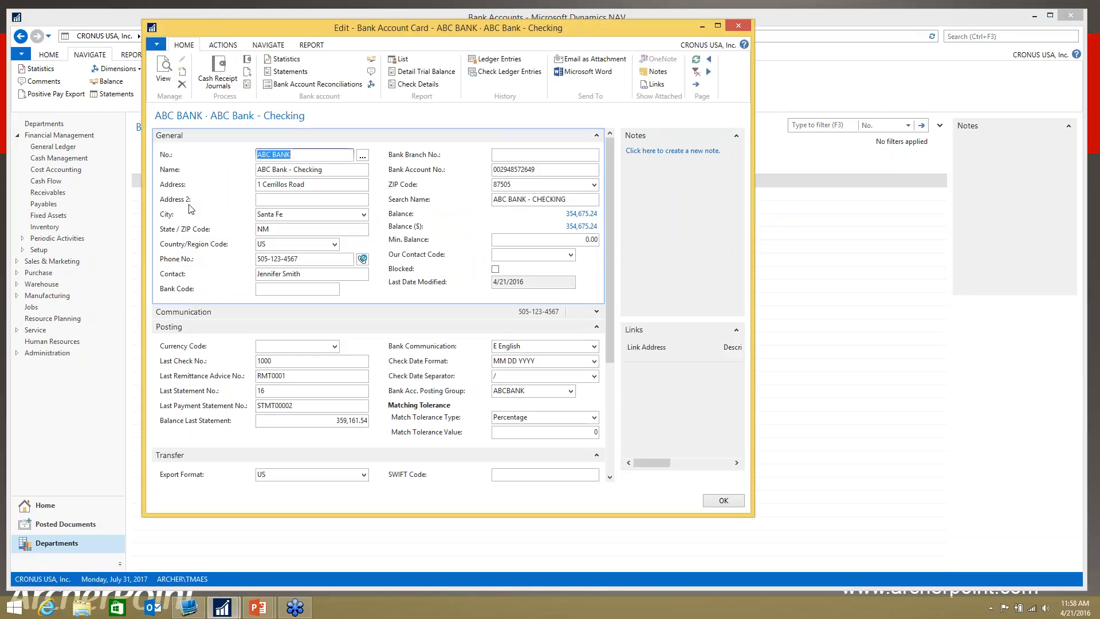
pyautogui.click(261, 243)
pyautogui.write('CA')
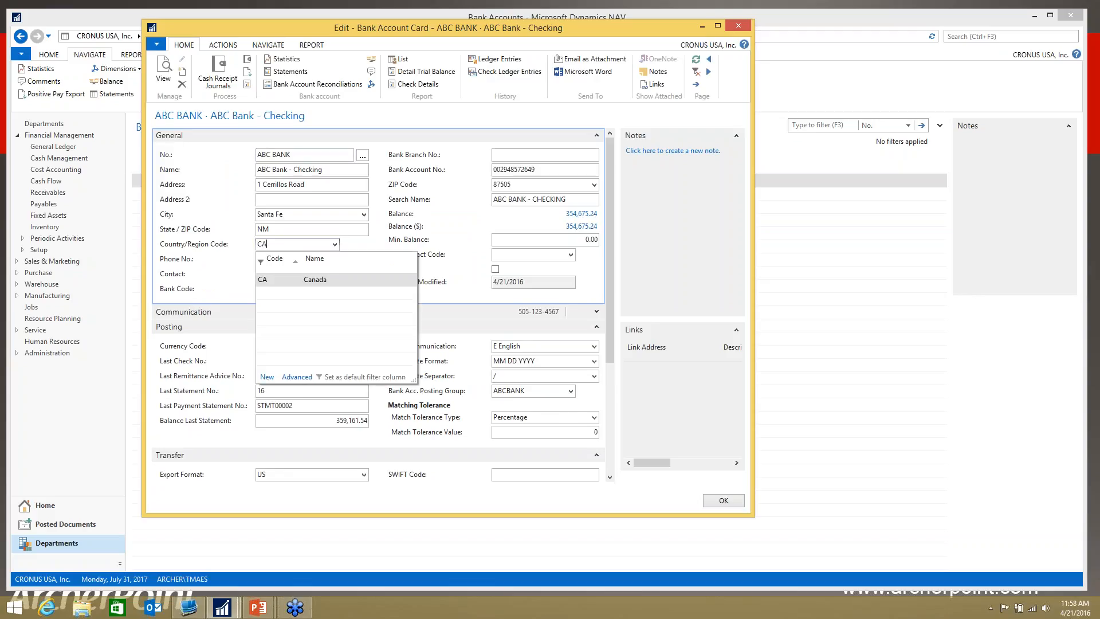
pyautogui.press('Tab')
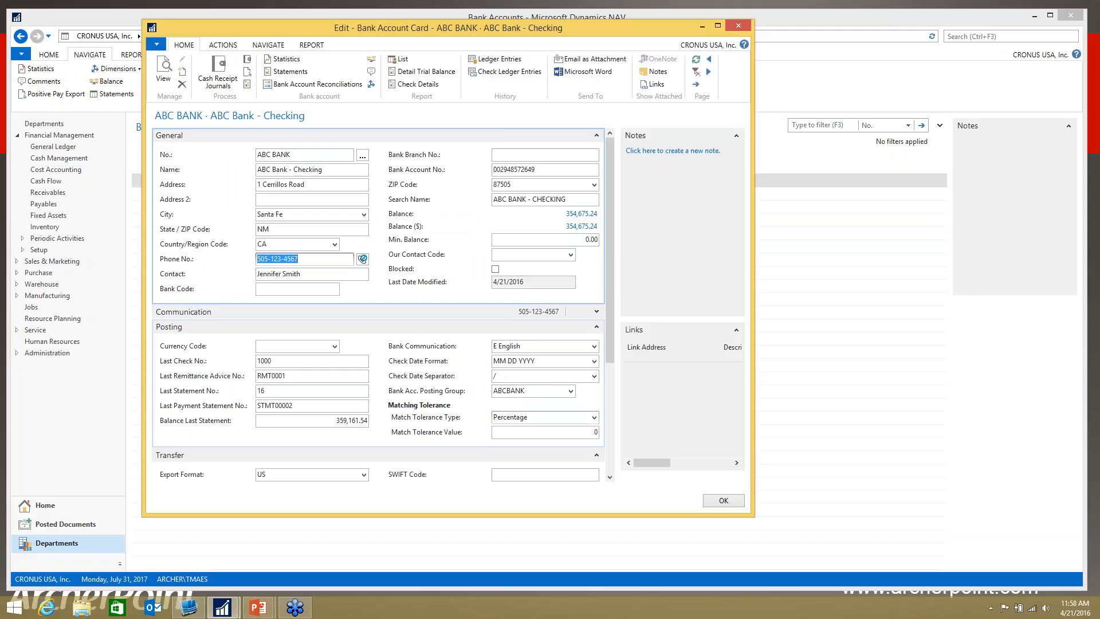
# Step: Check which banks the Bank Name - Data Conversion field offers with the Canadian country code
pyautogui.moveTo(609, 335); pyautogui.dragTo(607, 450)
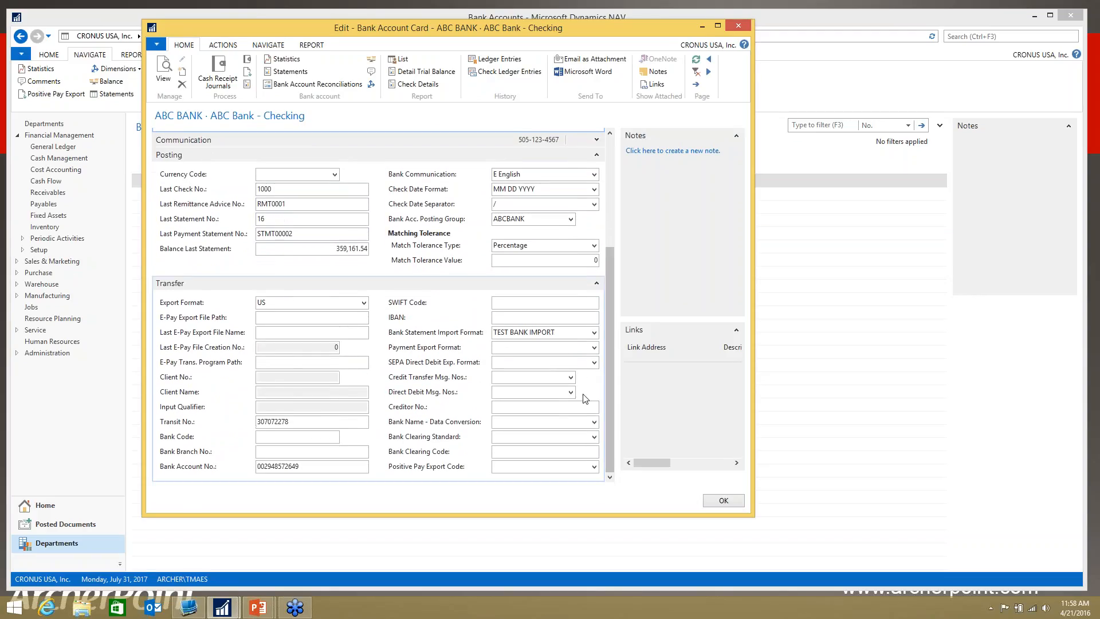
pyautogui.click(594, 421)
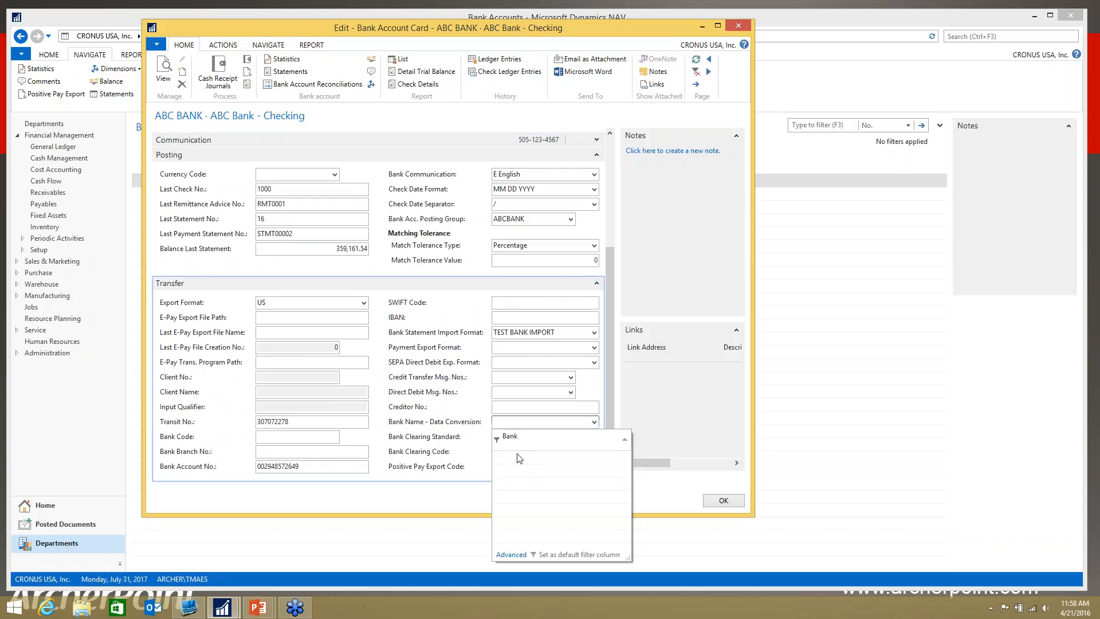
pyautogui.click(610, 137)
pyautogui.click(310, 189)
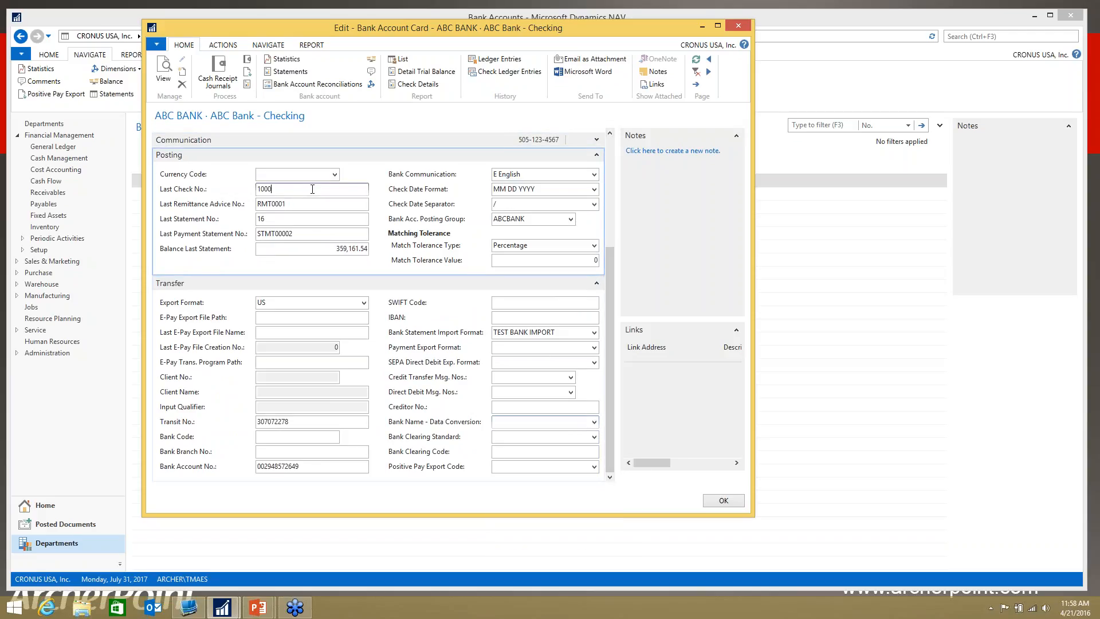
pyautogui.click(611, 149)
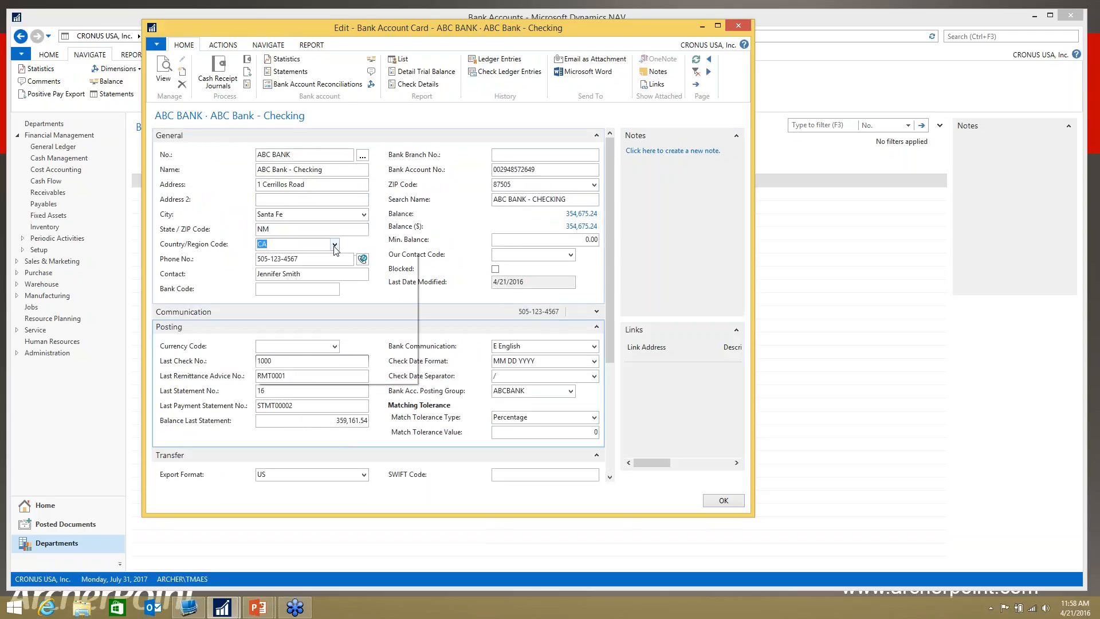
# Step: Set ABC BANK's Country/Region Code to US
pyautogui.click(334, 244)
pyautogui.moveTo(414, 270); pyautogui.dragTo(411, 354)
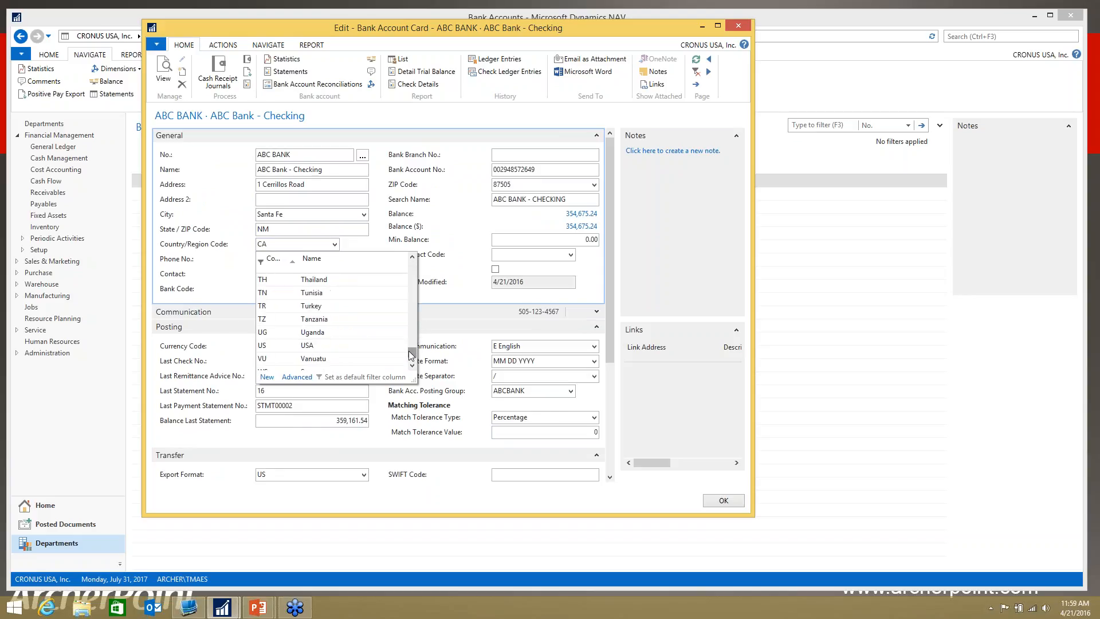
pyautogui.click(284, 347)
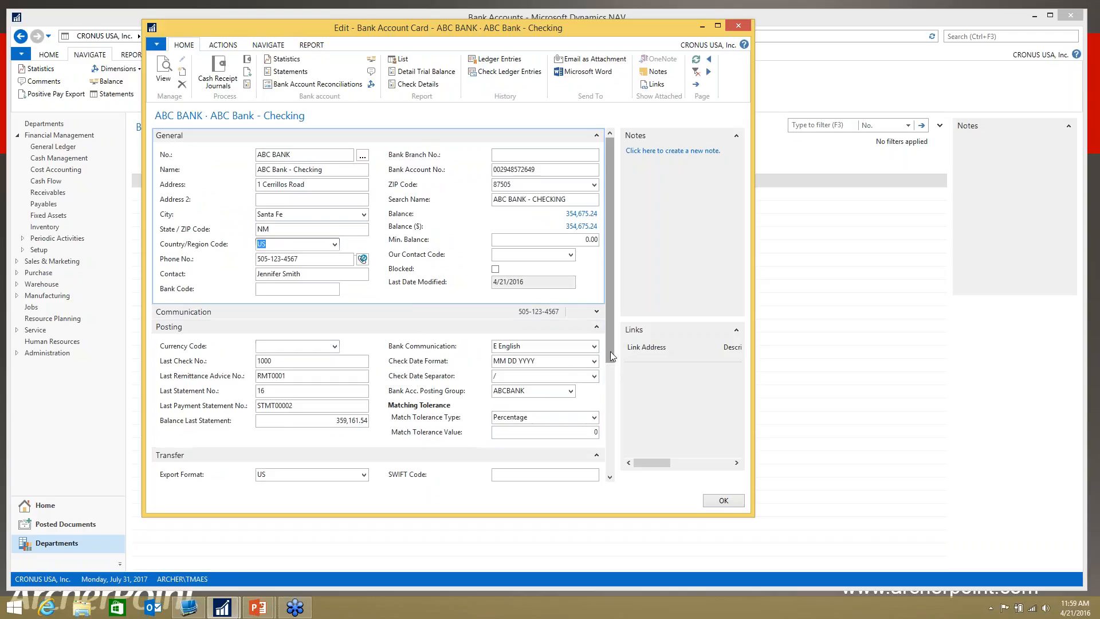
# Step: Review the banks offered for Bank Name - Data Conversion without choosing one, then close the ABC BANK card
pyautogui.moveTo(610, 351); pyautogui.dragTo(610, 447)
pyautogui.click(594, 451)
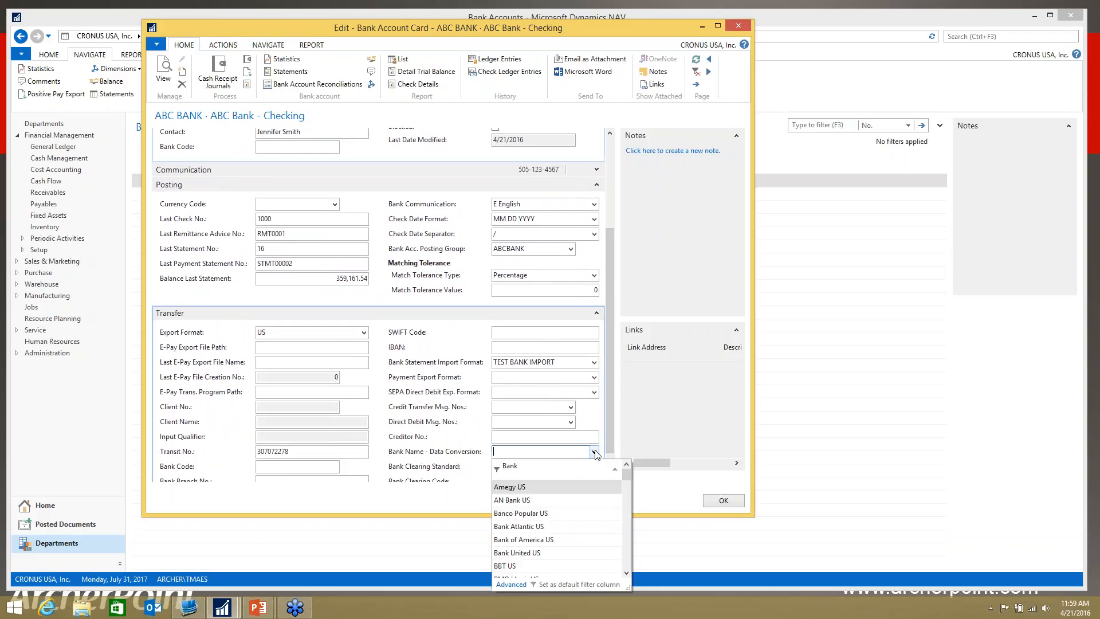
pyautogui.moveTo(627, 478); pyautogui.dragTo(624, 494)
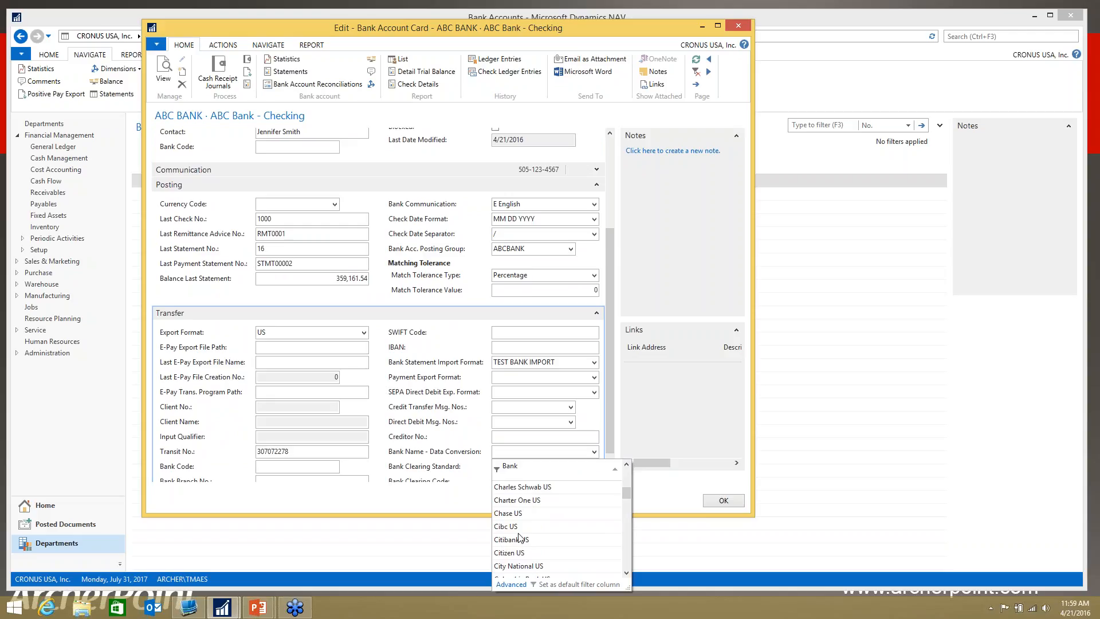
pyautogui.press('Escape')
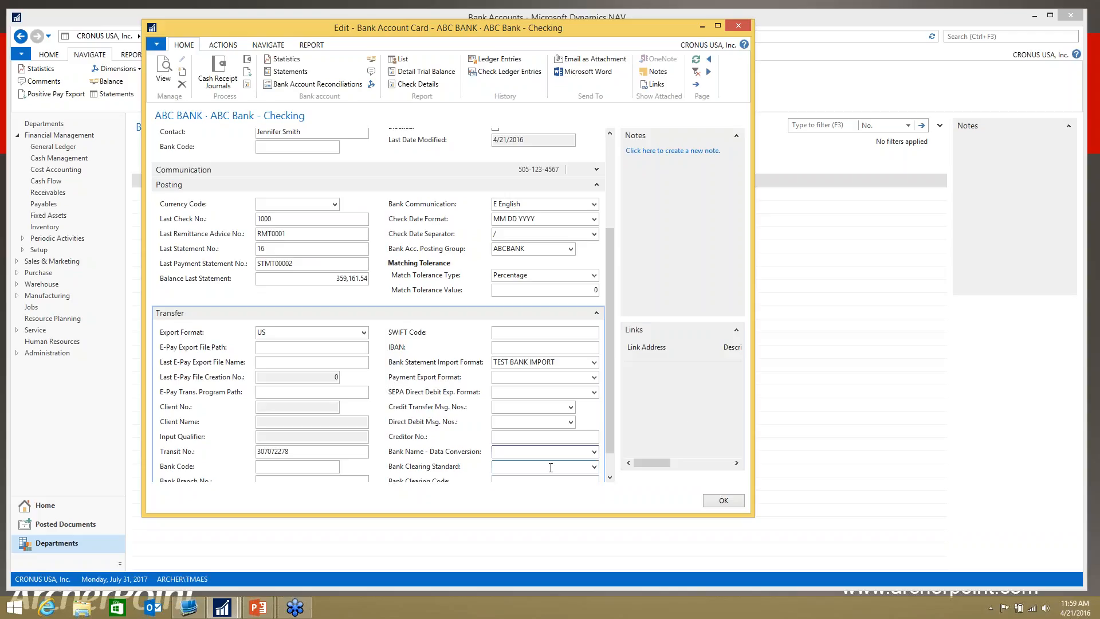
pyautogui.click(716, 505)
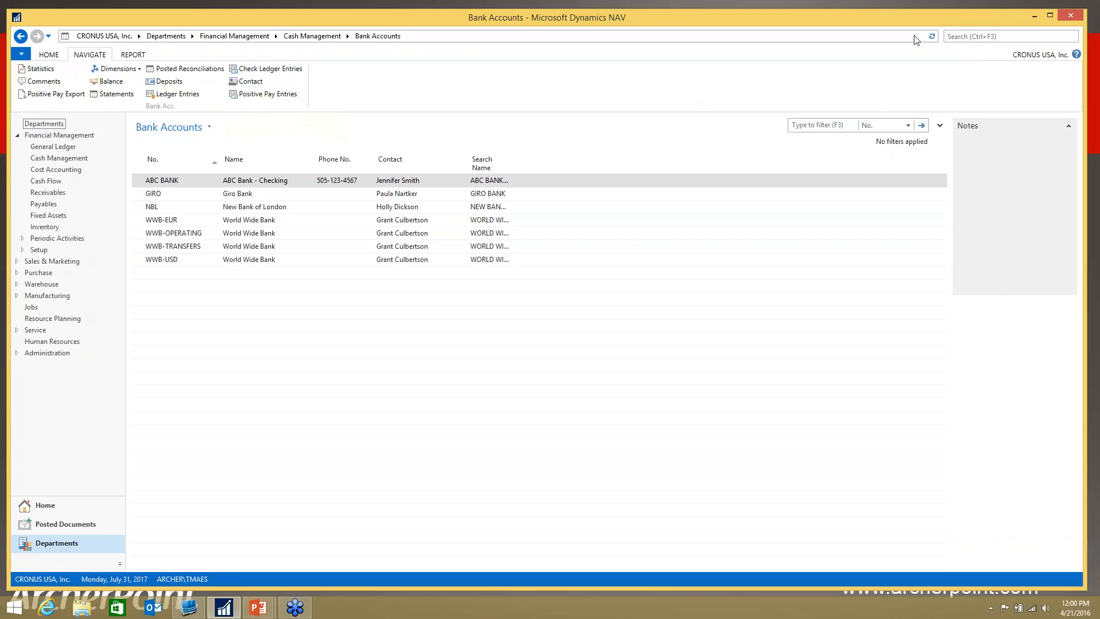
# Step: Search for "payment jour" and open the Payment Journals page
pyautogui.click(964, 37)
pyautogui.write('payment jour')
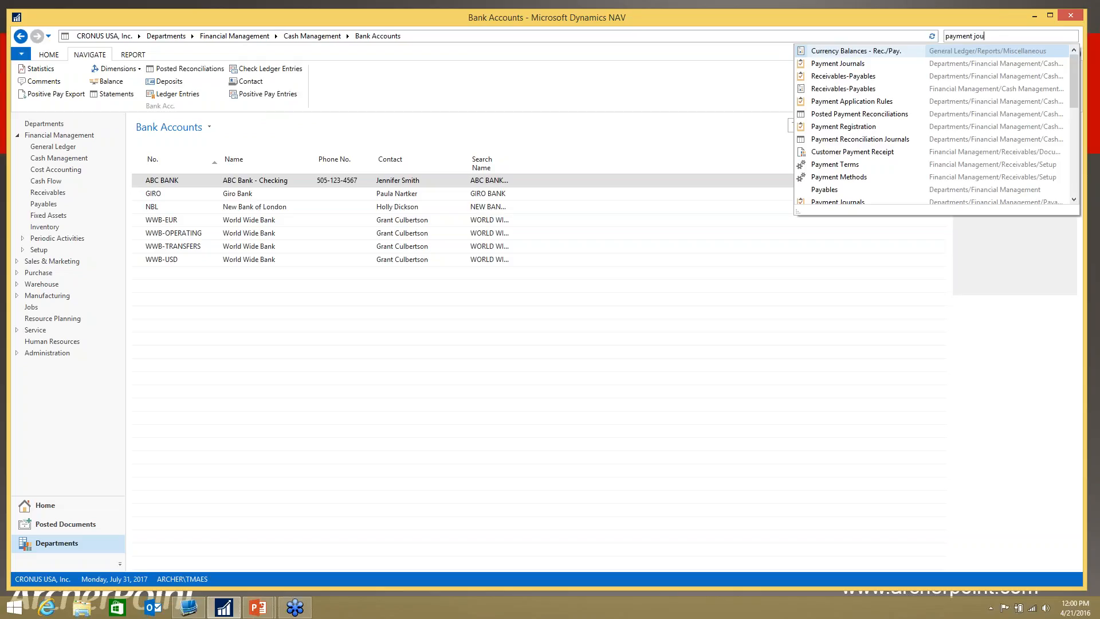
pyautogui.click(853, 53)
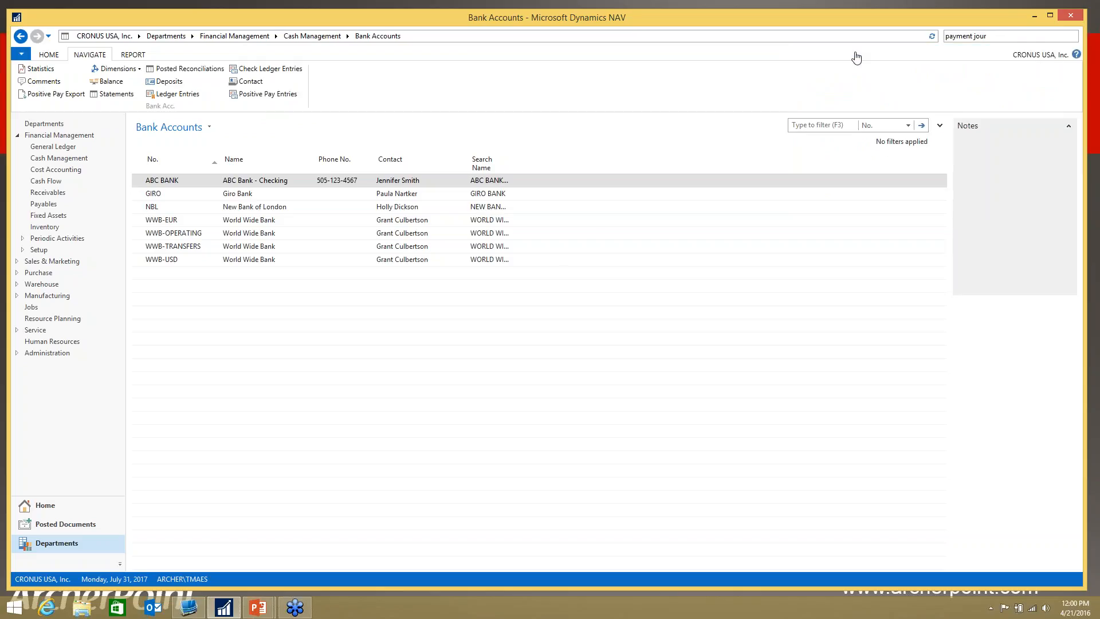
pyautogui.press('super+c')
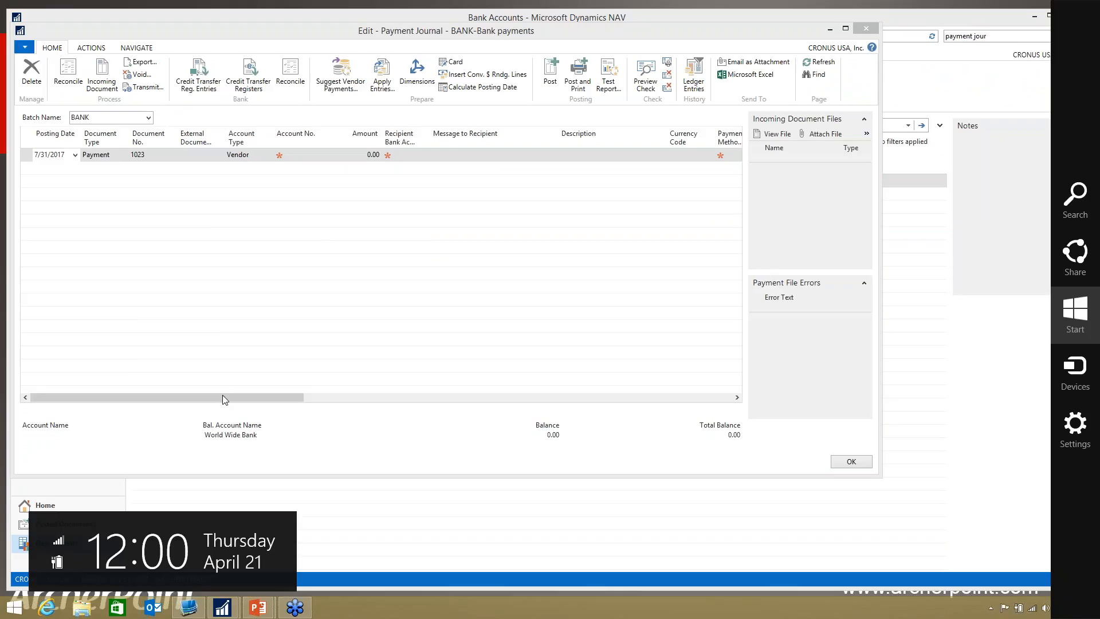
# Step: Review the Bank Payment Type options on the BANK batch's payment line, widening that column, and close the payment journal
pyautogui.click(297, 400)
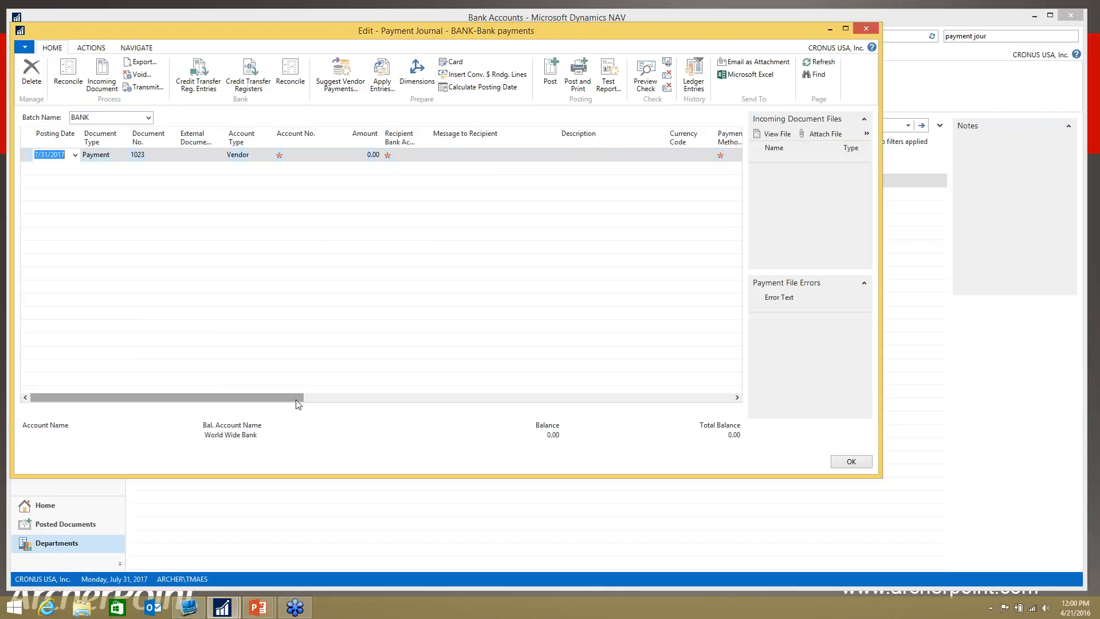
pyautogui.click(737, 397)
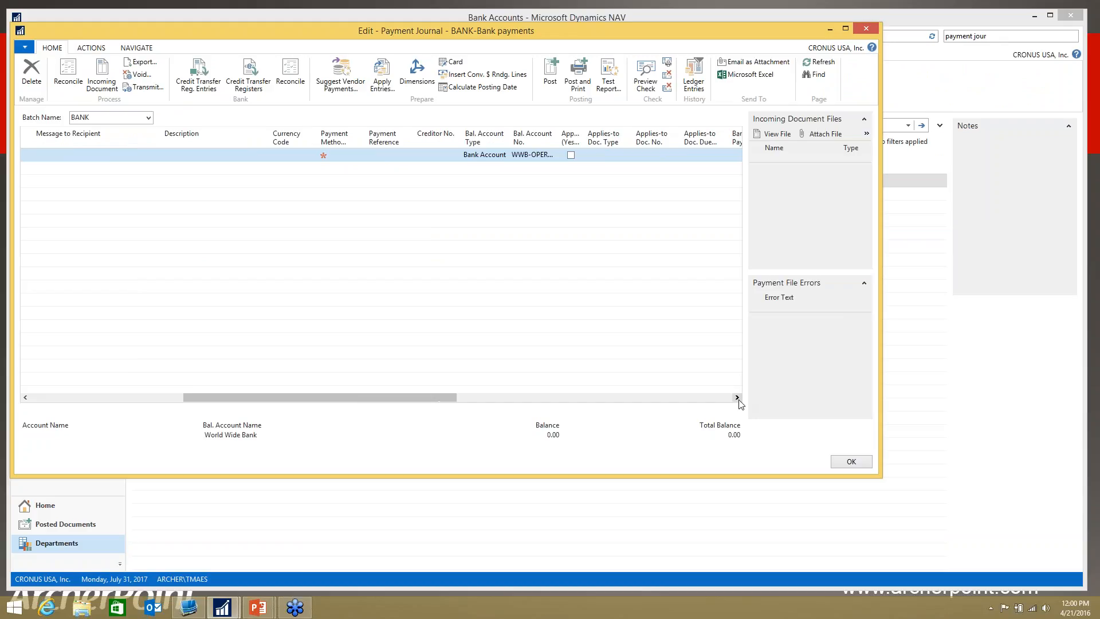
pyautogui.click(739, 399)
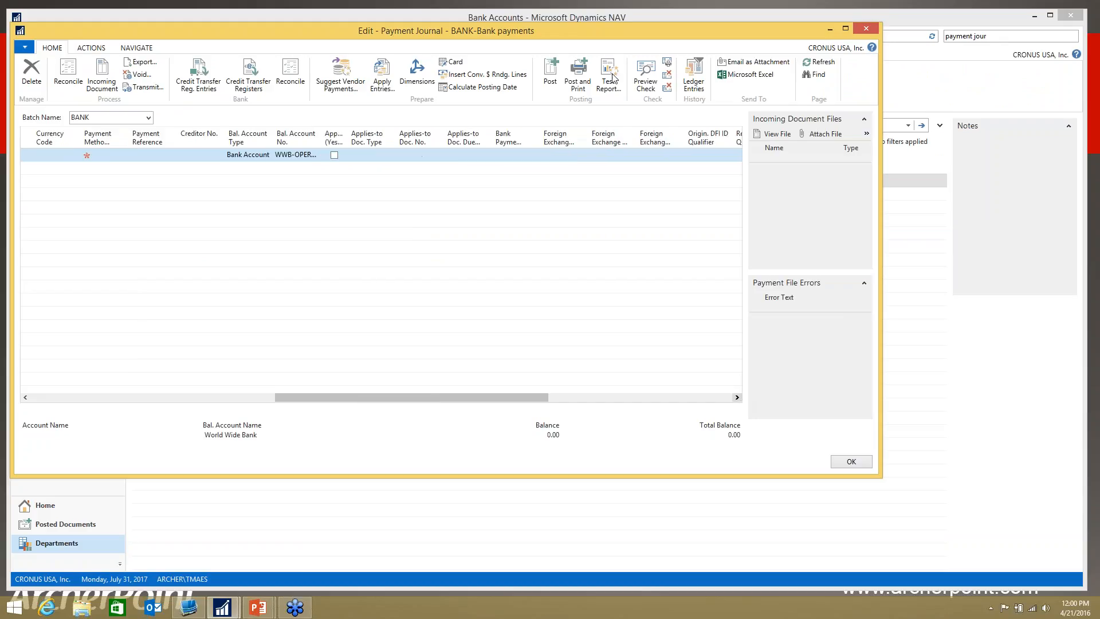
pyautogui.click(519, 156)
pyautogui.click(534, 156)
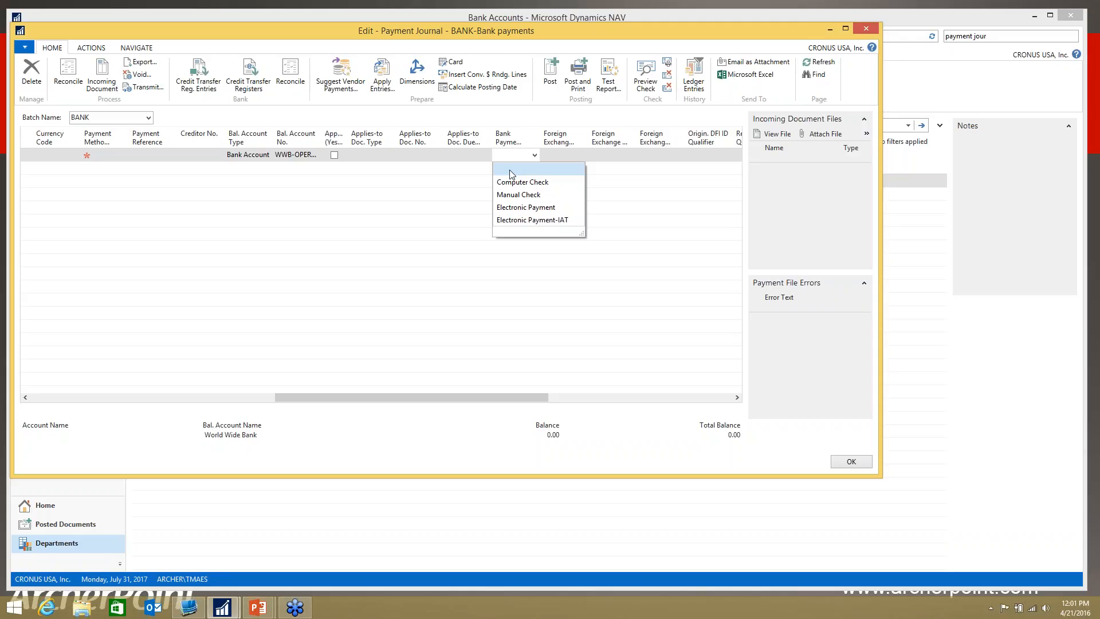
pyautogui.click(521, 139)
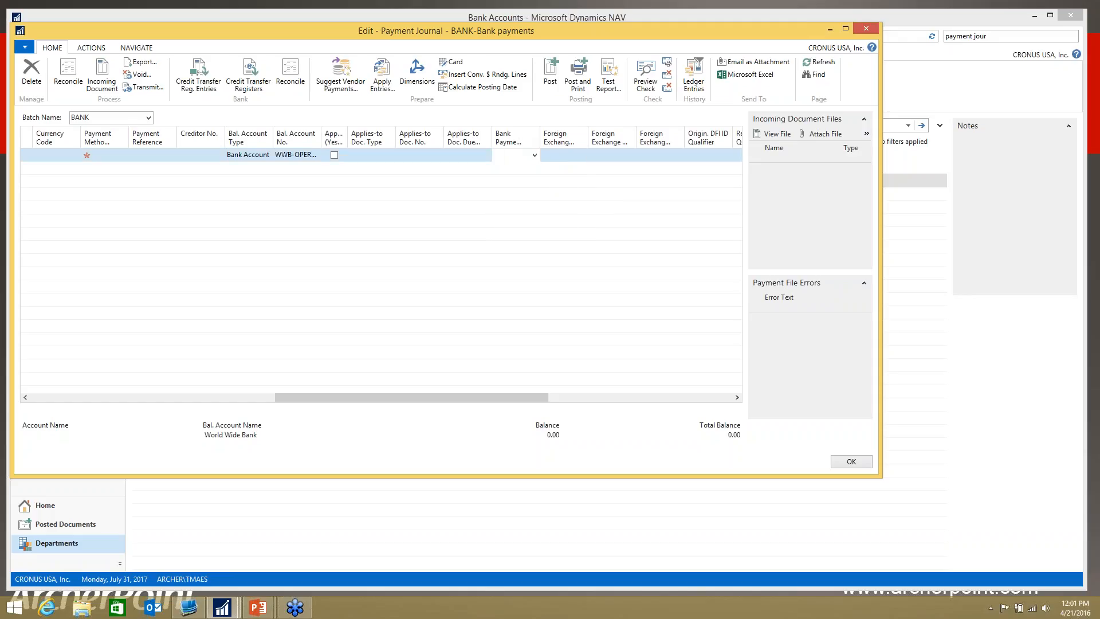
pyautogui.doubleClick(550, 139)
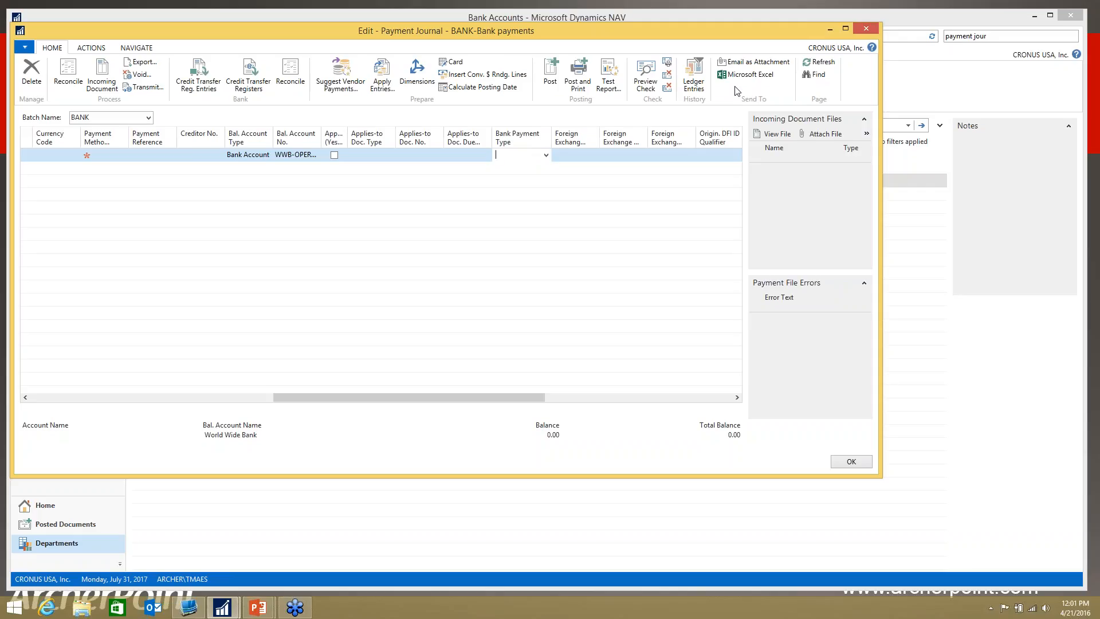
pyautogui.click(865, 29)
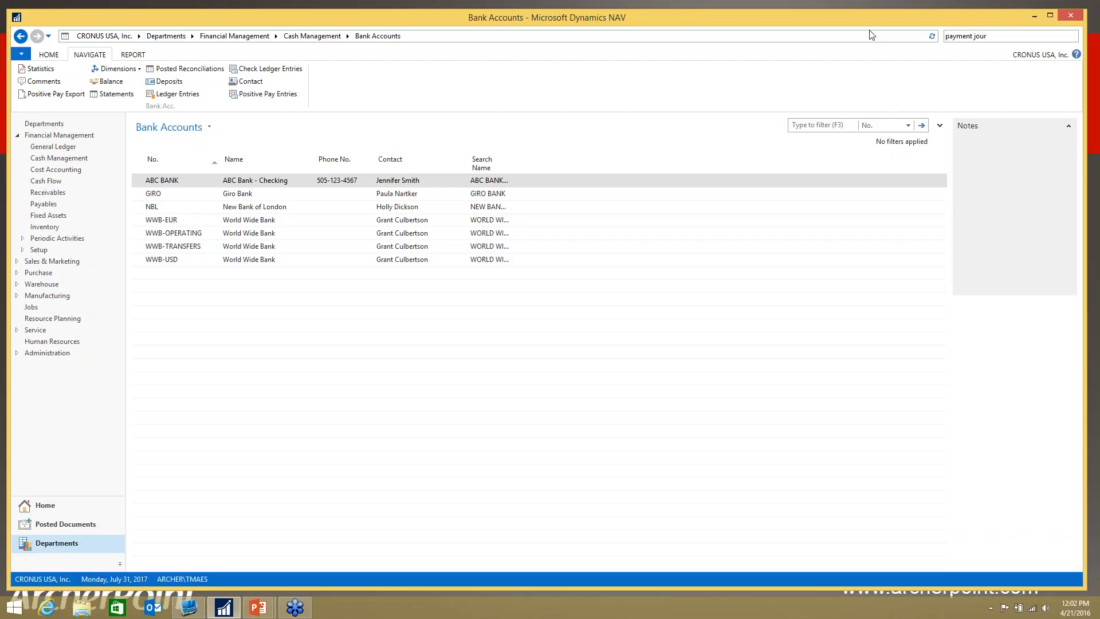
pyautogui.moveTo(990, 36); pyautogui.dragTo(921, 38)
pyautogui.write('bank account')
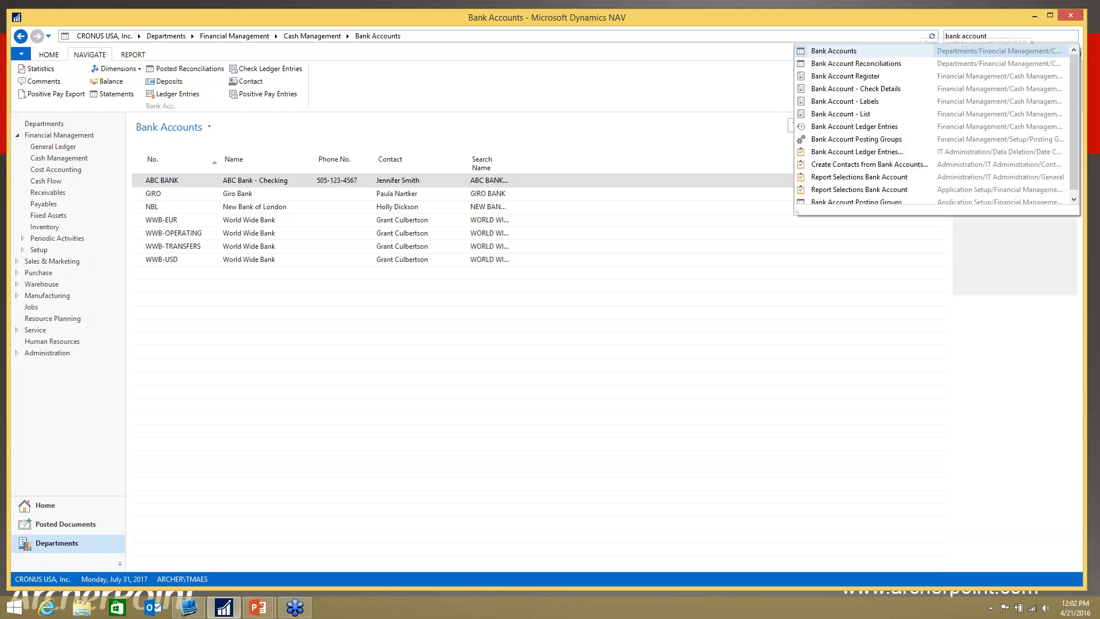
pyautogui.click(825, 64)
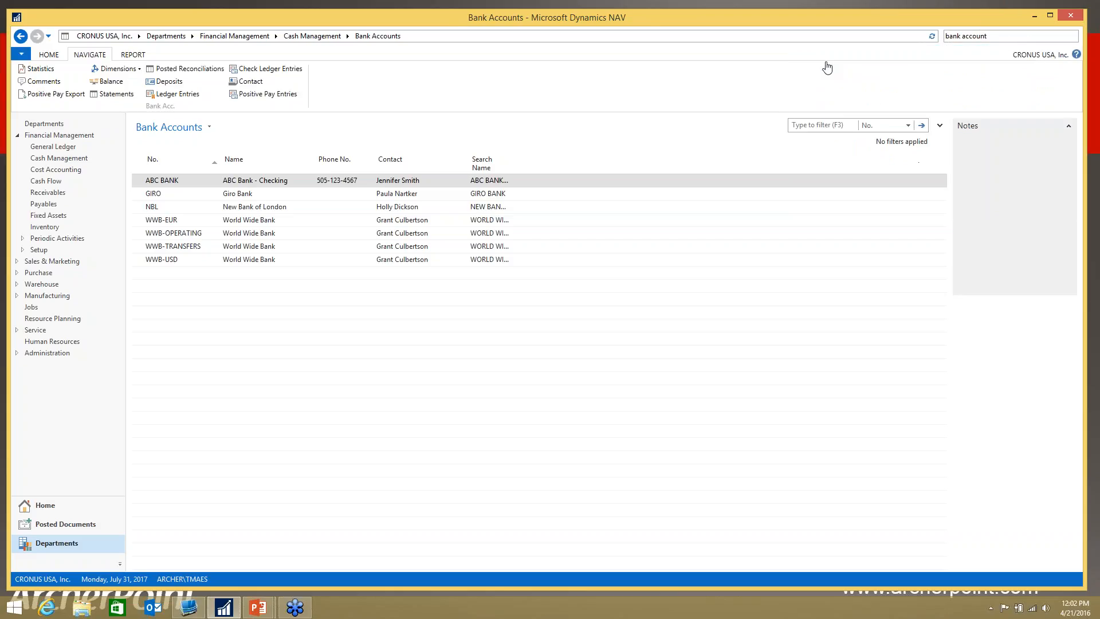
pyautogui.click(34, 74)
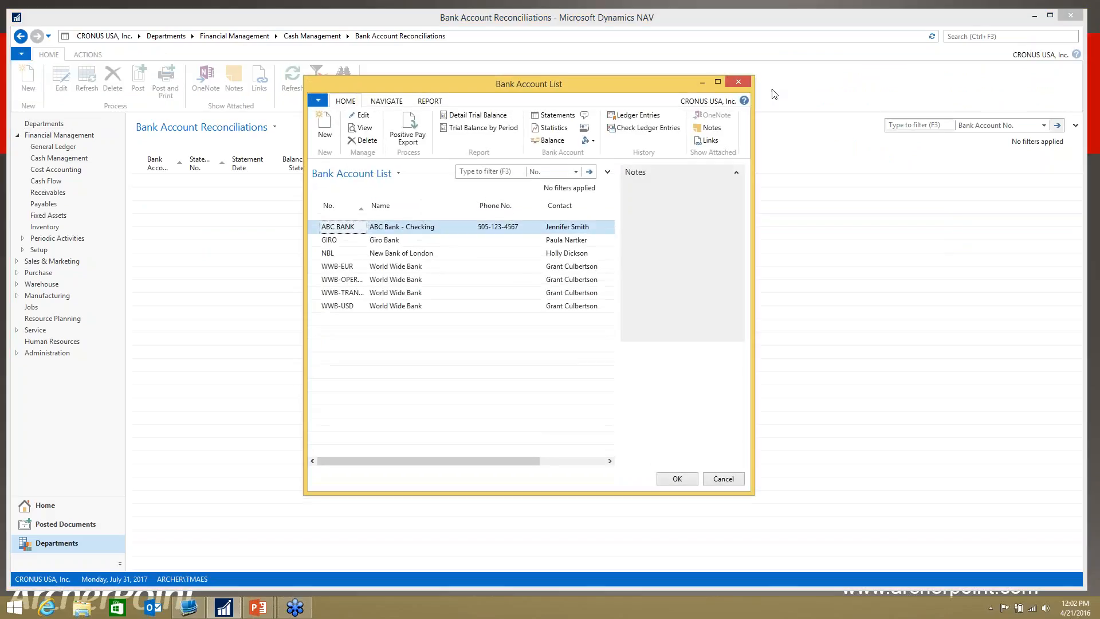
pyautogui.click(747, 85)
# Step: Search for "general ledger", open General Ledger Setup, enable Bank Recon. with Auto. Match and close the setup
pyautogui.click(957, 35)
pyautogui.write('general ledger')
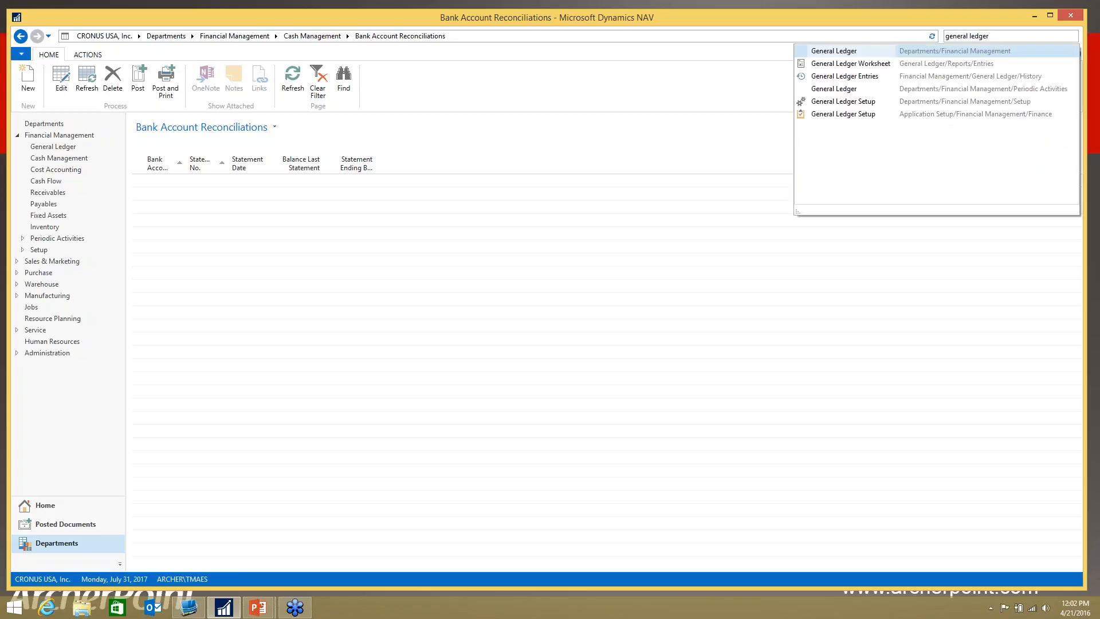
pyautogui.click(839, 102)
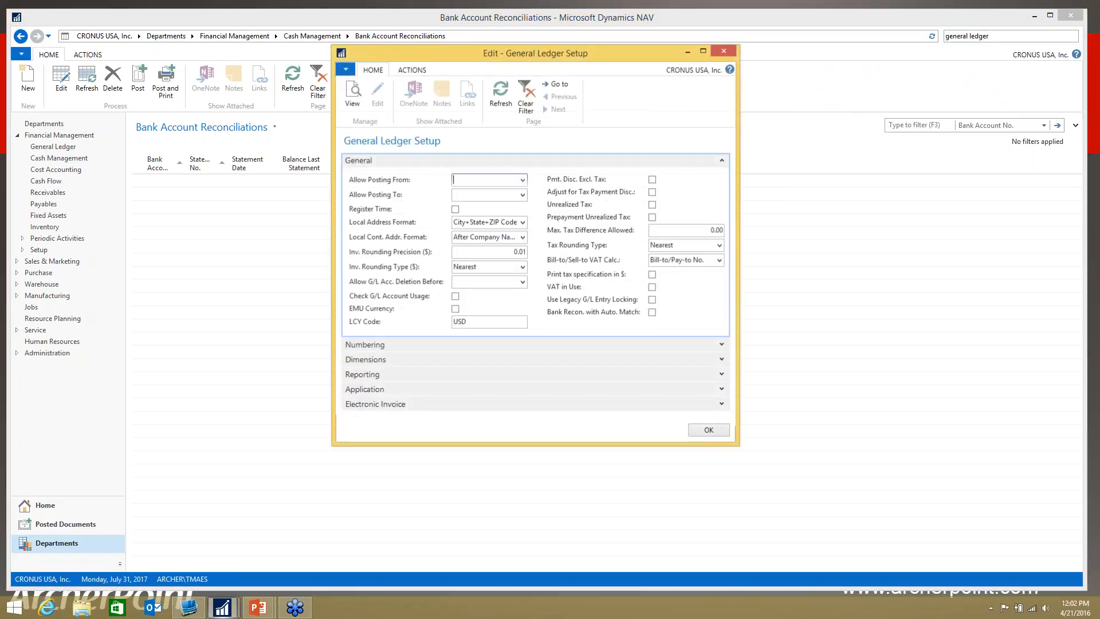
pyautogui.click(652, 312)
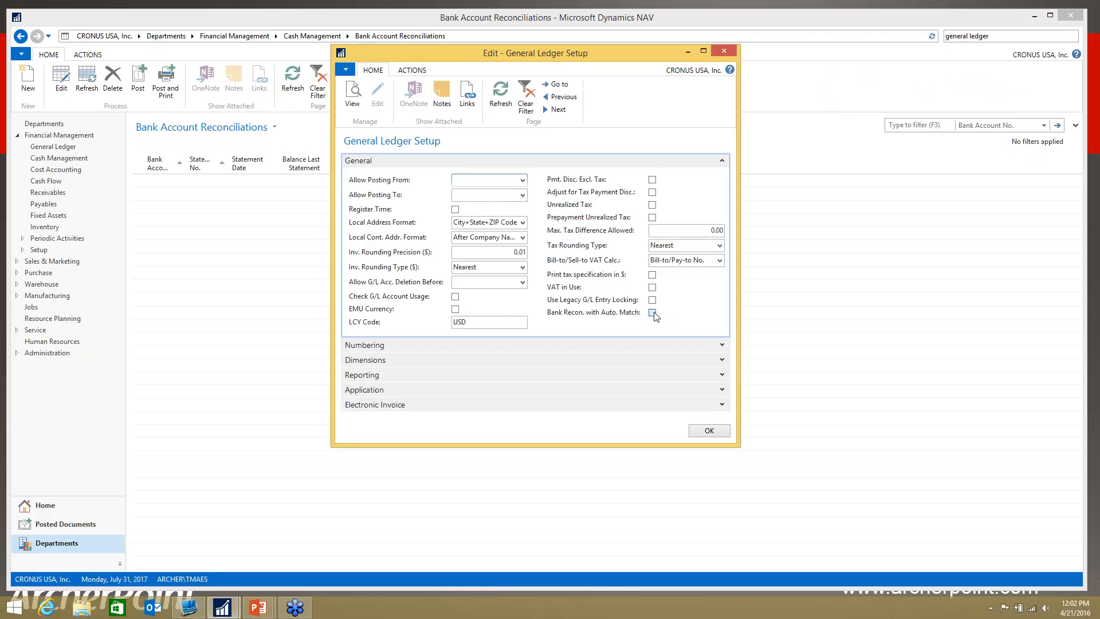
pyautogui.click(629, 288)
pyautogui.click(708, 430)
# Step: Search for "bank account re", open Bank Account Reconciliations and create a new reconciliation for ABC BANK
pyautogui.hotkey('ctrl', 'F3')
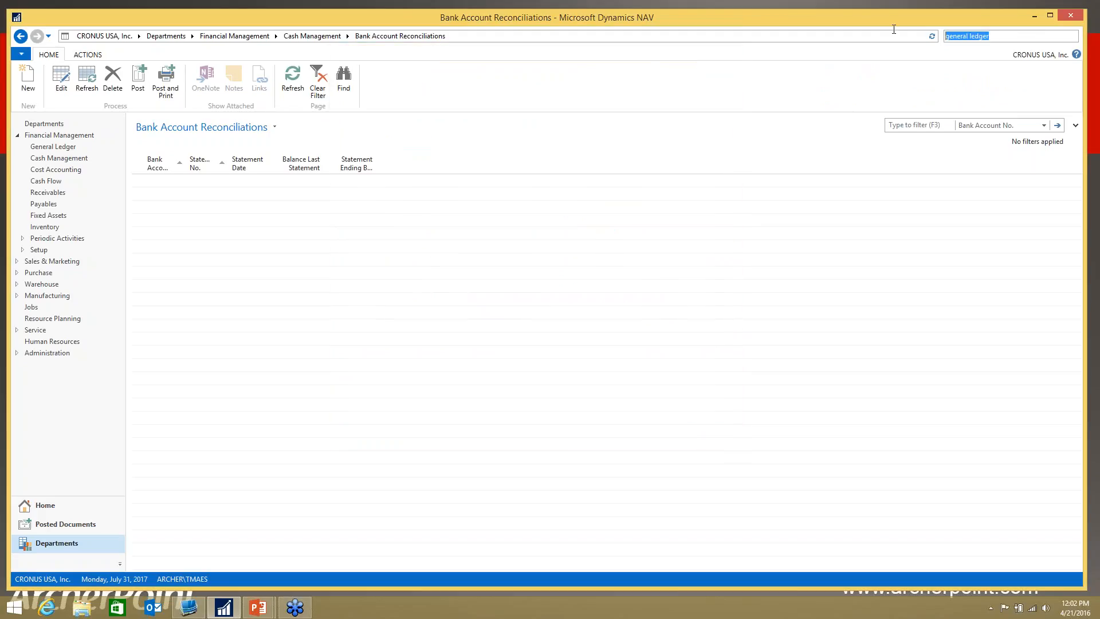
pyautogui.write('bank account re')
pyautogui.click(848, 50)
pyautogui.click(34, 74)
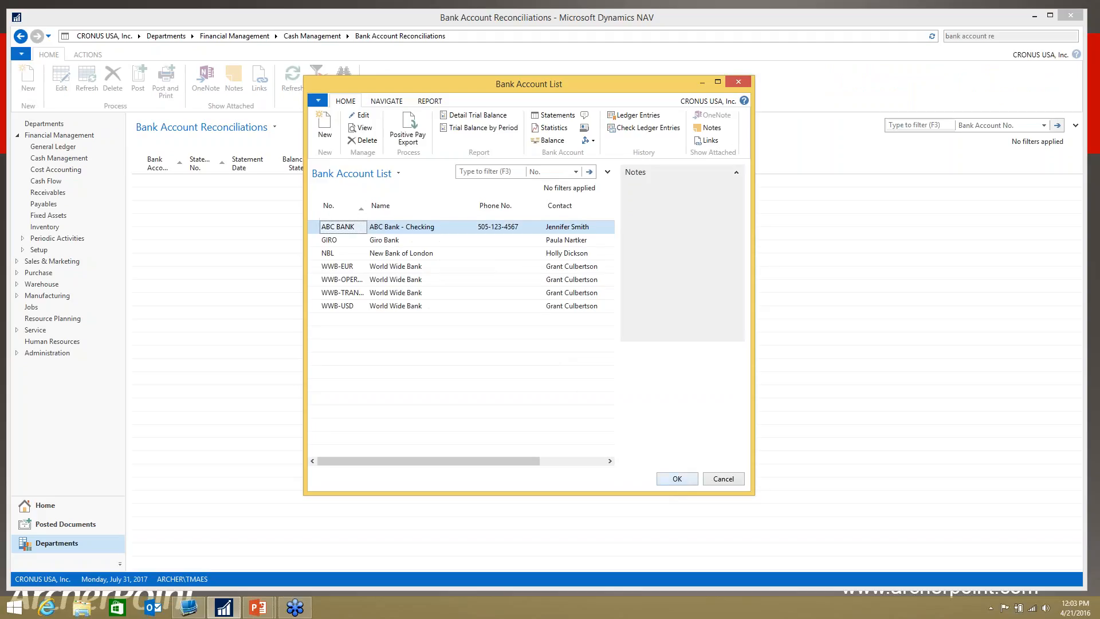
pyautogui.click(688, 480)
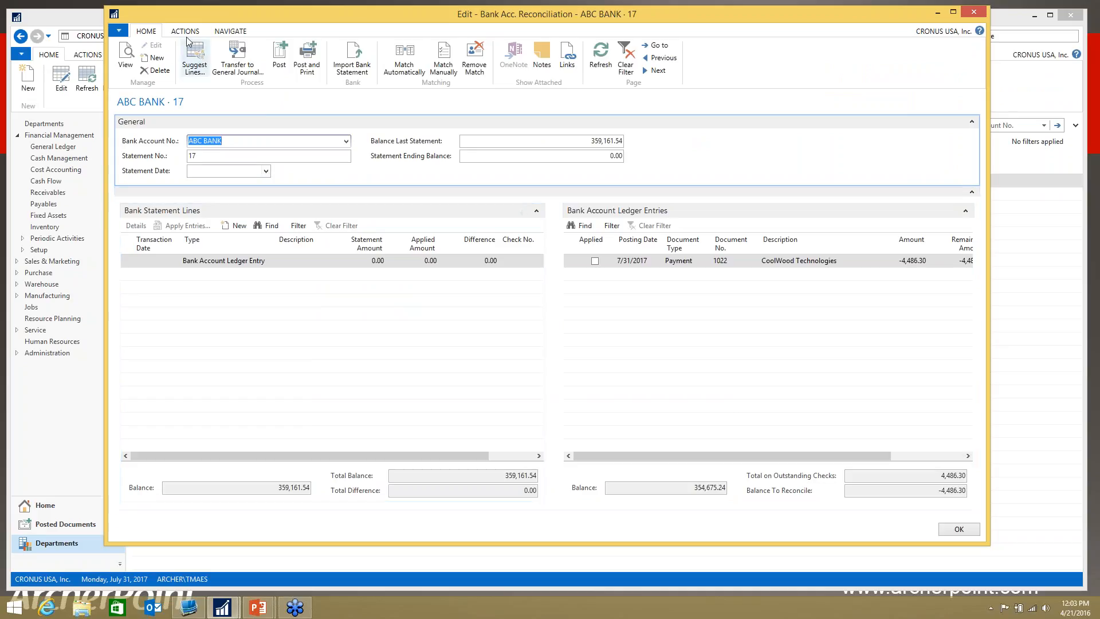
# Step: Review the automatic matching option and its Transaction Date Tolerance setting, cancel without matching, and close the ABC BANK reconciliation
pyautogui.click(185, 31)
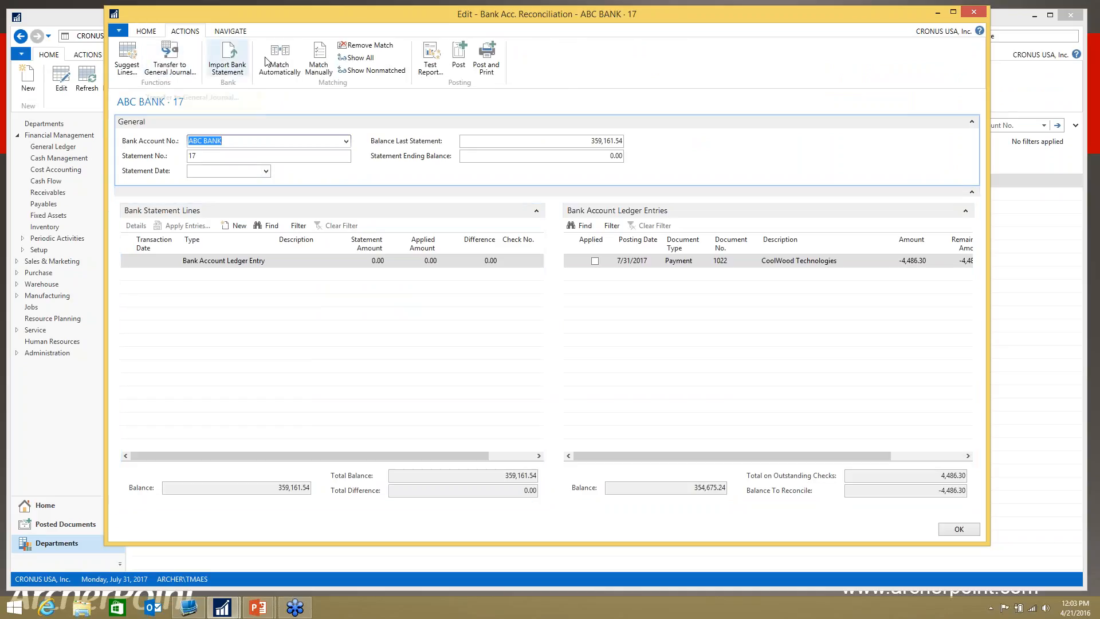
pyautogui.click(290, 64)
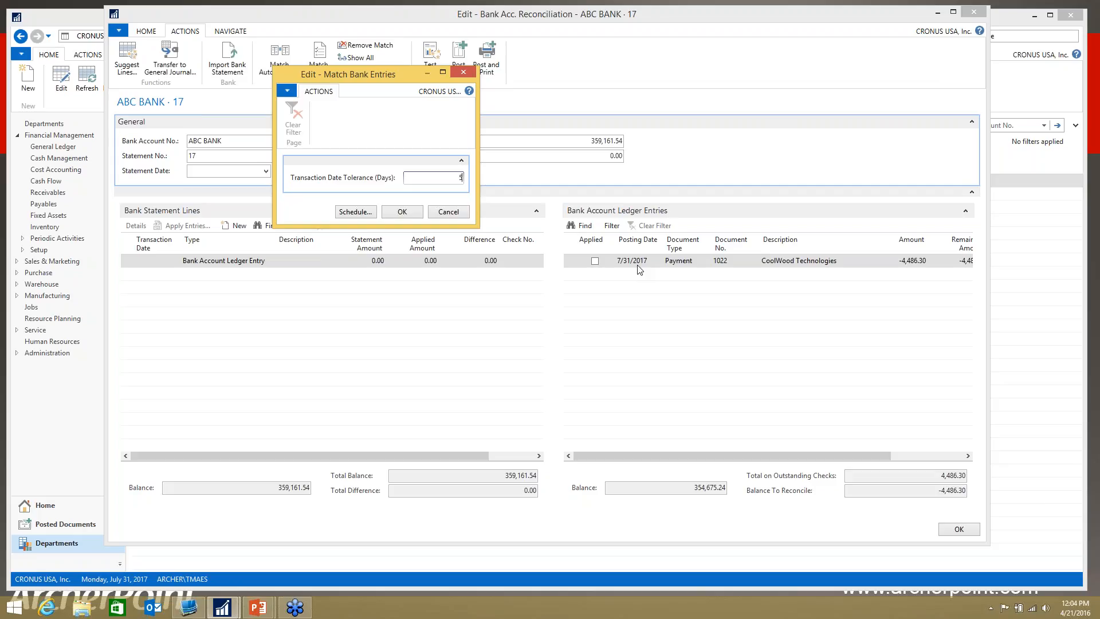
pyautogui.click(460, 213)
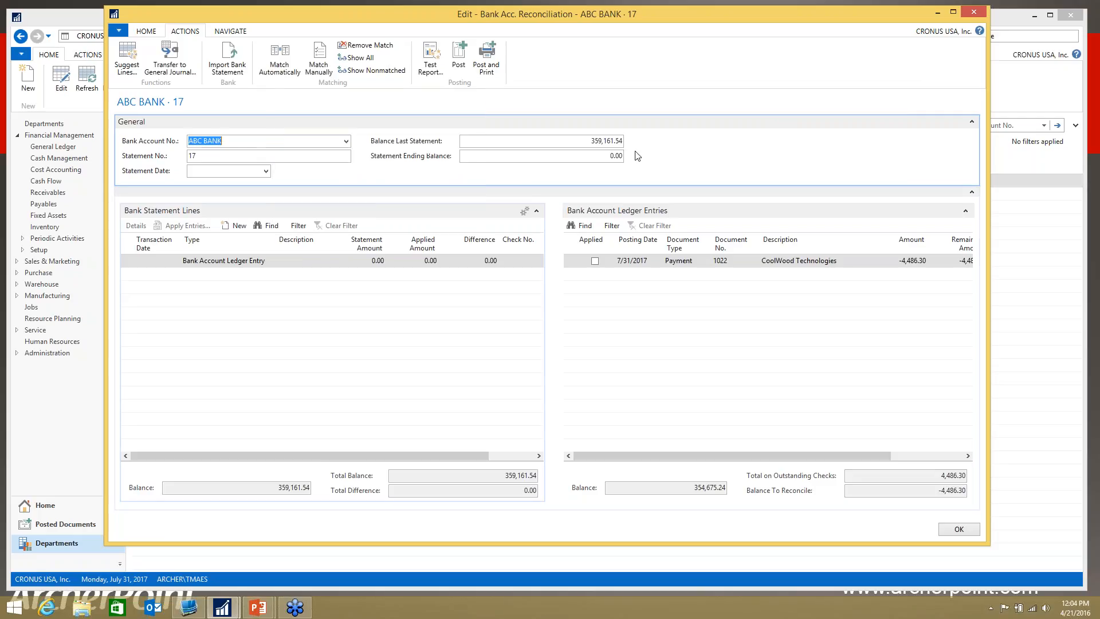
pyautogui.click(974, 12)
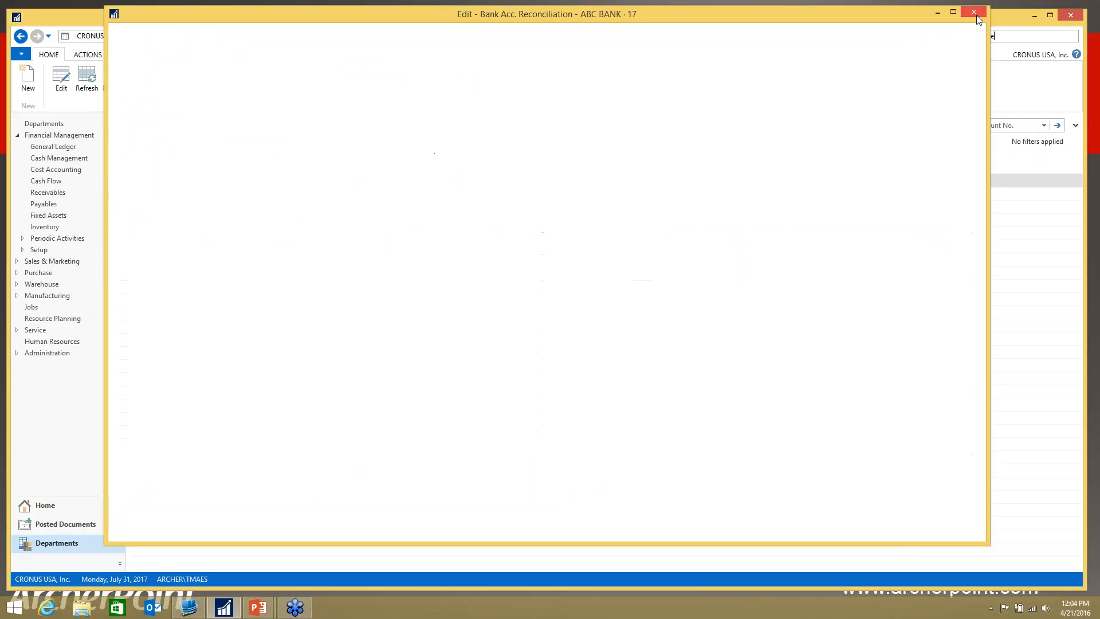